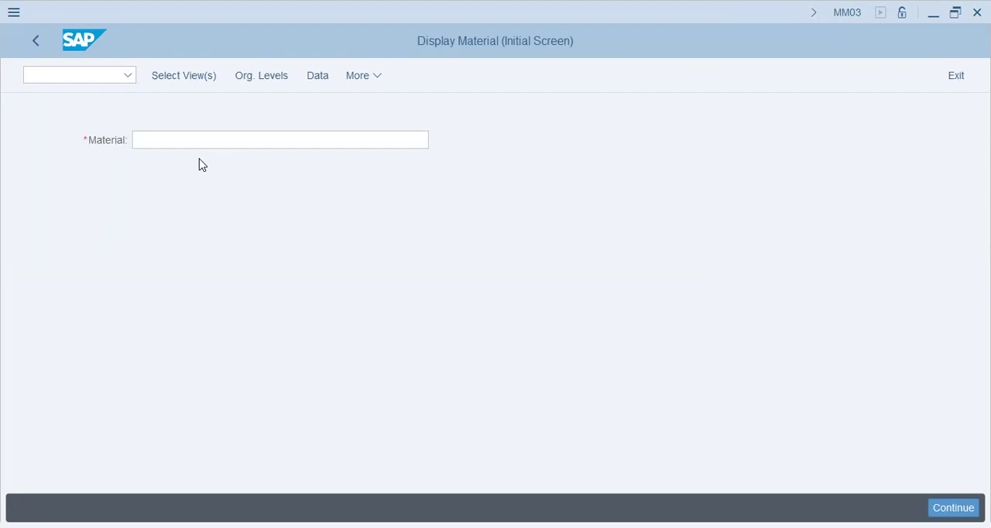
- Try to display material RAWVAUSNET, examine which views exist for material POP-RAW, and cancel the view selection
key("Return")
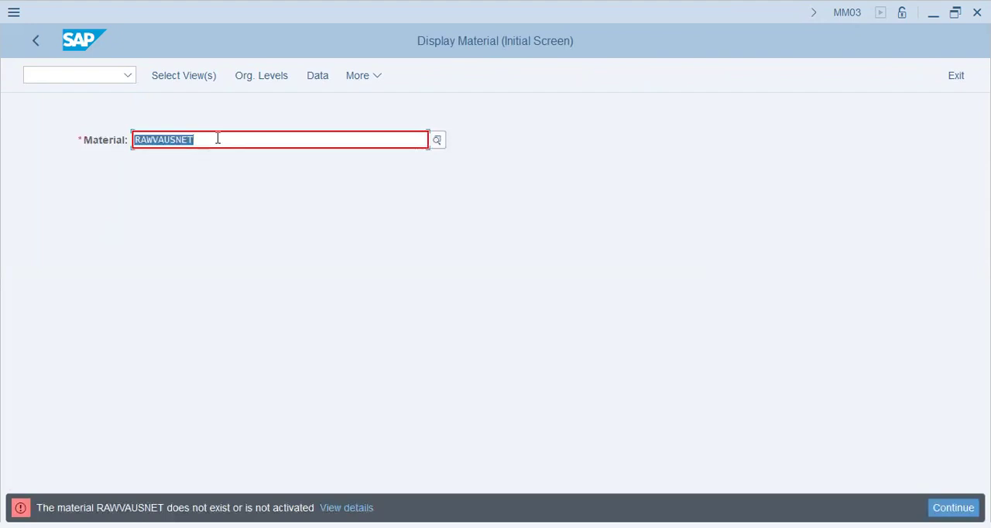
key("BackSpace")
left_click(231, 191)
key("Return")
left_click(316, 137)
left_click(316, 155)
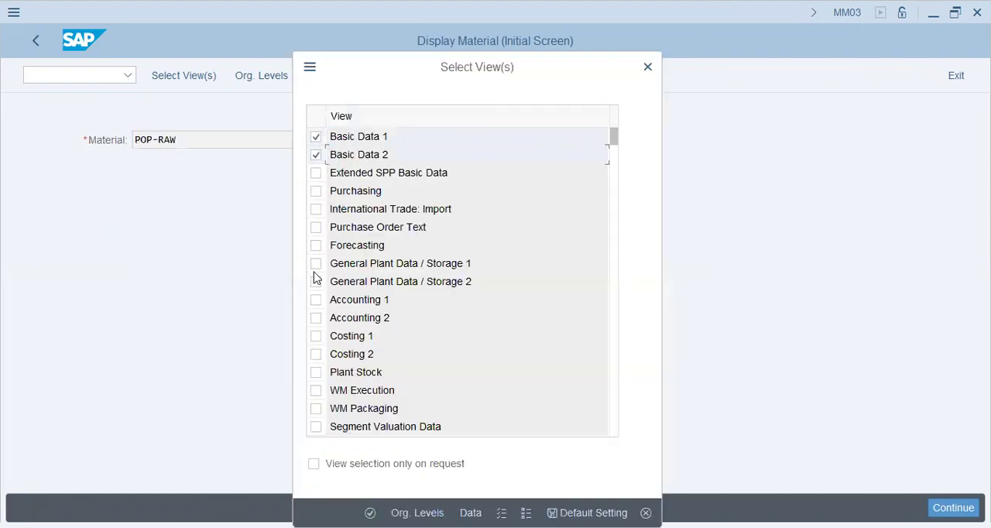
scroll(320, 299, "down", 3)
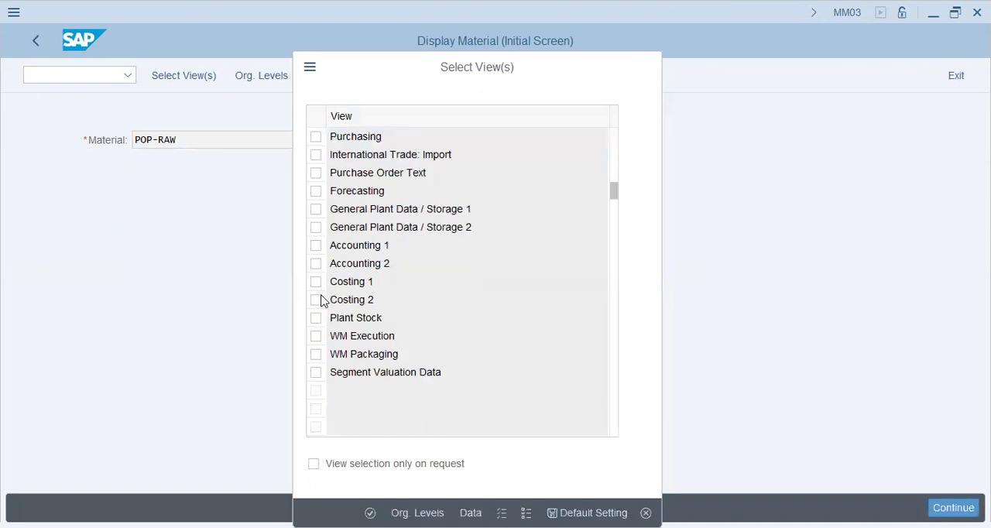
left_click(645, 512)
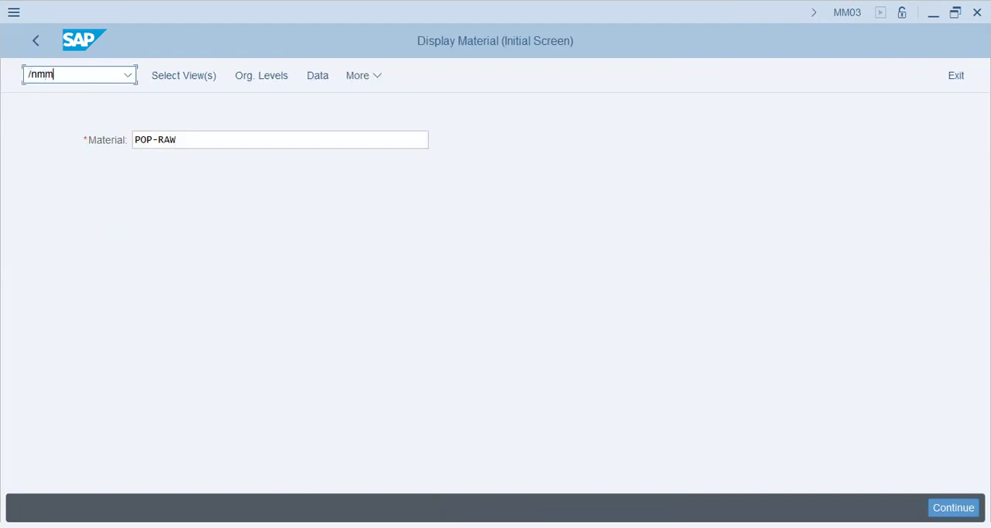
- Switch to transaction MM01 and set the new material's industry sector to Mechanical engineering
key("Return")
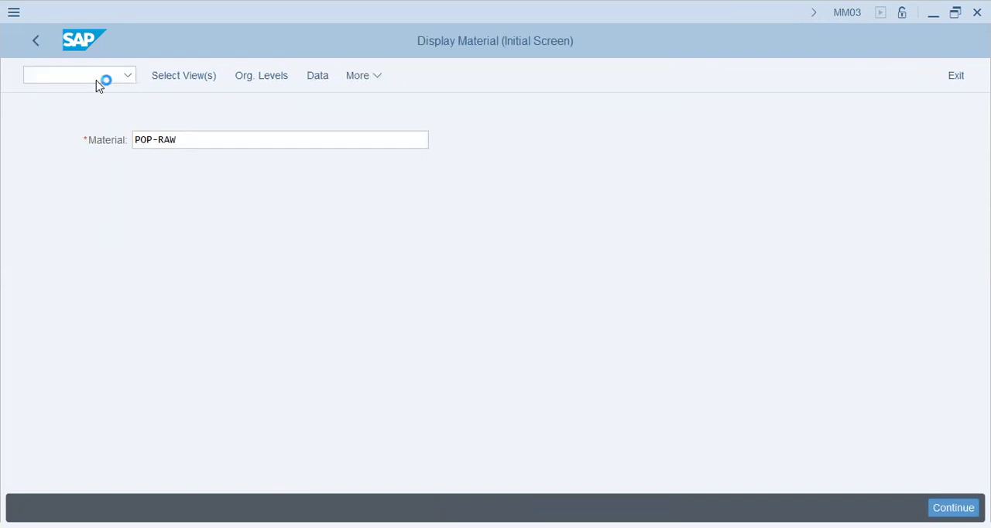
left_click(218, 169)
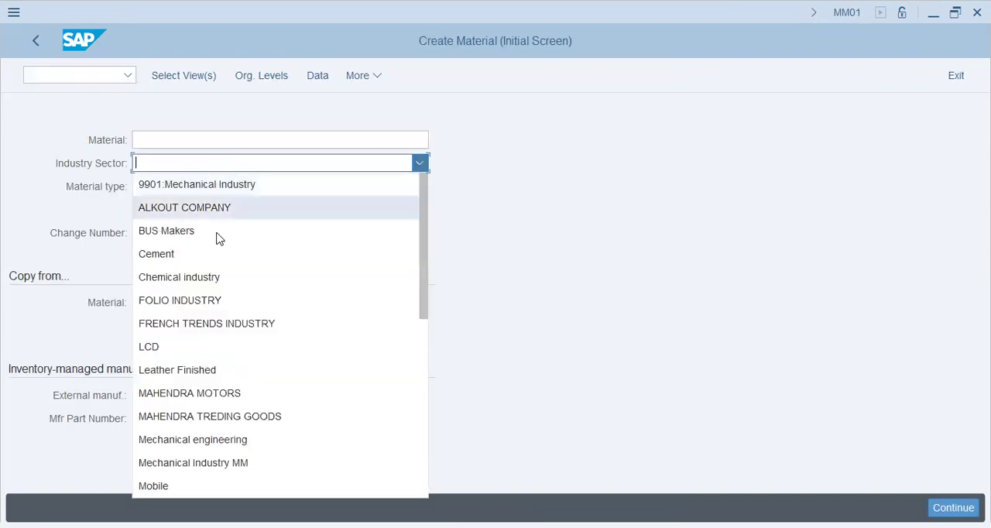
left_click(277, 441)
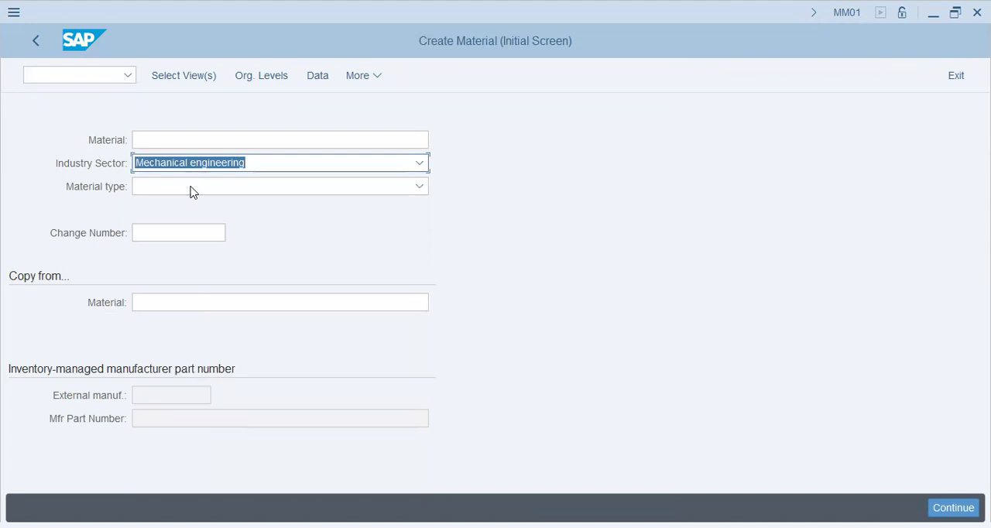
- Set the material type to Raw materials (ROH-RAW)
left_click(193, 189)
scroll(259, 344, "down", 1)
scroll(259, 344, "down", 10)
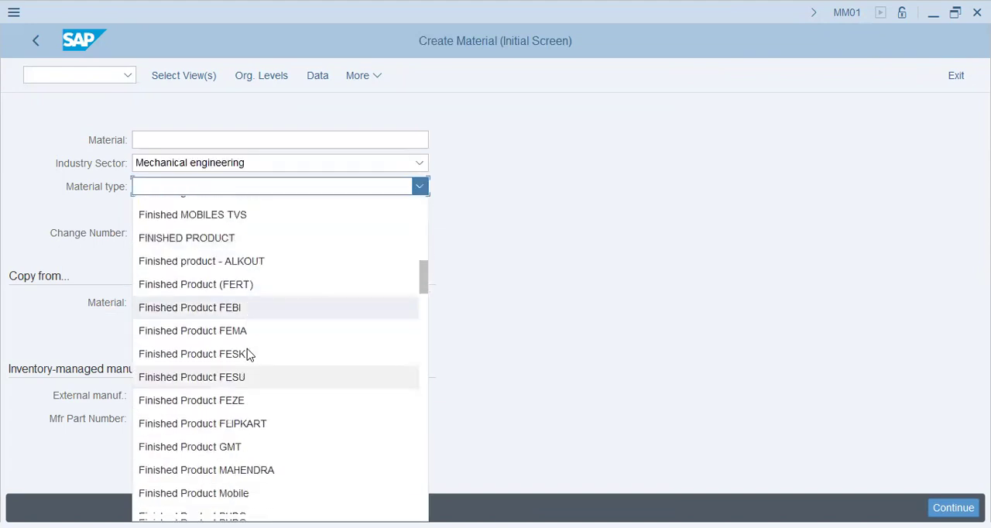
scroll(251, 352, "up", 2)
scroll(252, 352, "up", 4)
scroll(252, 353, "down", 14)
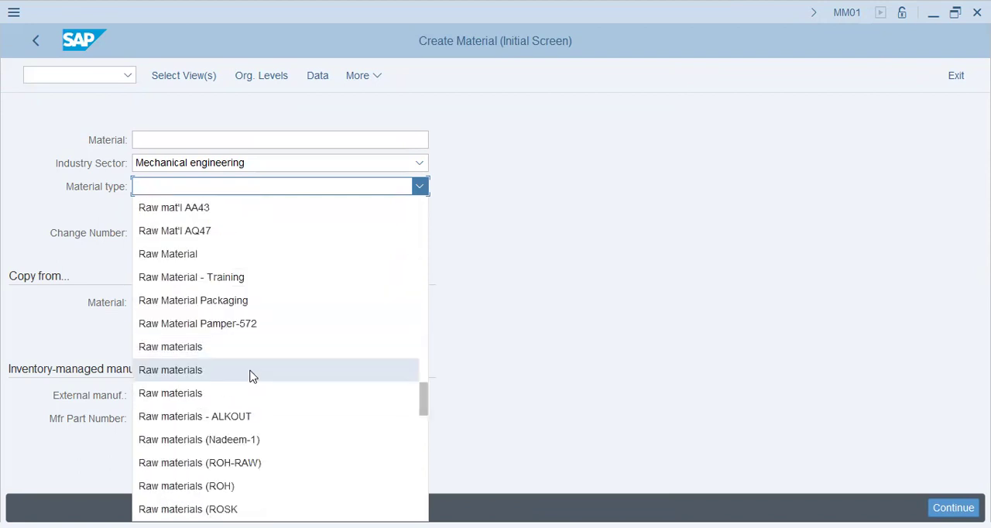
left_click(256, 465)
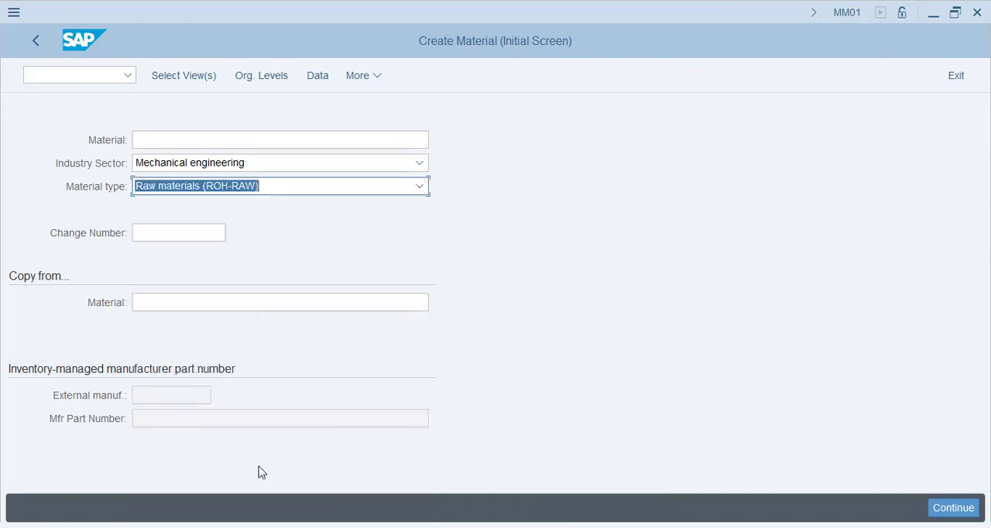
- Select the Basic Data 1, Basic Data 2, Purchasing and MRP 1 to MRP 4 views for the new material and confirm
left_click(189, 82)
left_click(316, 113)
left_click(316, 149)
left_click(316, 149)
left_click(316, 131)
left_click(316, 277)
left_click(316, 331)
left_click(316, 350)
left_click(316, 367)
left_click(316, 385)
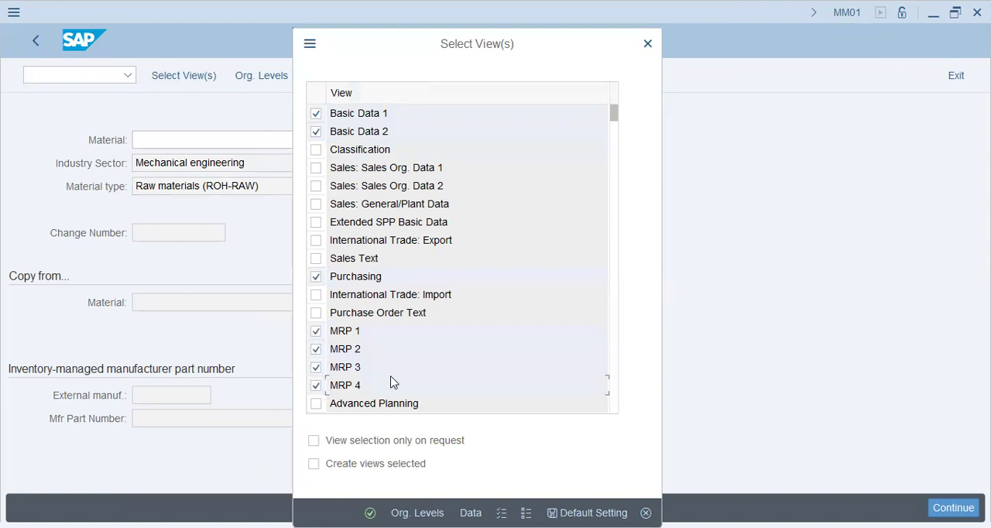
left_click(316, 276)
left_click(317, 132)
key("Return")
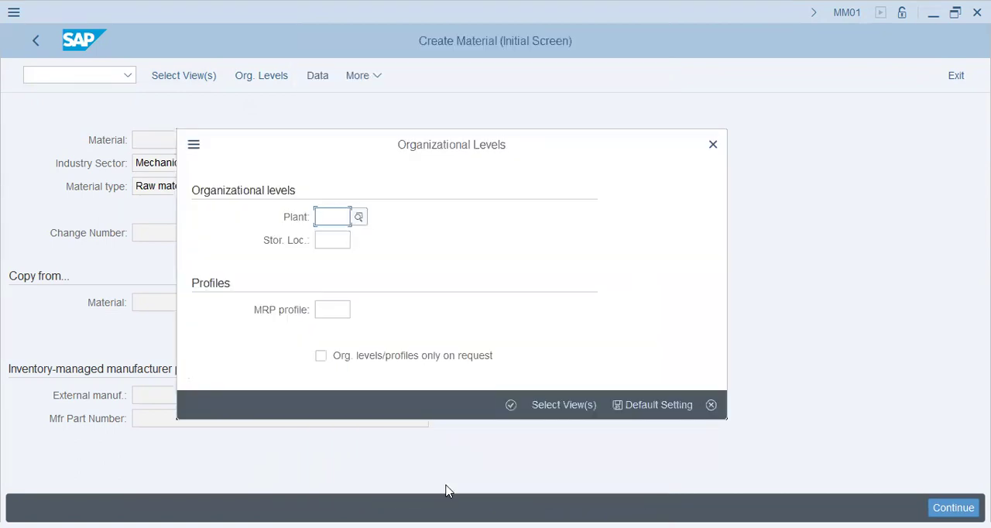
- Enter plant AA42 in the organizational levels and try AA42 as the storage location
type("aa42")
key("Tab")
type("aa42")
key("Return")
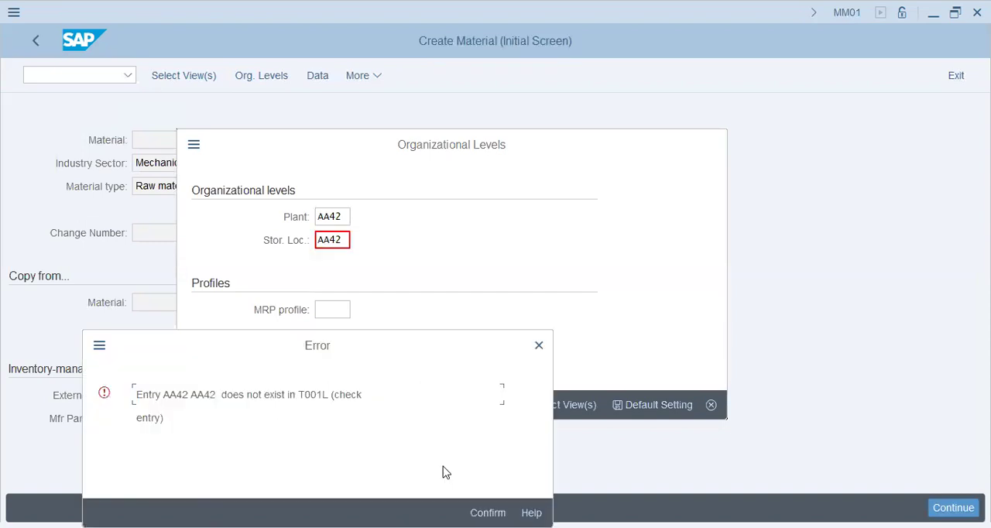
- Look up the storage location for plant AA42, set it to KHI and confirm the organizational levels
key("Return")
key("Delete")
key("Tab")
key("shift+Tab")
key("Return")
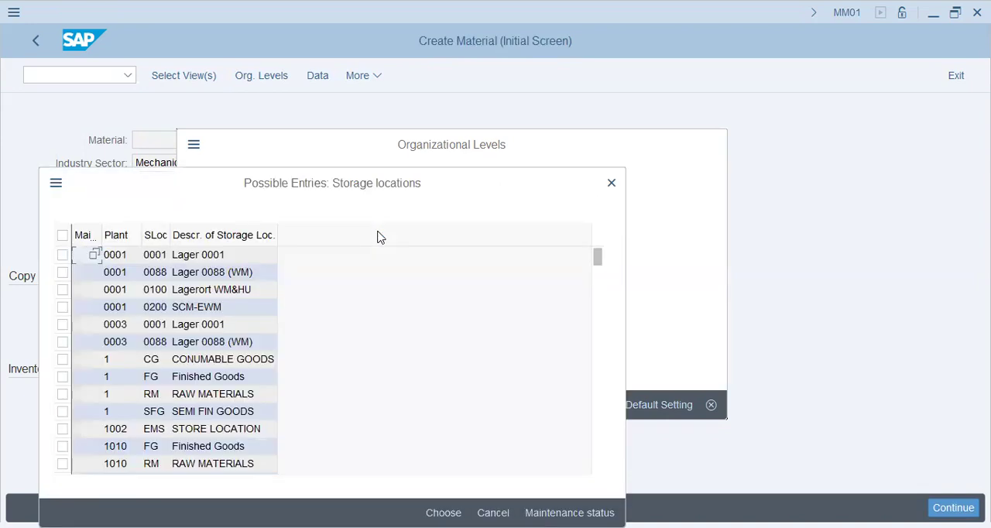
scroll(209, 411, "down", 5)
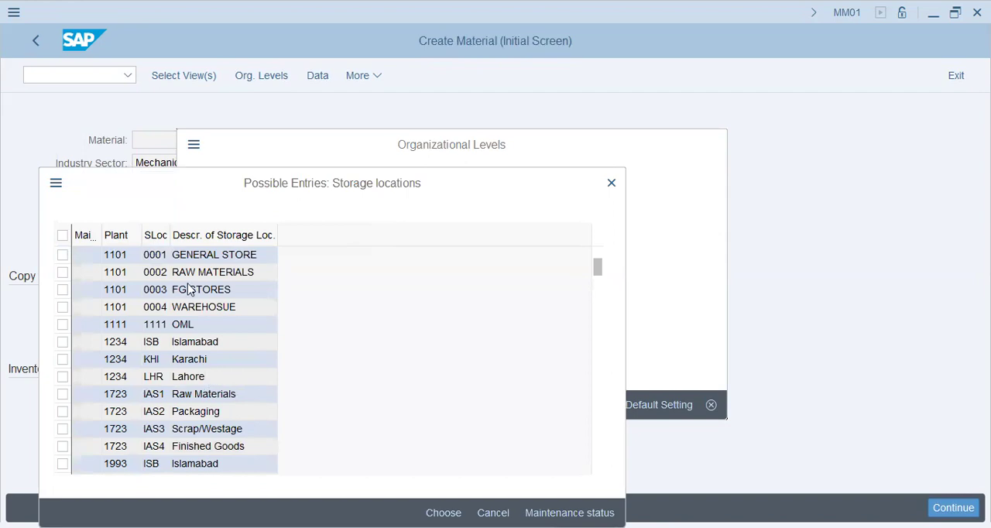
scroll(158, 383, "down", 5)
scroll(155, 385, "down", 8)
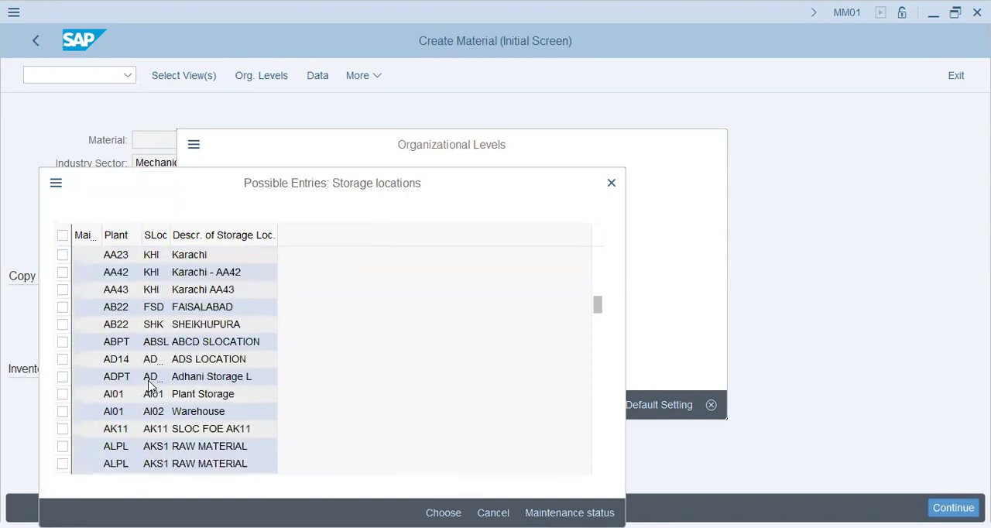
scroll(148, 385, "up", 5)
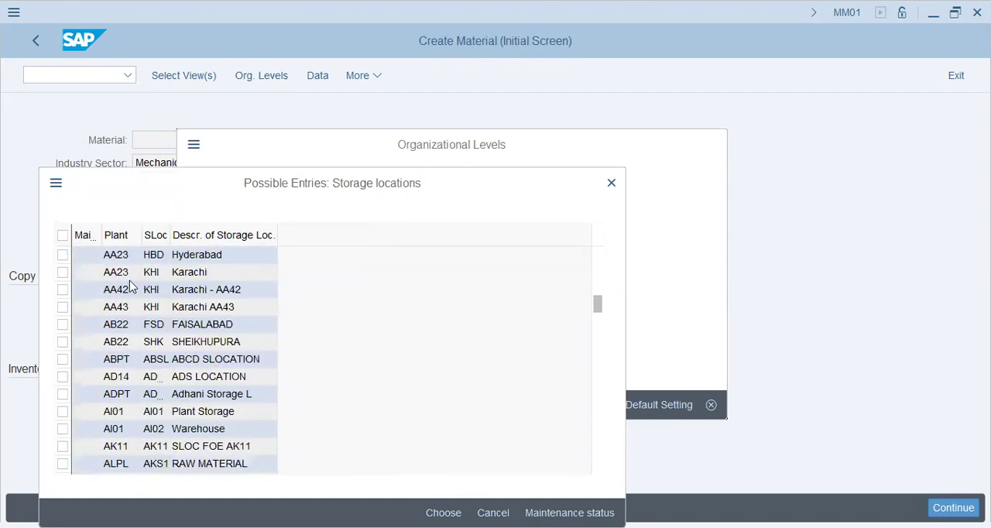
key("Escape")
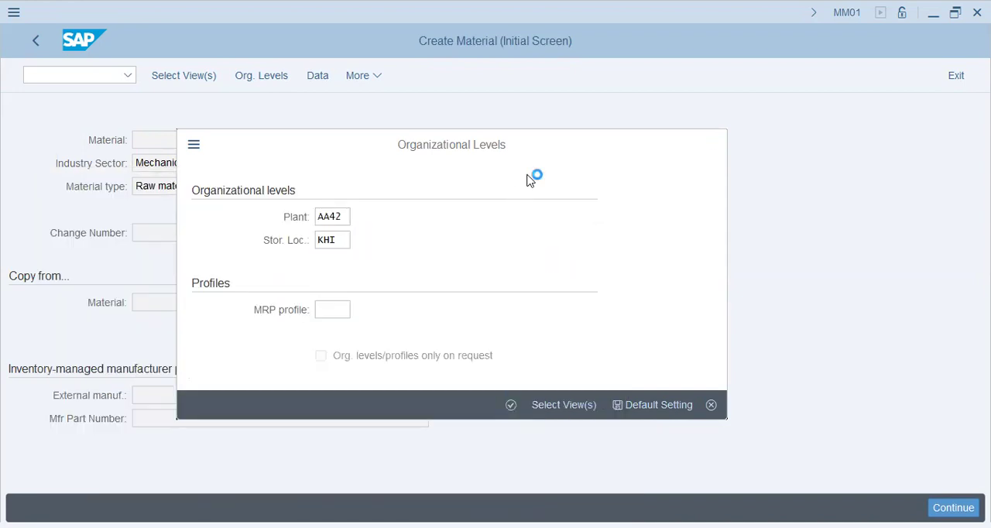
key("Return")
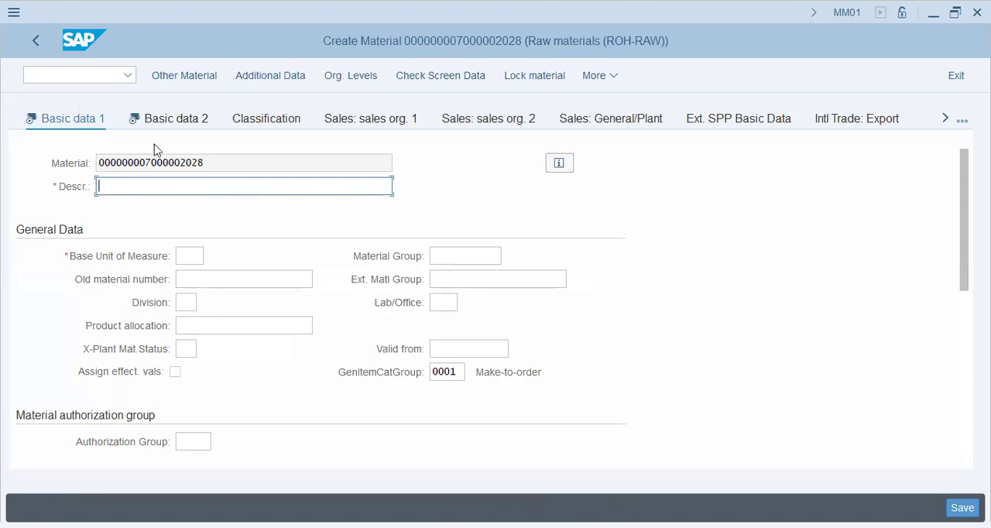
- Set the material description to RAW VAUSNET and the base unit of measure to KG
left_click_drag(223, 162, 67, 182)
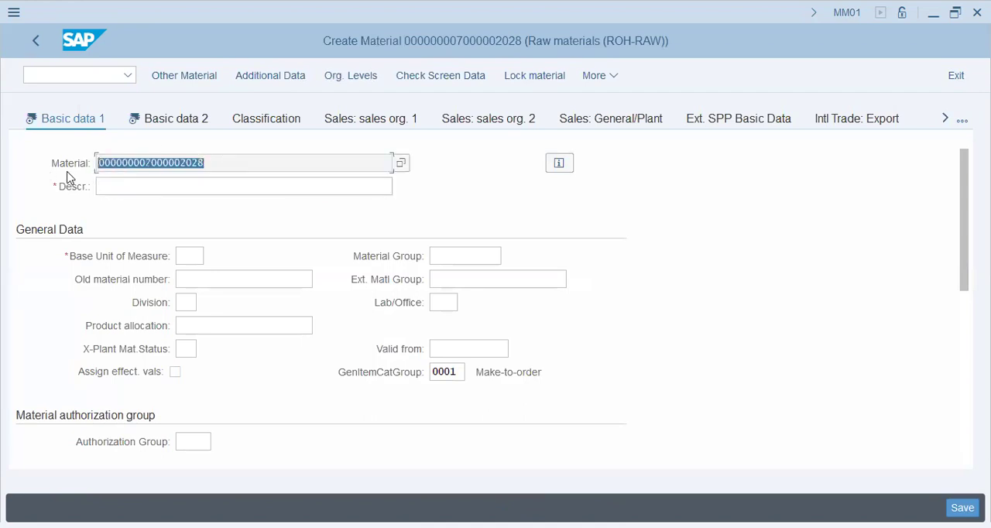
left_click(224, 182)
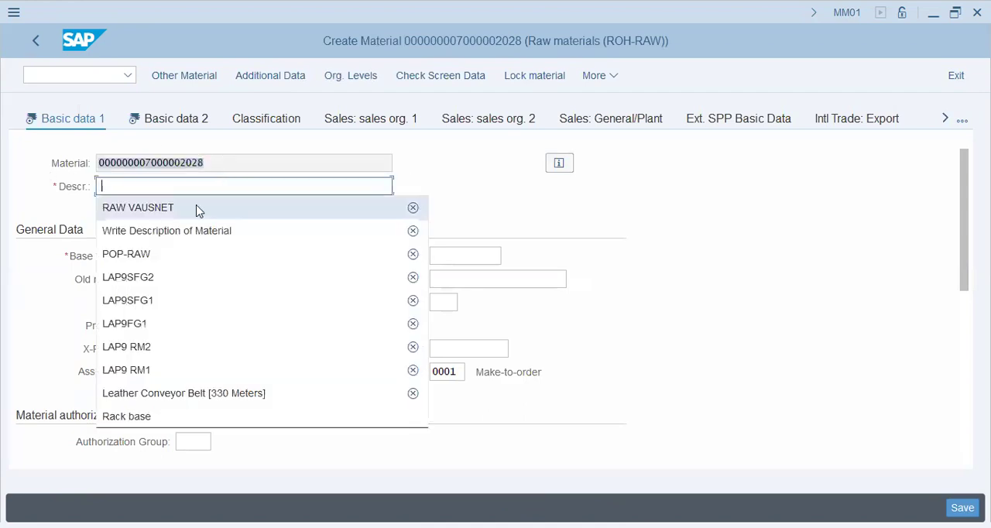
left_click(192, 209)
left_click(192, 257)
- Set the material group to PKRAW and the division to 19 in the general data
left_click(449, 261)
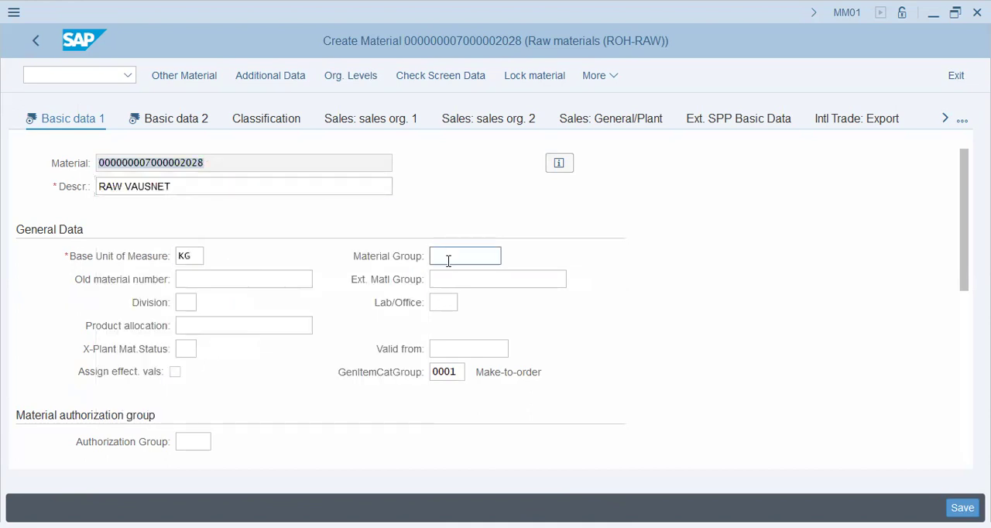
left_click(469, 279)
left_click(98, 117)
left_click(183, 304)
- Look over the Basic data 2 view and set the MRP type to ND in the MRP 1 view
left_click(194, 117)
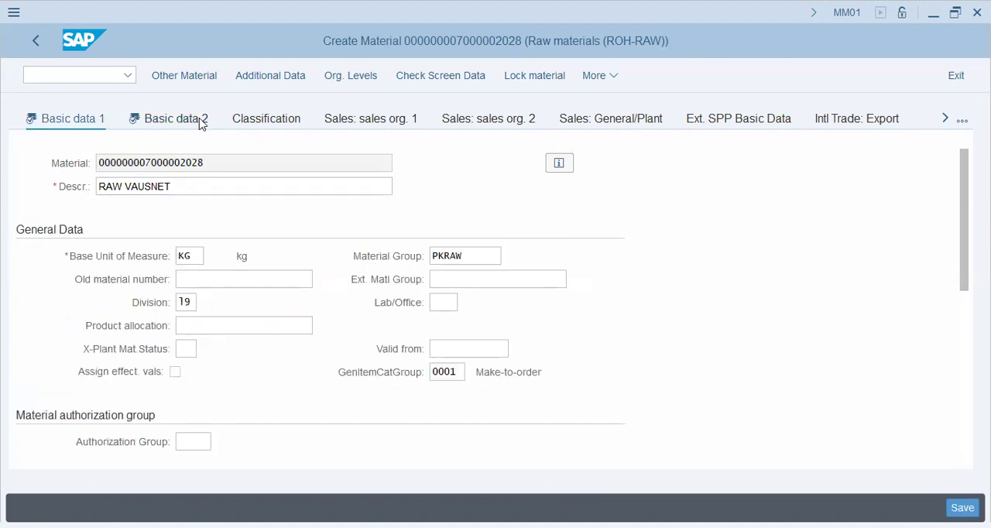
scroll(518, 367, "down", 10)
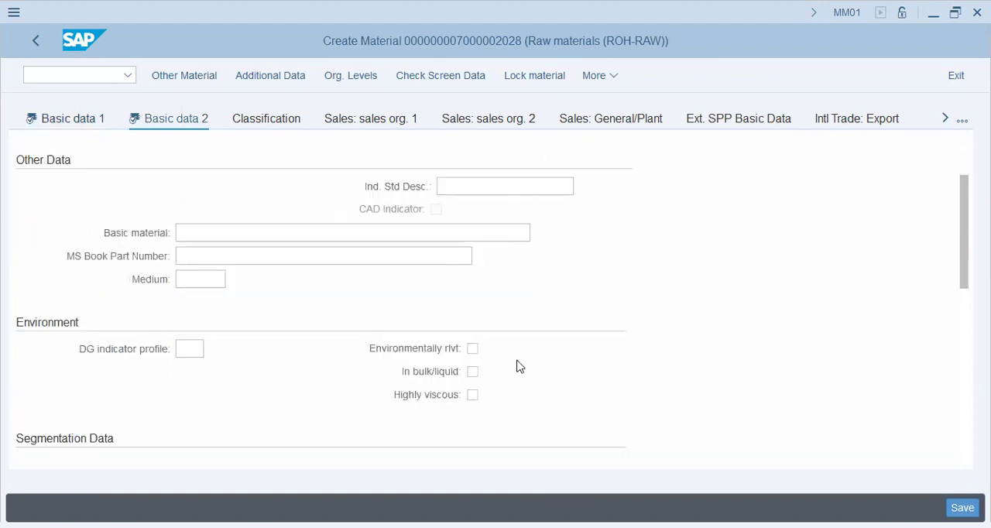
scroll(519, 330, "up", 10)
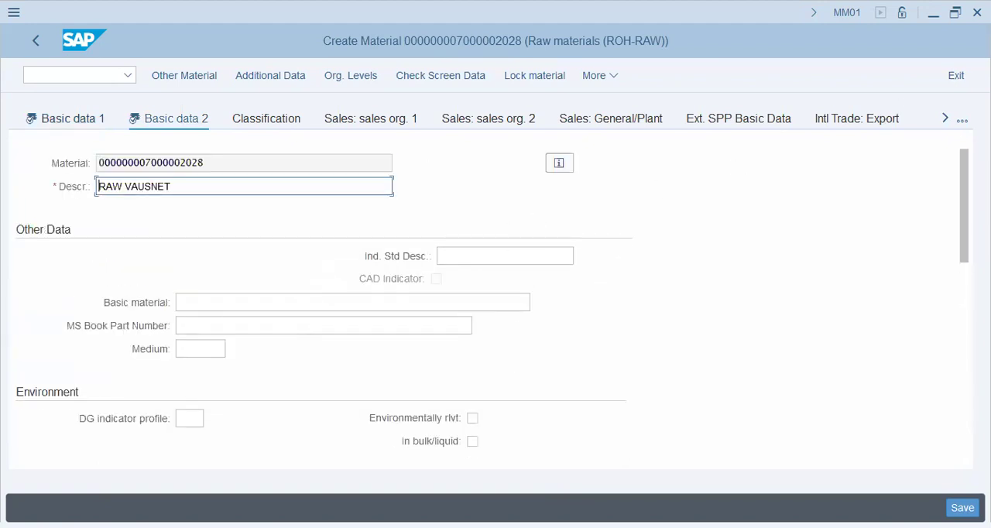
left_click(959, 120)
left_click(893, 302)
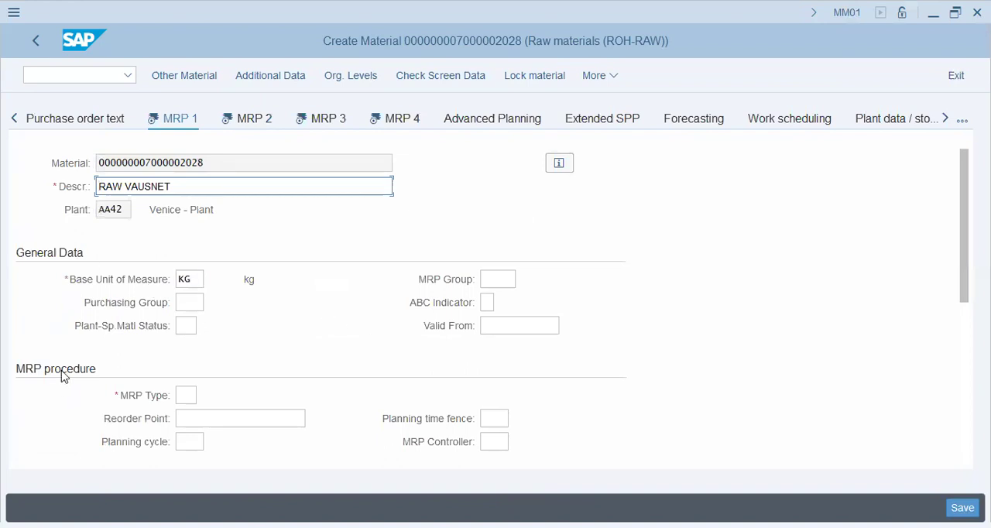
scroll(62, 378, "down", 3)
left_click(184, 186)
key("space")
left_click(203, 207)
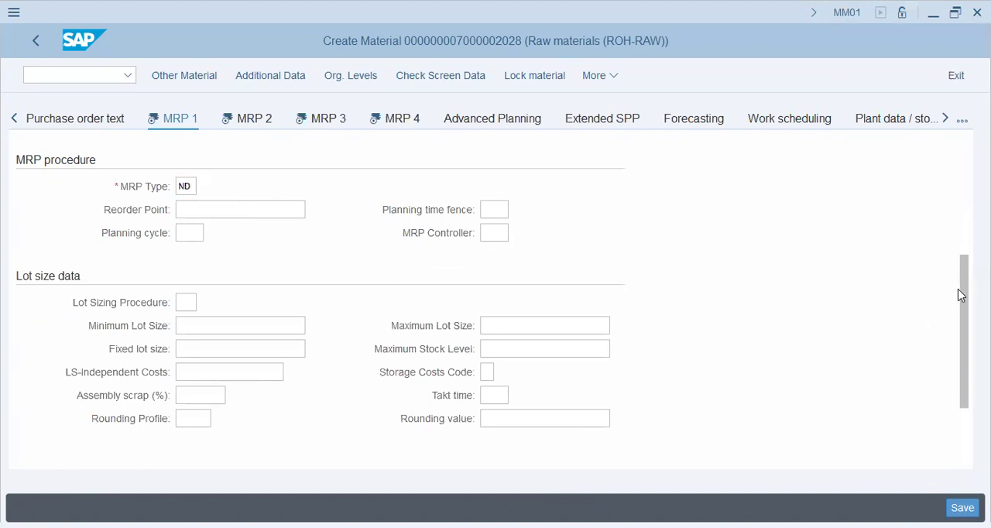
- Set the assembly scrap to 2 percent and the lot sizing procedure to EX in the lot size data
left_click_drag(964, 294, 965, 233)
scroll(217, 372, "down", 3)
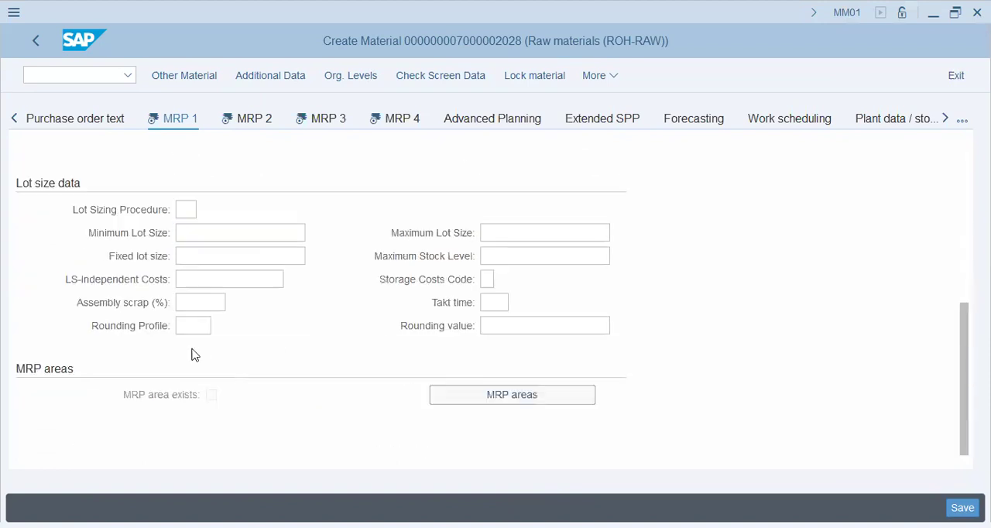
left_click(185, 209)
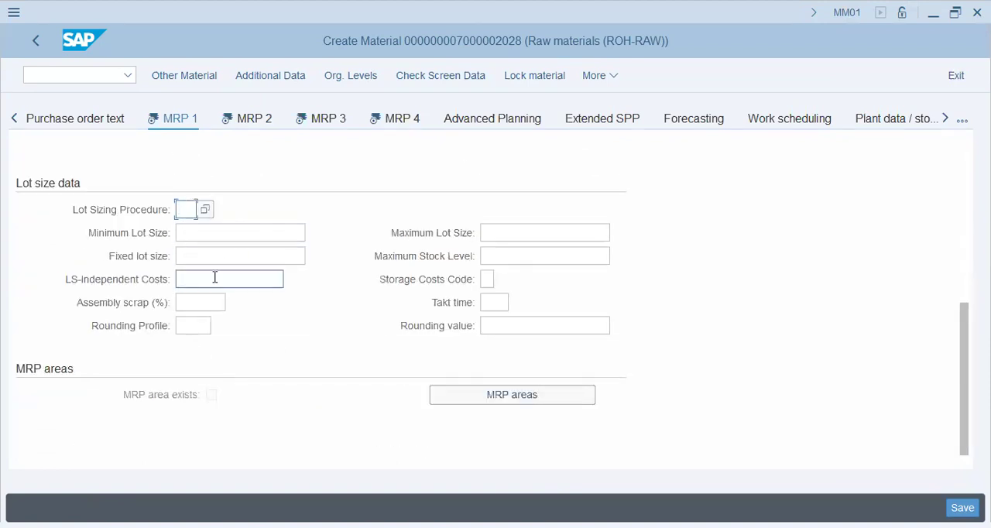
left_click(208, 302)
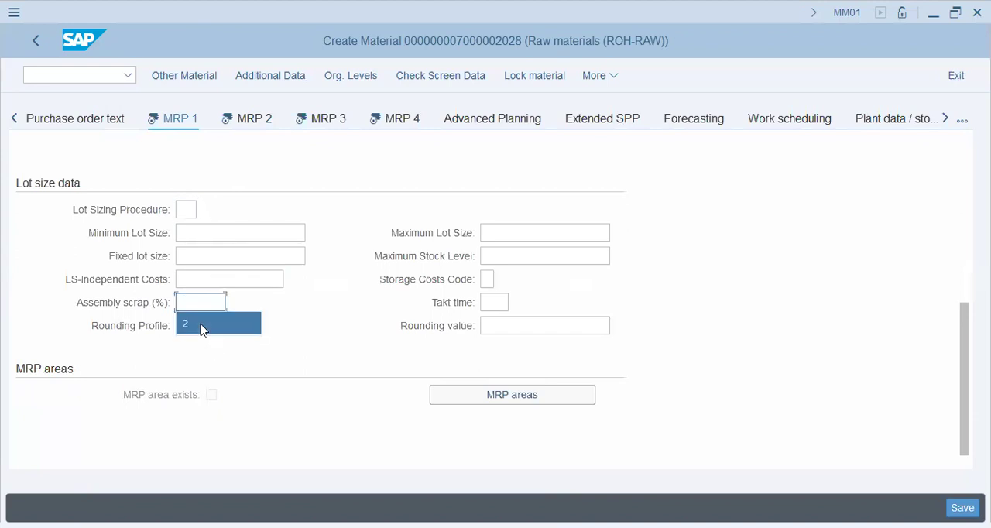
left_click(190, 209)
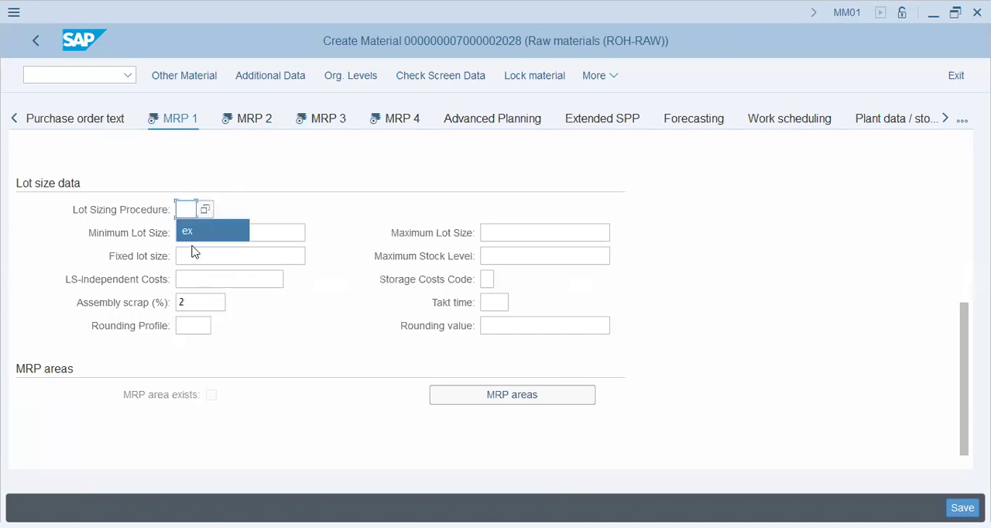
left_click(200, 231)
left_click(516, 235)
left_click(510, 259)
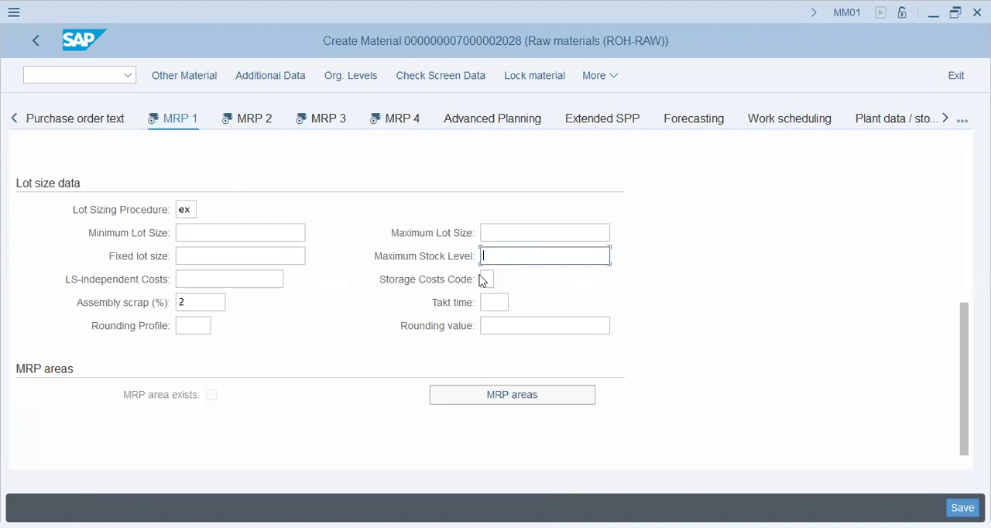
left_click(220, 399)
- Examine the procurement fields in the MRP 2 view and return to the MRP 1 view
left_click(267, 123)
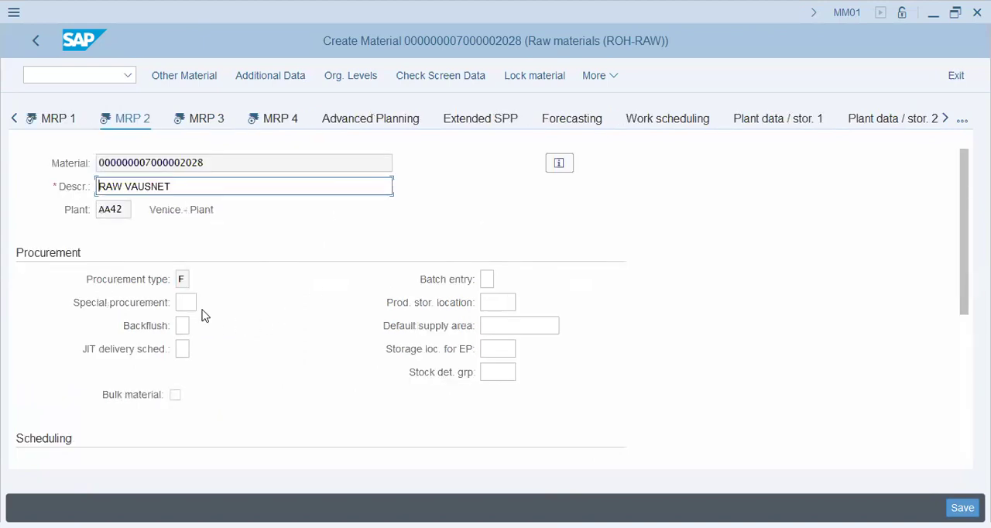
left_click(488, 278)
left_click(496, 302)
left_click(182, 325)
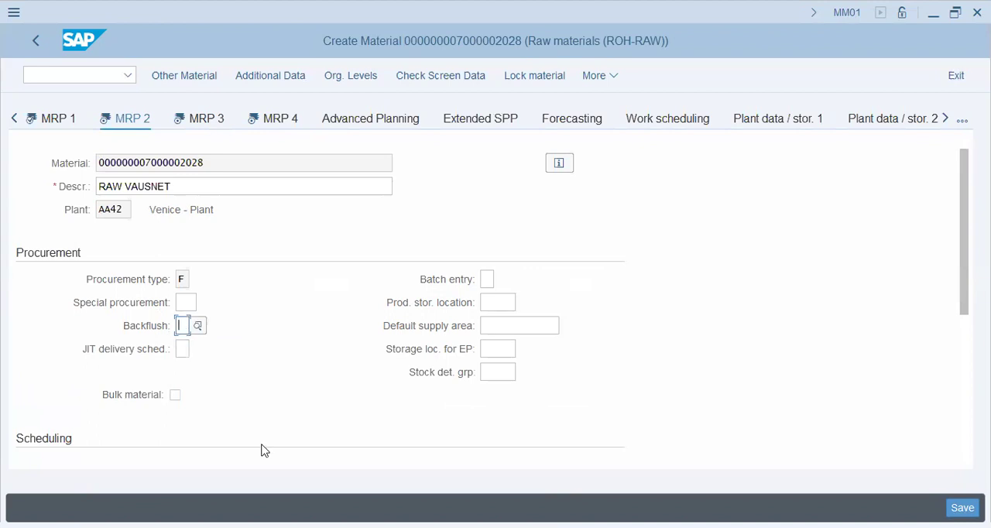
left_click(50, 120)
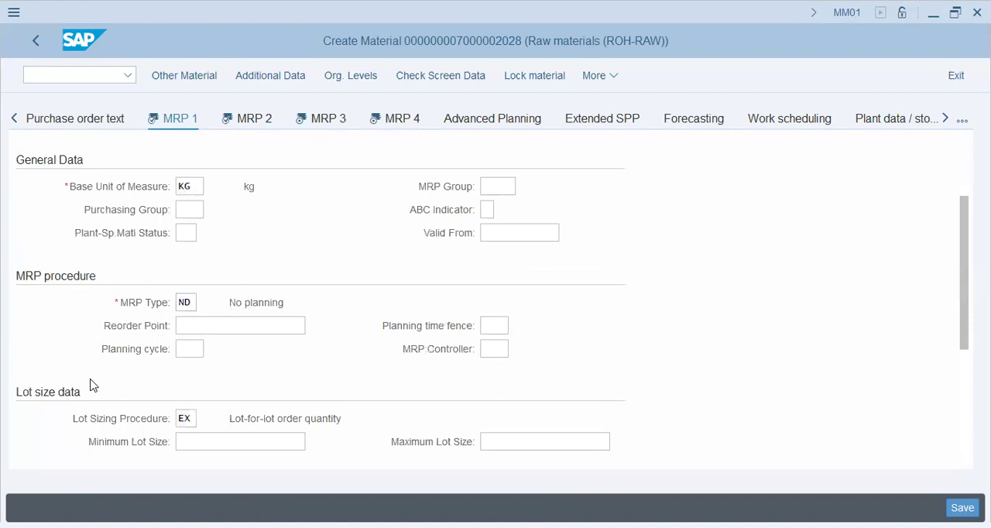
- Review the general data, MRP procedure and lot size data in the MRP 1 view
scroll(109, 385, "down", 5)
scroll(109, 385, "up", 10)
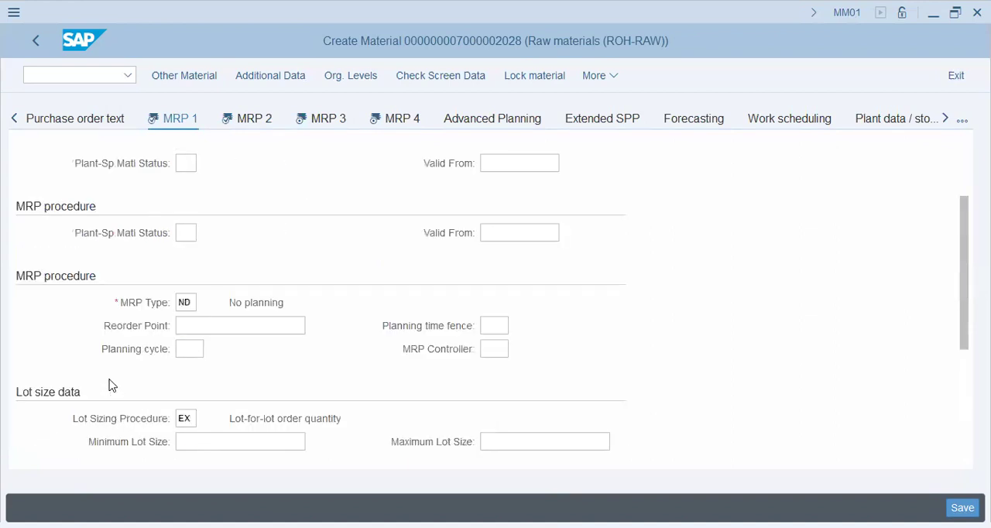
scroll(96, 318, "down", 8)
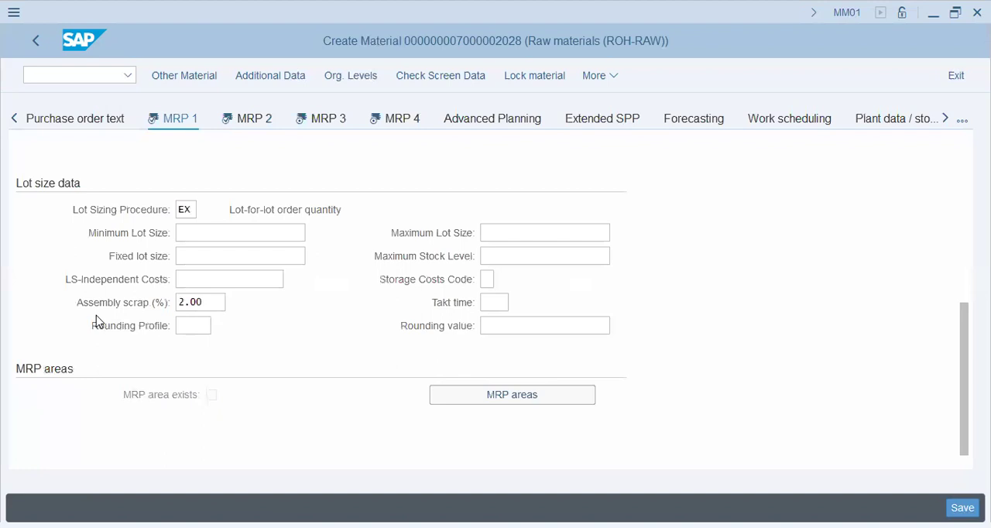
scroll(96, 315, "up", 6)
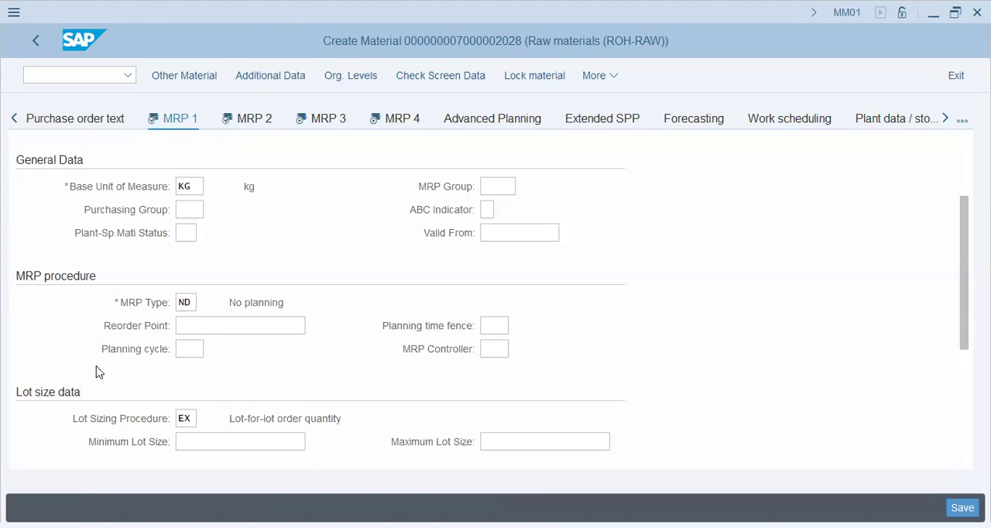
scroll(107, 364, "down", 2)
- Examine the procurement, scheduling and net requirements calculation fields in the MRP 2 view
left_click(260, 120)
scroll(324, 290, "down", 2)
scroll(326, 288, "up", 2)
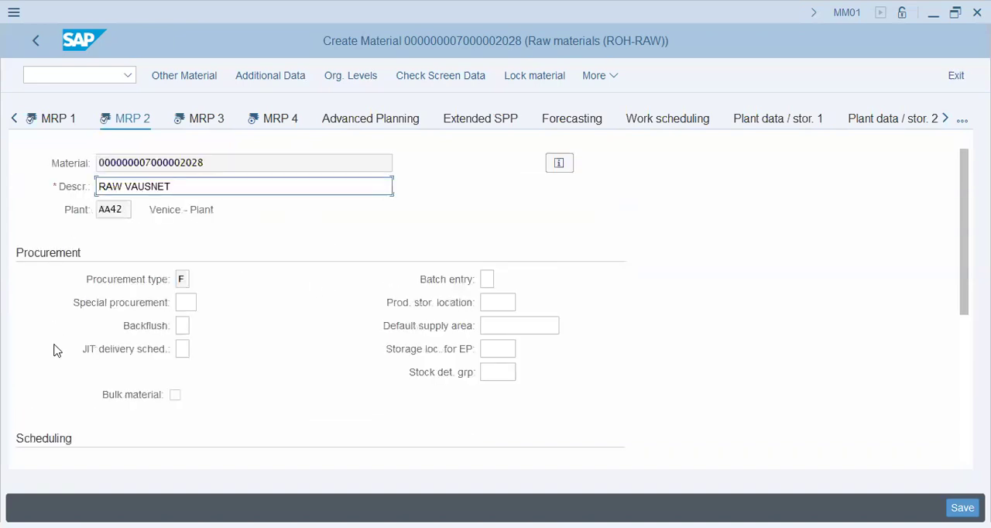
left_click(526, 238)
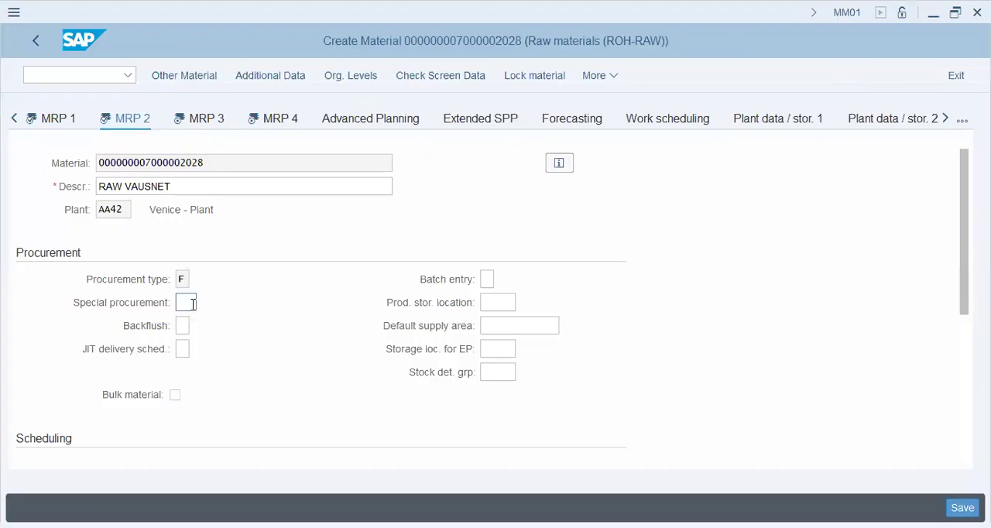
left_click(191, 304)
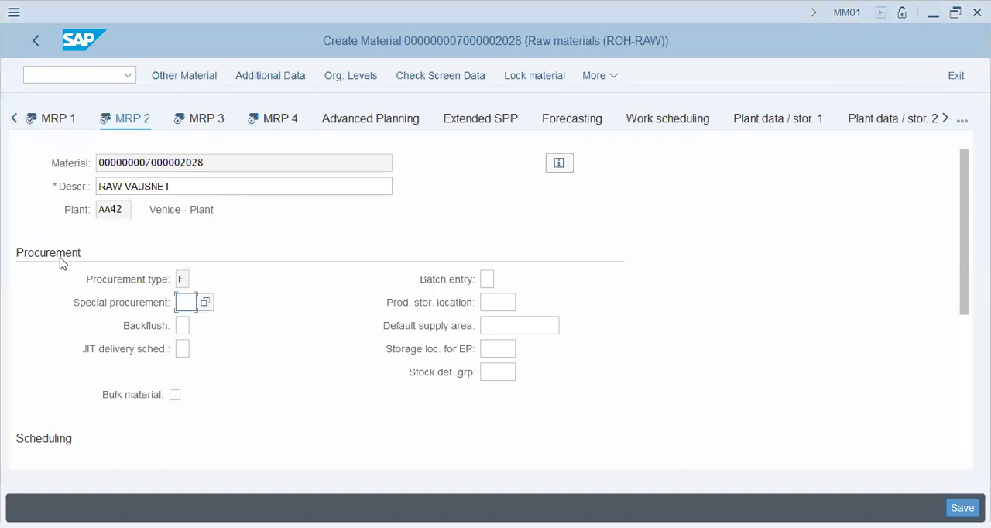
scroll(62, 302, "down", 1)
scroll(47, 348, "down", 2)
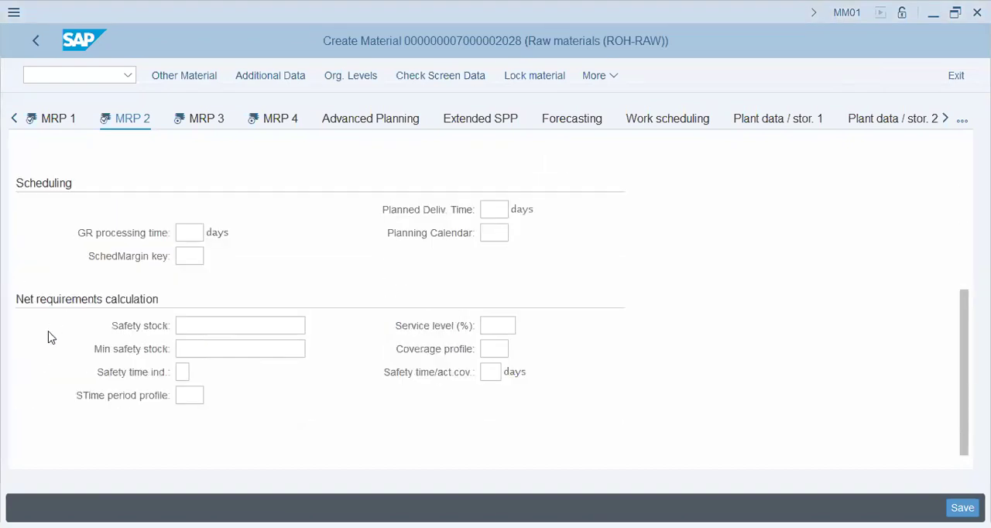
scroll(54, 302, "up", 1)
left_click(191, 302)
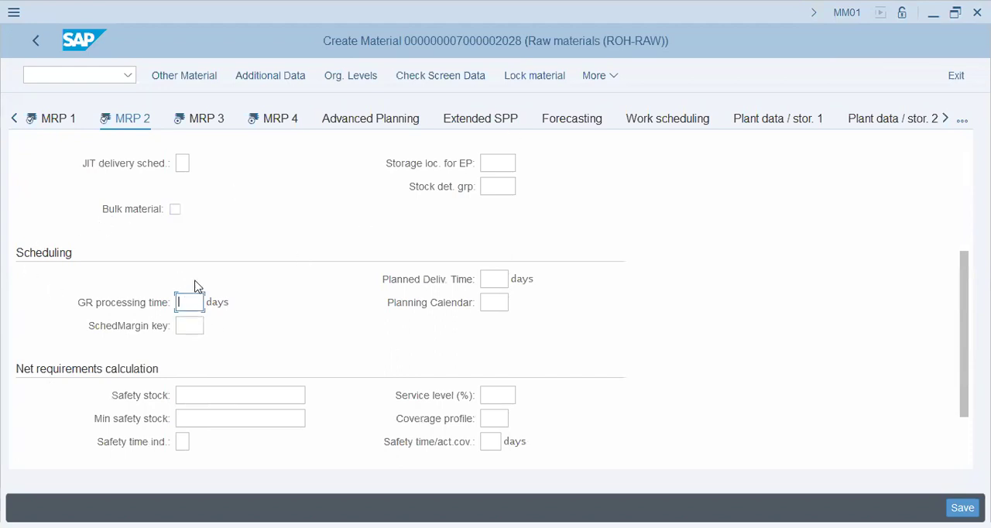
left_click(241, 395)
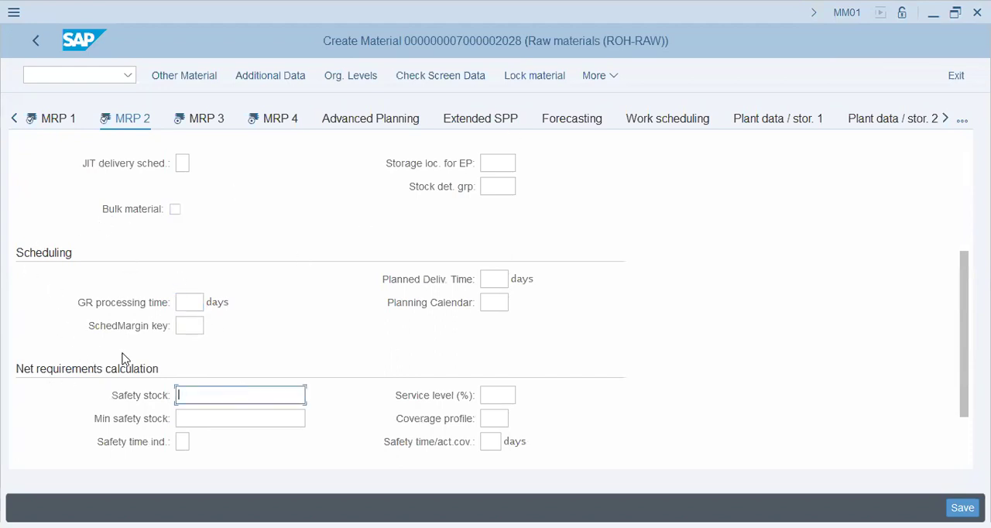
scroll(122, 359, "down", 1)
scroll(123, 352, "up", 4)
scroll(124, 353, "down", 3)
scroll(109, 375, "up", 3)
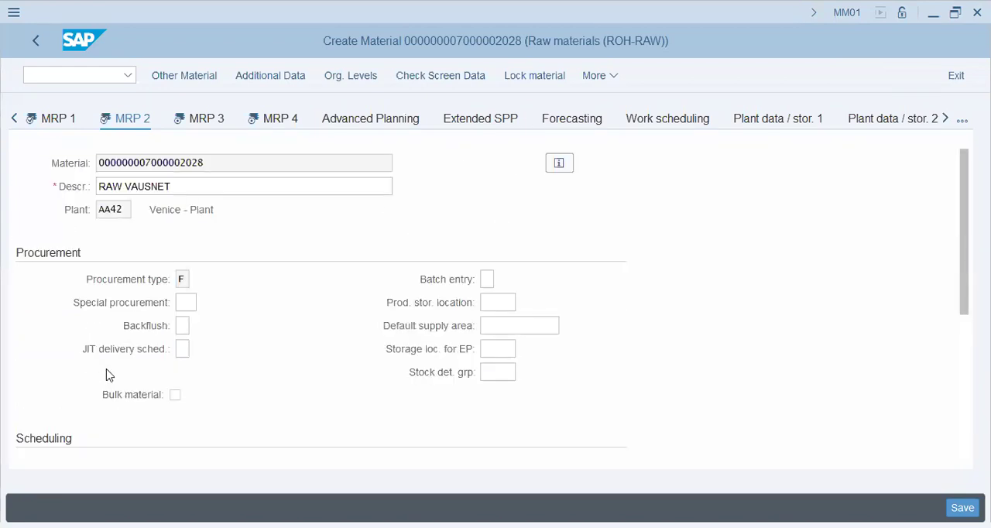
- Set the strategy group to 10 in the planning section of the MRP 3 view
left_click(209, 121)
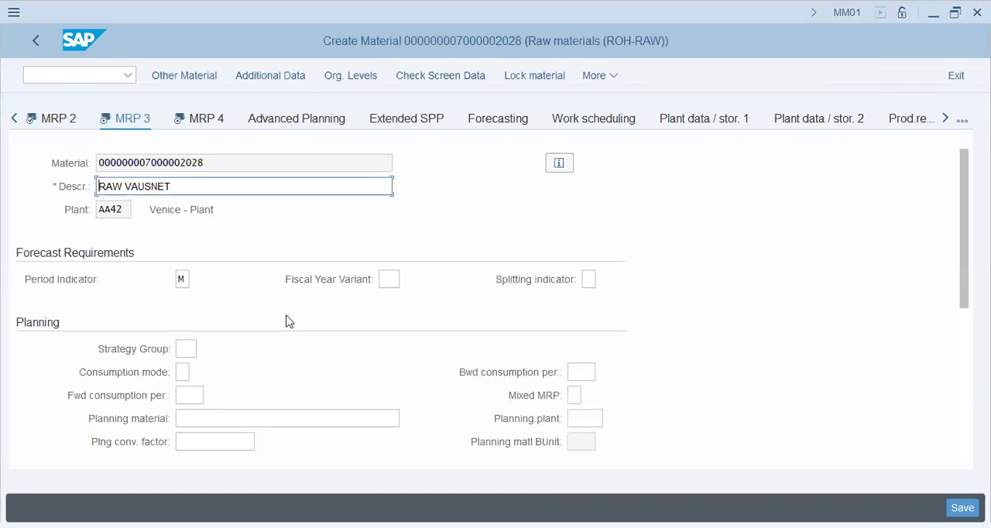
scroll(286, 321, "down", 2)
left_click(189, 208)
left_click(203, 233)
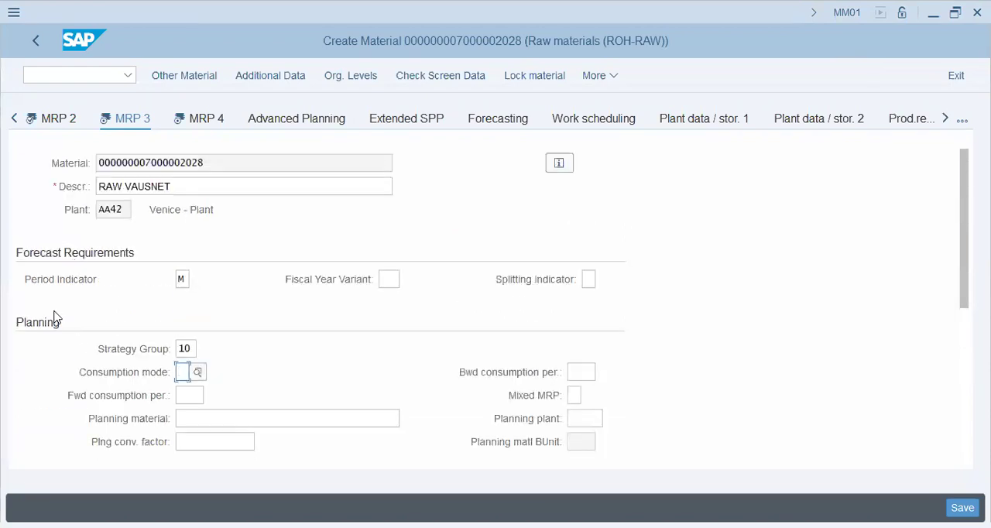
- Set the availability check to KP in the MRP 3 view
scroll(54, 317, "down", 3)
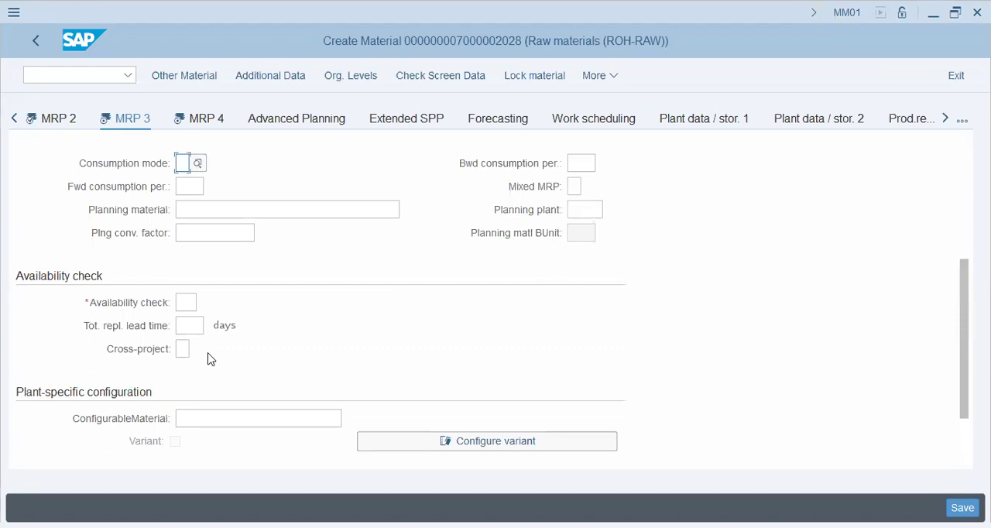
scroll(212, 358, "down", 1)
scroll(213, 356, "up", 3)
scroll(212, 356, "down", 3)
left_click(184, 234)
left_click(193, 254)
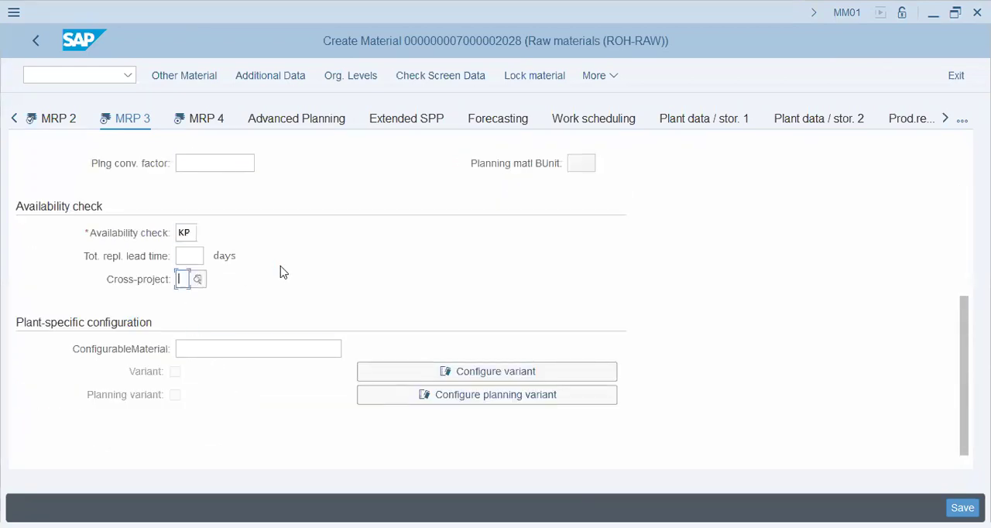
scroll(283, 272, "up", 3)
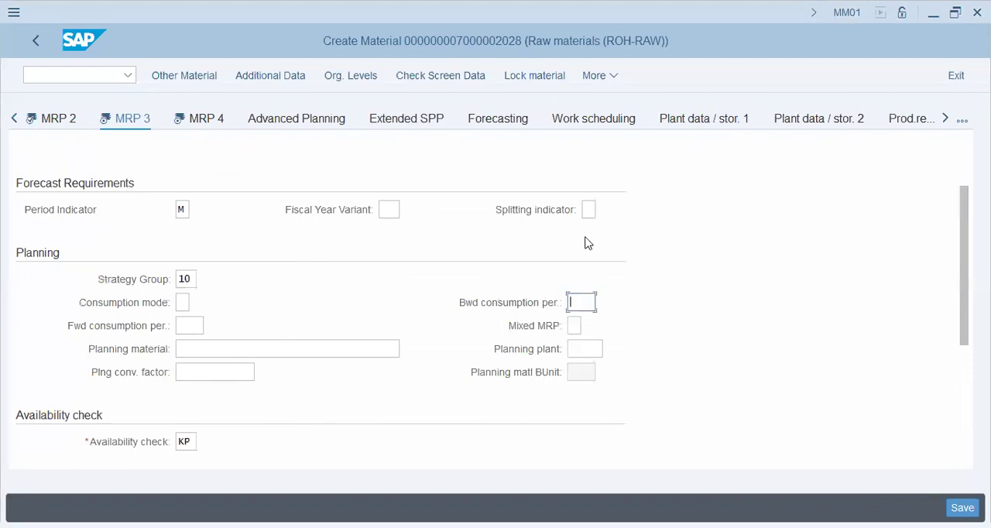
scroll(276, 287, "up", 1)
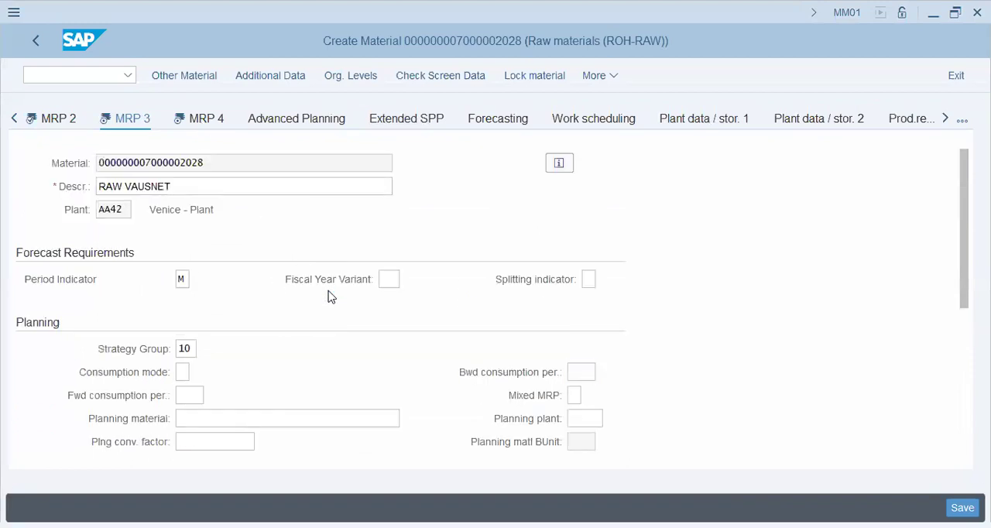
- Continue to the MRP 4 view and look over its BOM explosion, discontinued parts and repetitive manufacturing fields, including component scrap
key("Return")
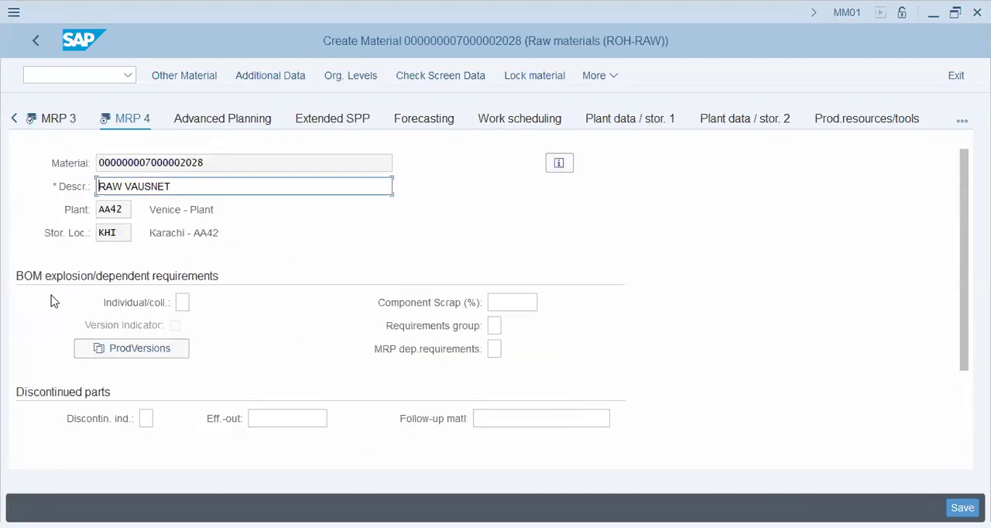
scroll(56, 391, "down", 2)
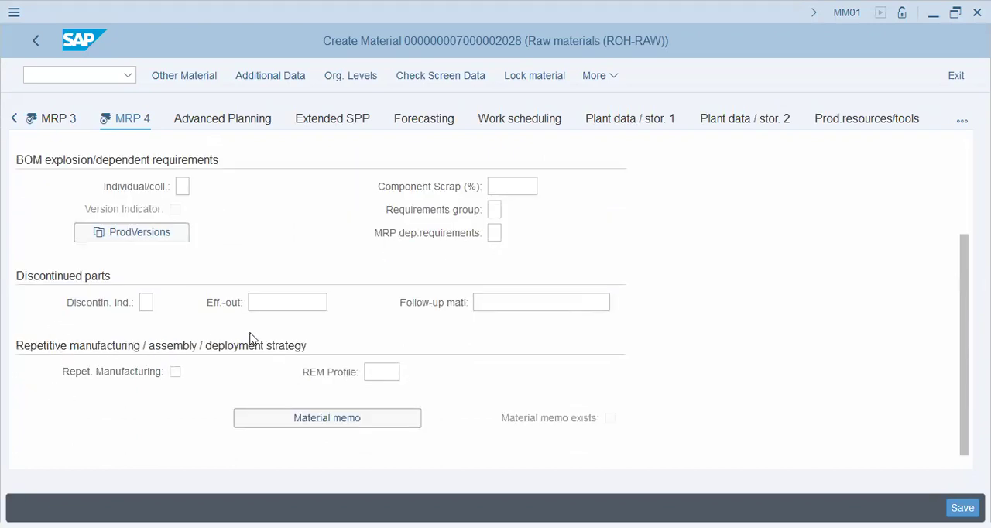
scroll(252, 339, "up", 2)
left_click(509, 302)
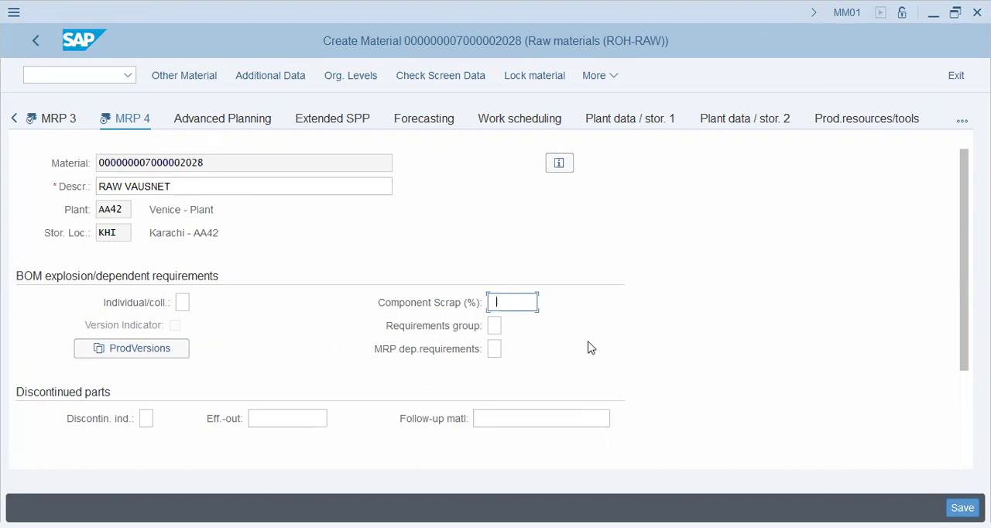
- Check the customizing path in the PowerPoint lecture notes, and open transaction SPRO in SAP
key("alt+Tab")
left_click(488, 205)
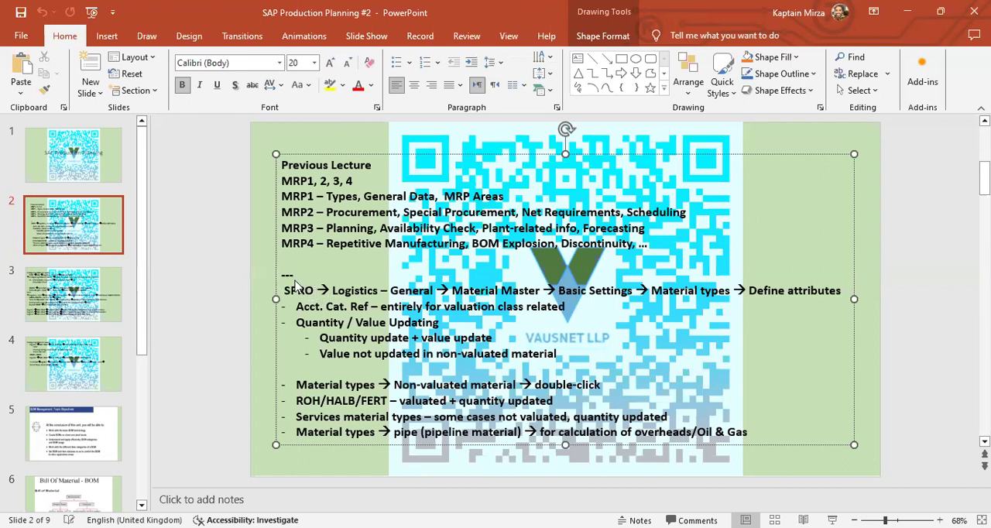
key("alt+Tab")
type("/nspro")
key("Return")
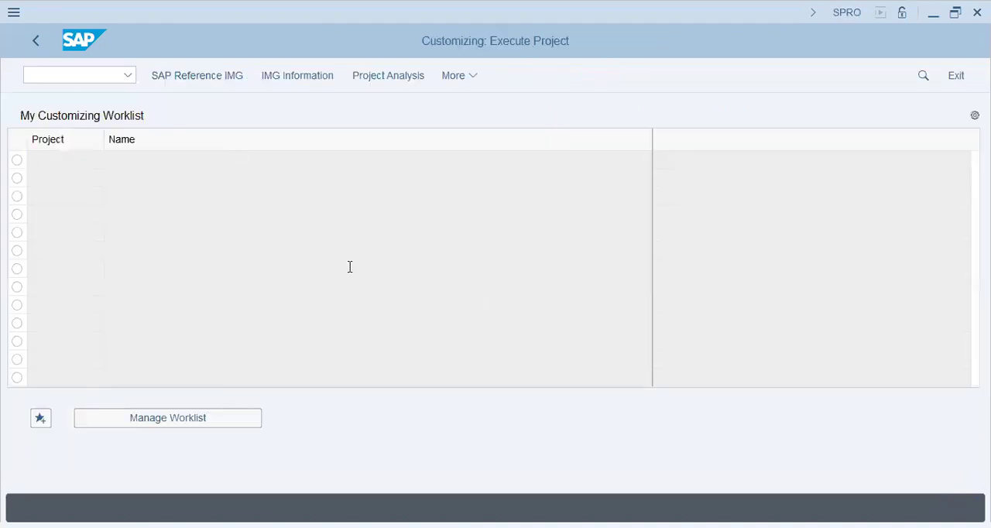
- Recheck the path in the PowerPoint notes and expand Logistics - General and Material Master in the SAP Customizing Implementation Guide
key("alt+Tab")
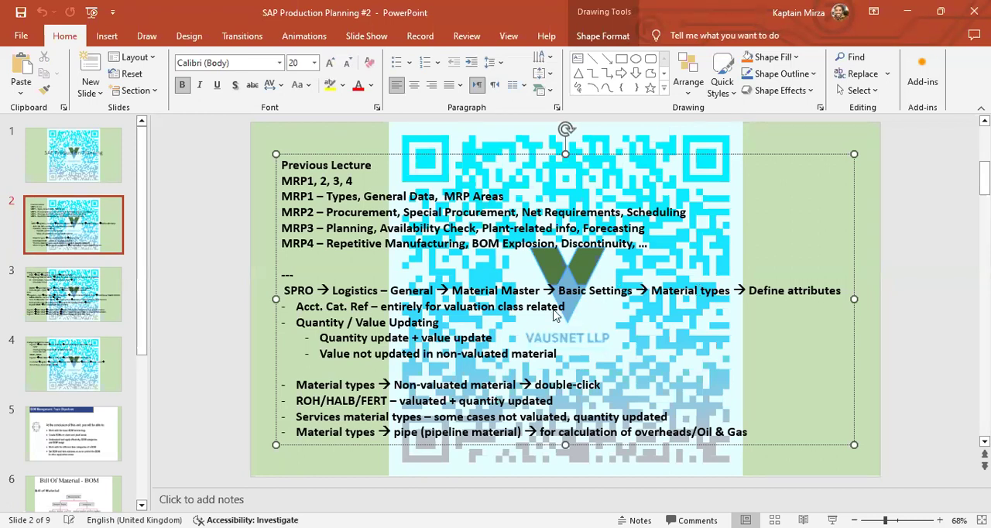
key("alt+Tab")
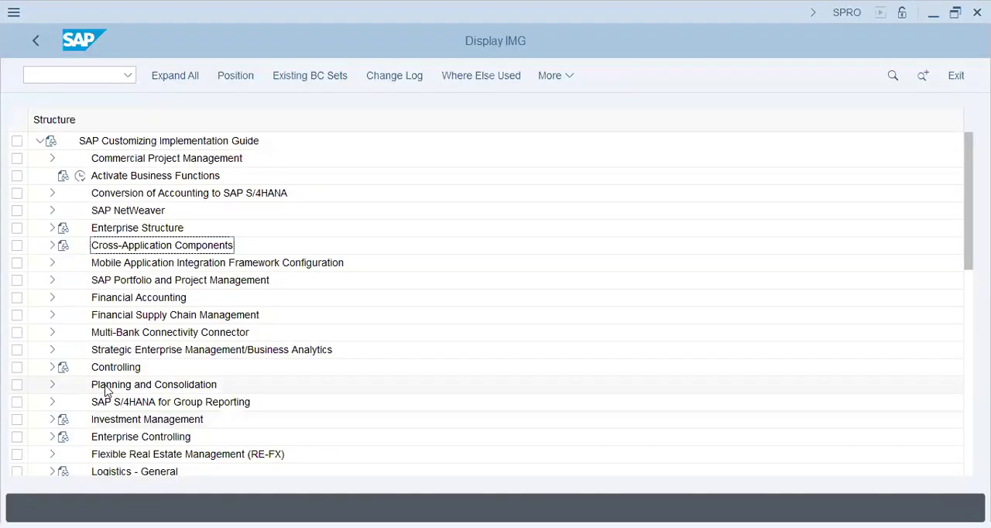
scroll(107, 389, "down", 1)
left_click(52, 418)
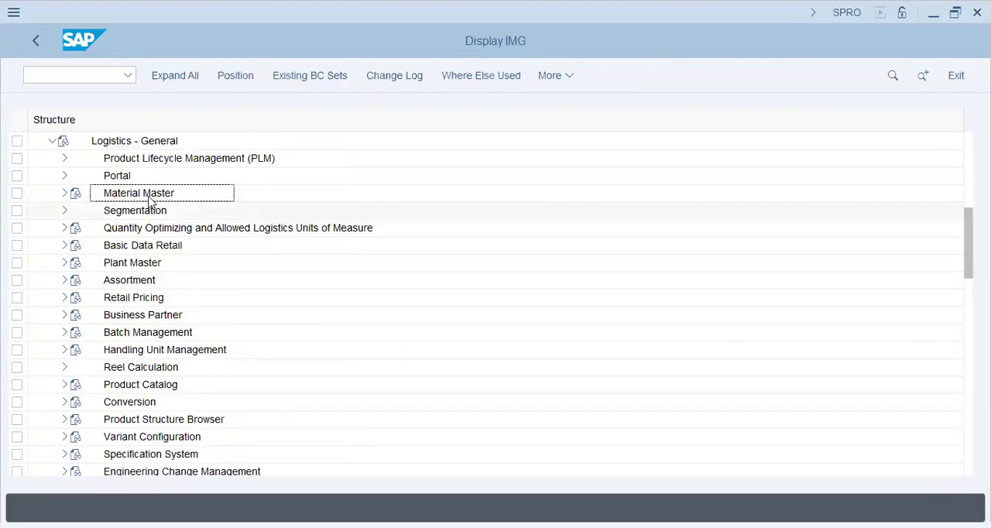
left_click(65, 192)
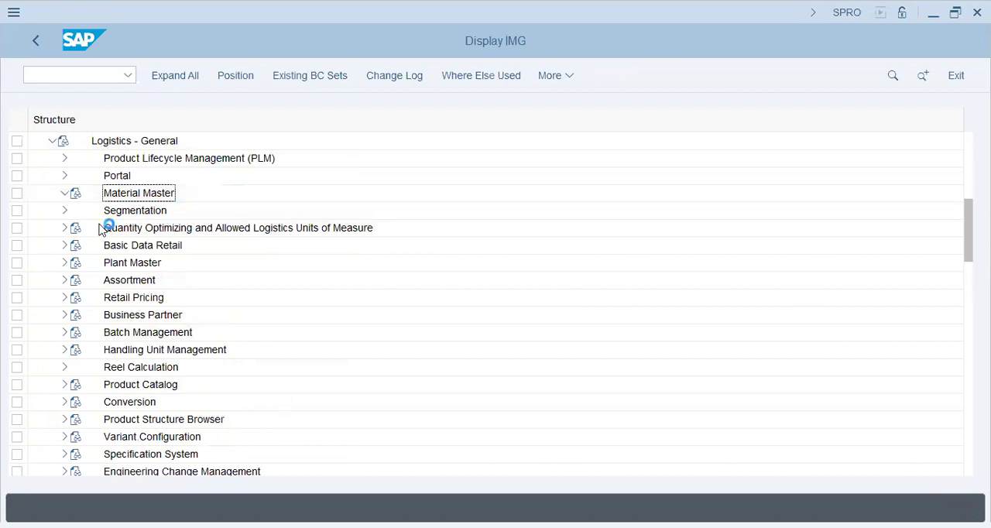
- Expand Basic Settings and Material Types, and execute Define Attributes of Material Types
left_click(77, 263)
left_click(201, 299)
left_click(89, 333)
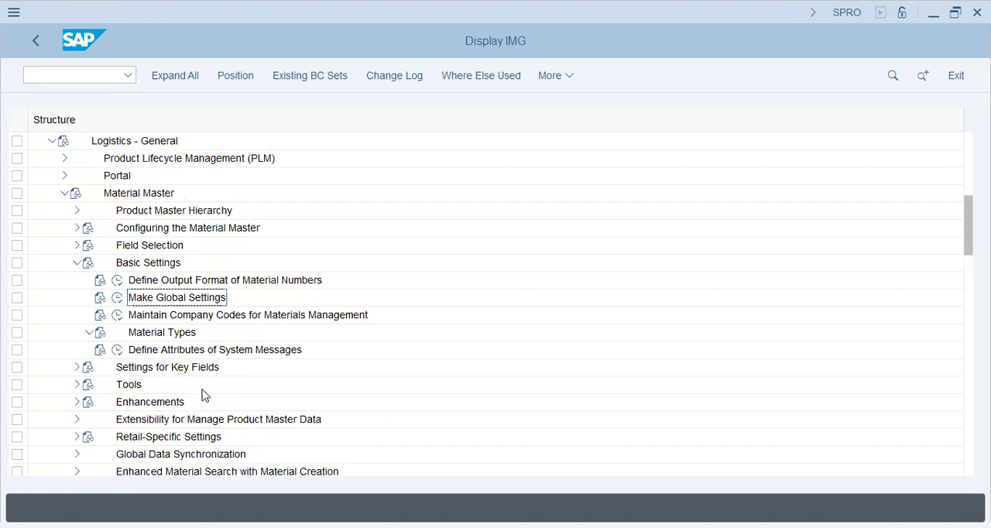
left_click(133, 352)
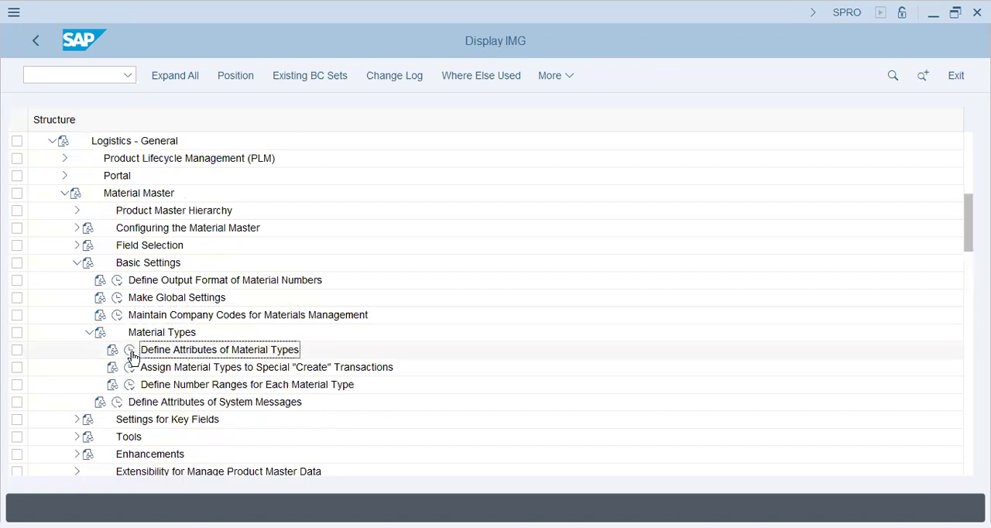
left_click(130, 350)
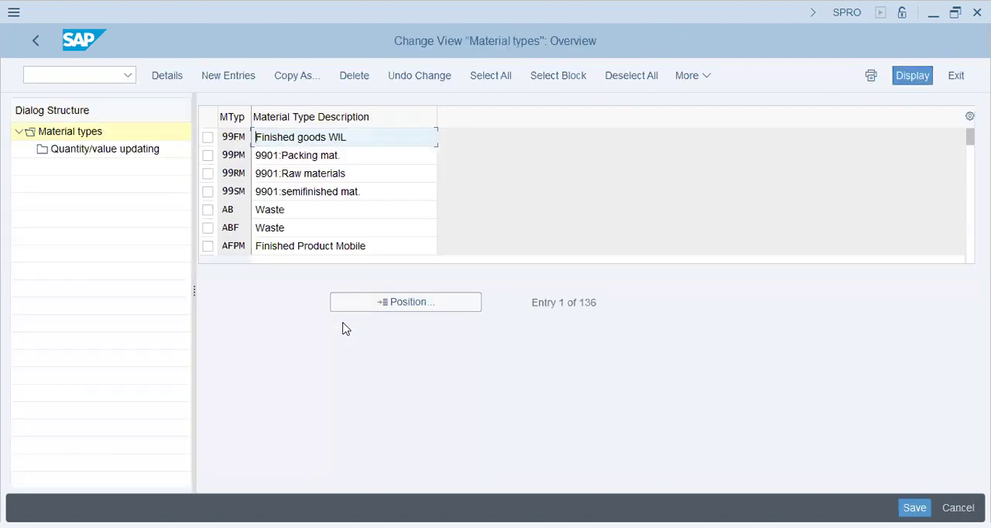
- Position the material types list on ROH and open the details of that material type
left_click(341, 192)
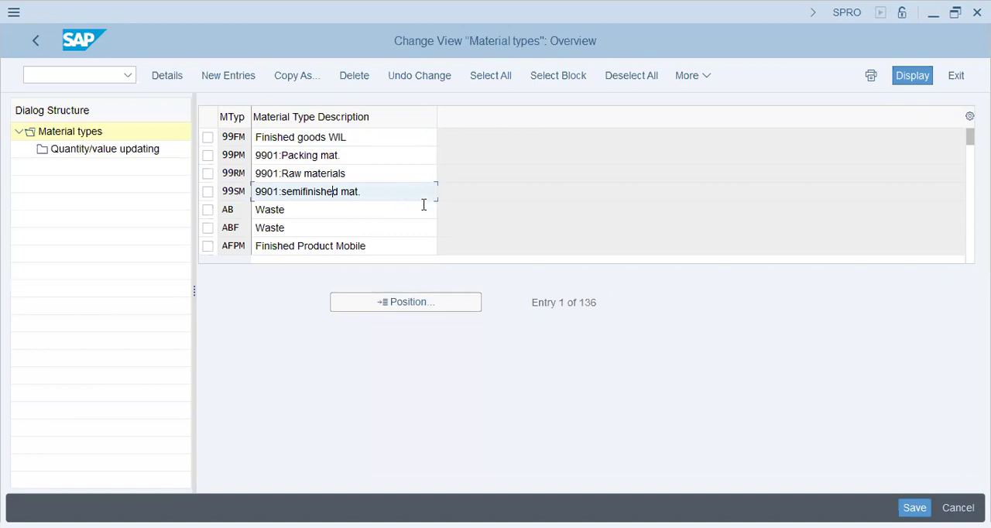
key("ctrl+a")
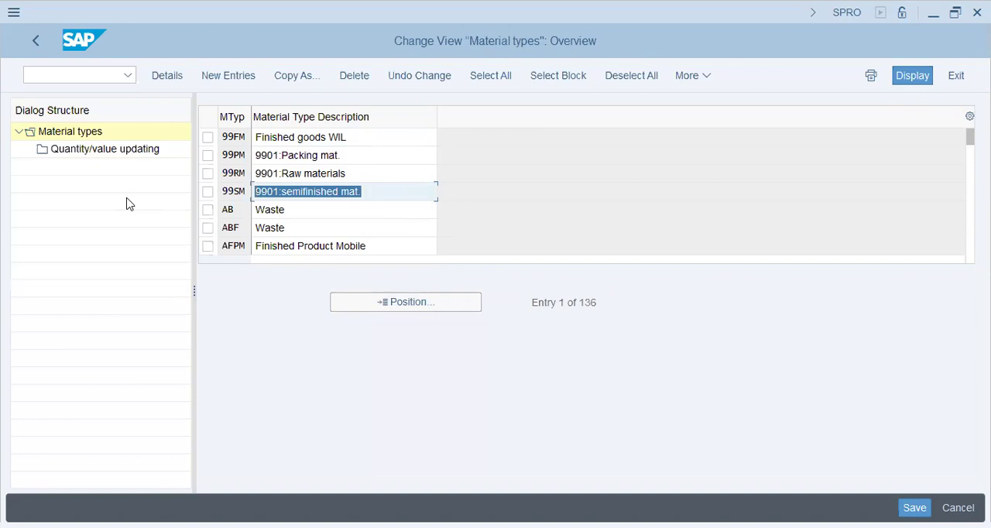
left_click(322, 192)
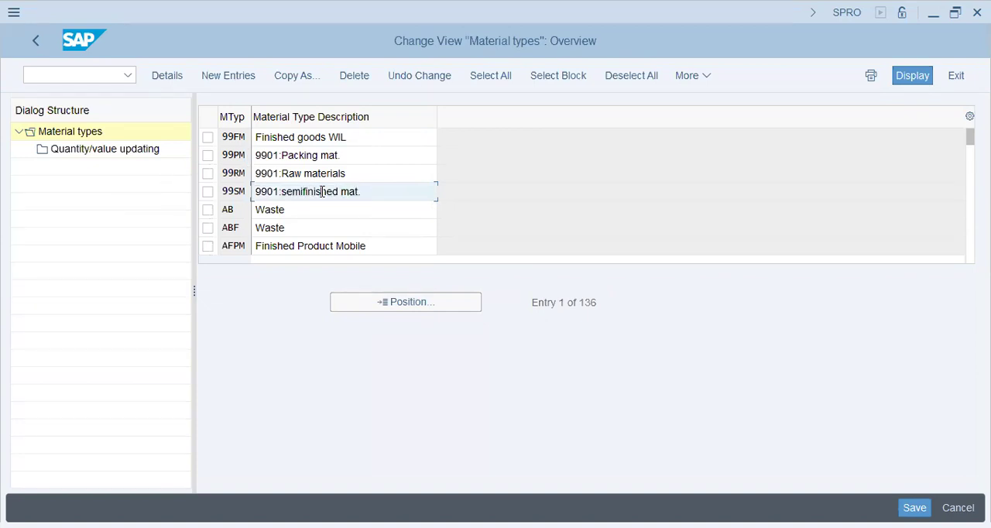
scroll(322, 193, "down", 2)
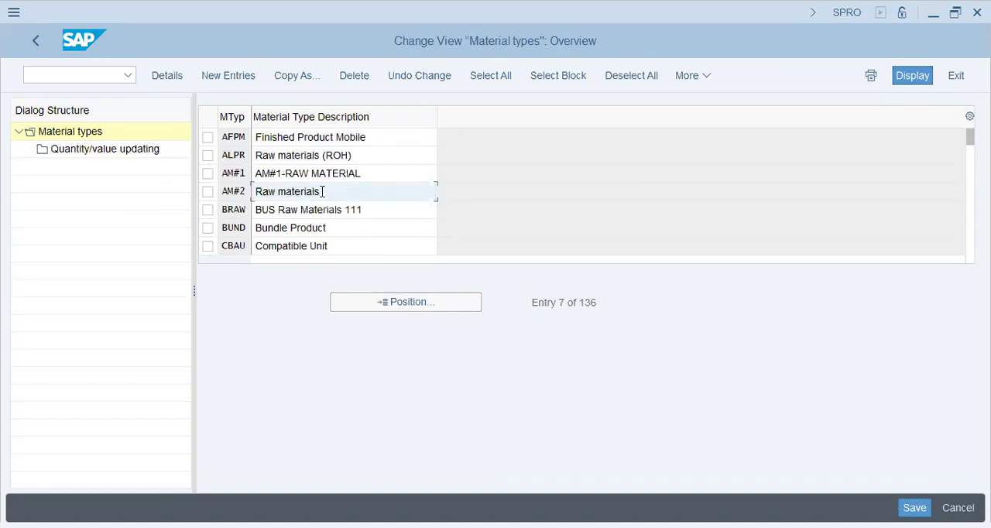
left_click(367, 310)
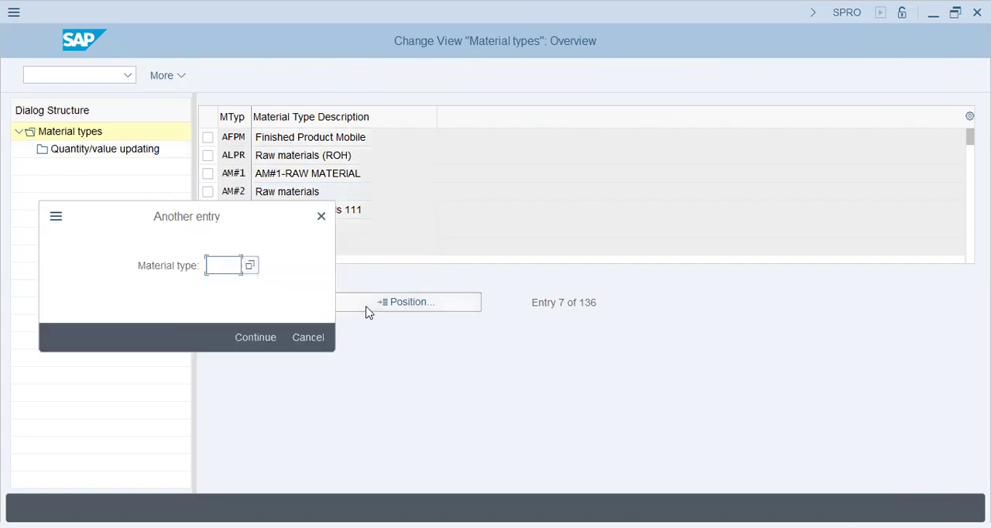
type("roh")
key("Return")
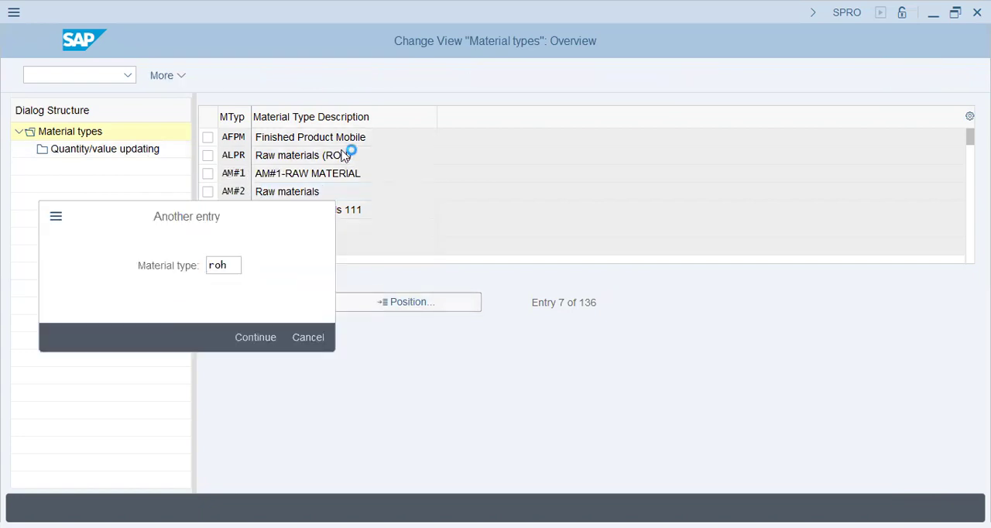
left_click(207, 137)
key("ctrl+shift+F2")
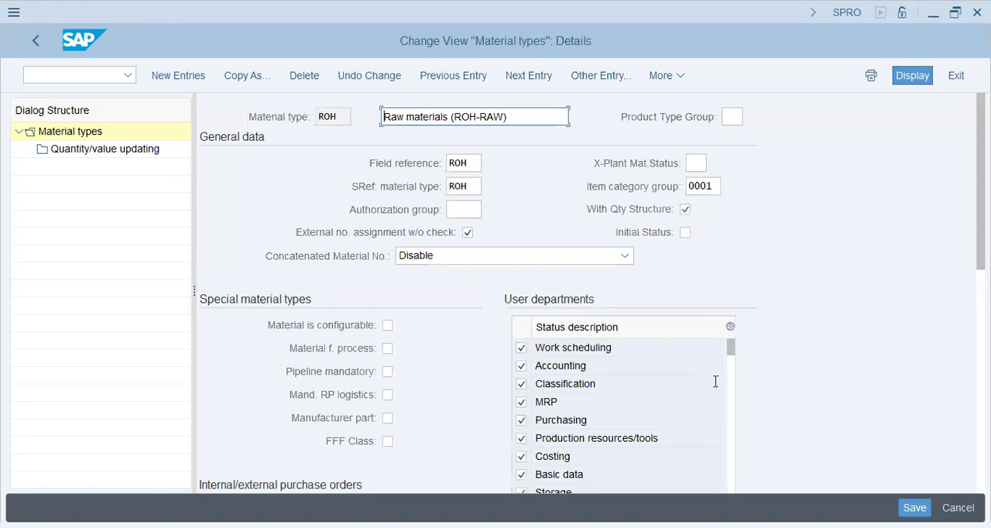
- Examine the general data and the full list of user departments in the ROH material type details
scroll(757, 382, "down", 3)
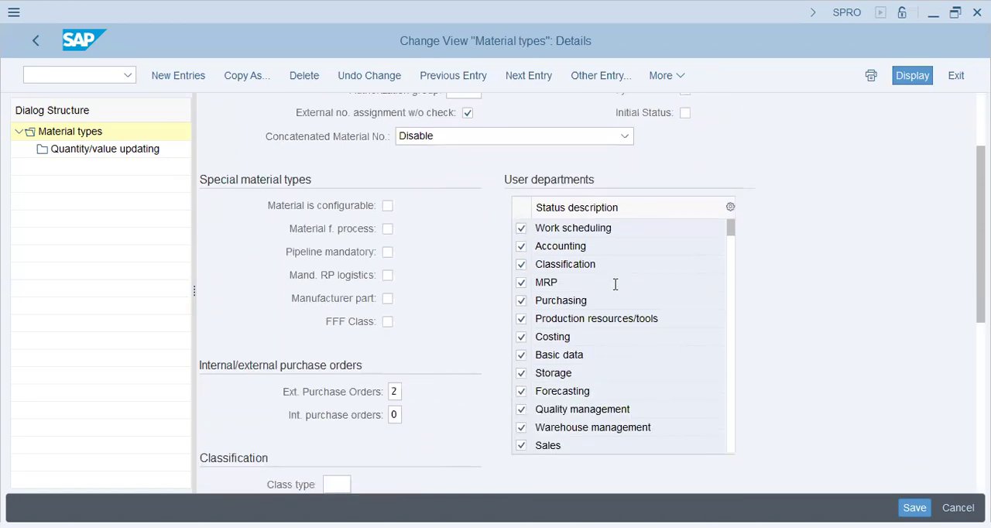
scroll(616, 308, "down", 1)
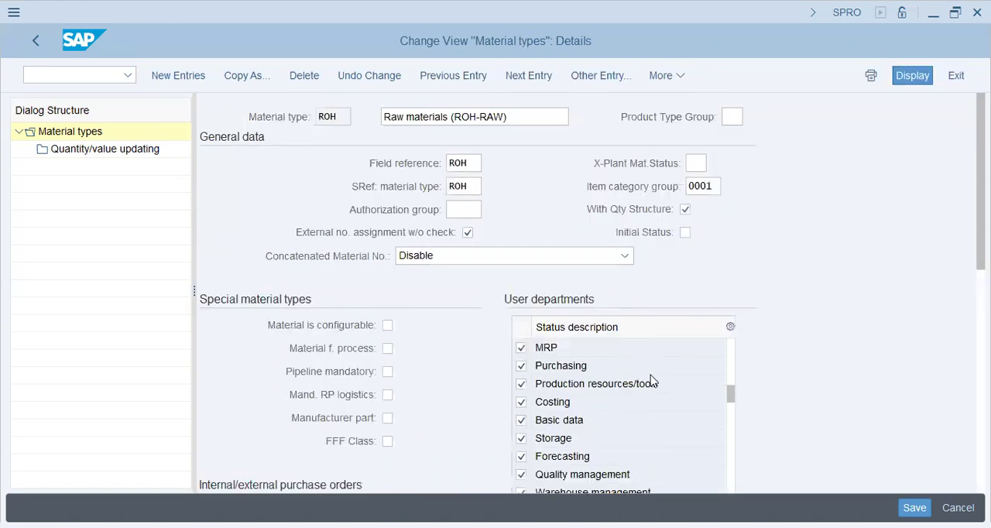
scroll(653, 384, "down", 1)
scroll(654, 391, "down", 1)
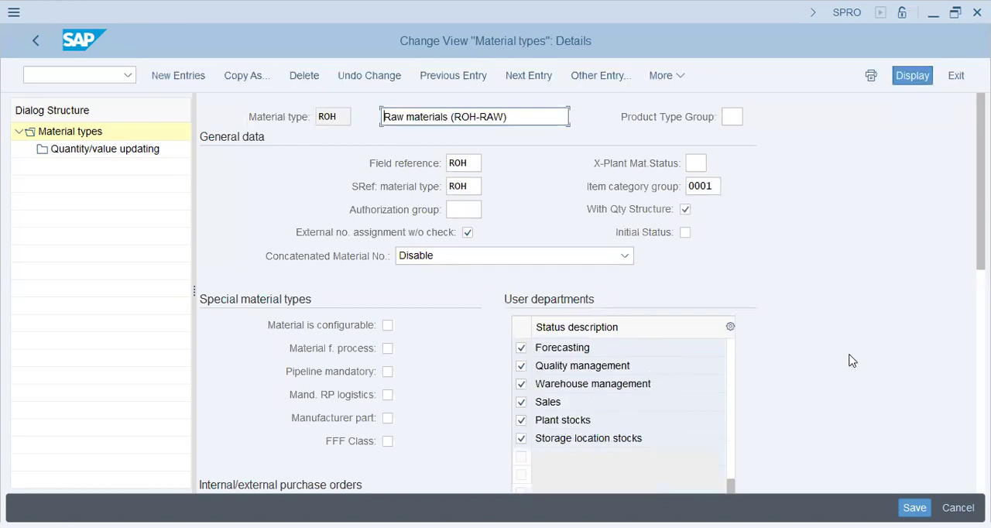
scroll(250, 391, "down", 1)
scroll(249, 391, "up", 1)
scroll(250, 391, "down", 1)
scroll(249, 391, "down", 1)
scroll(250, 390, "up", 1)
left_click_drag(522, 111, 271, 110)
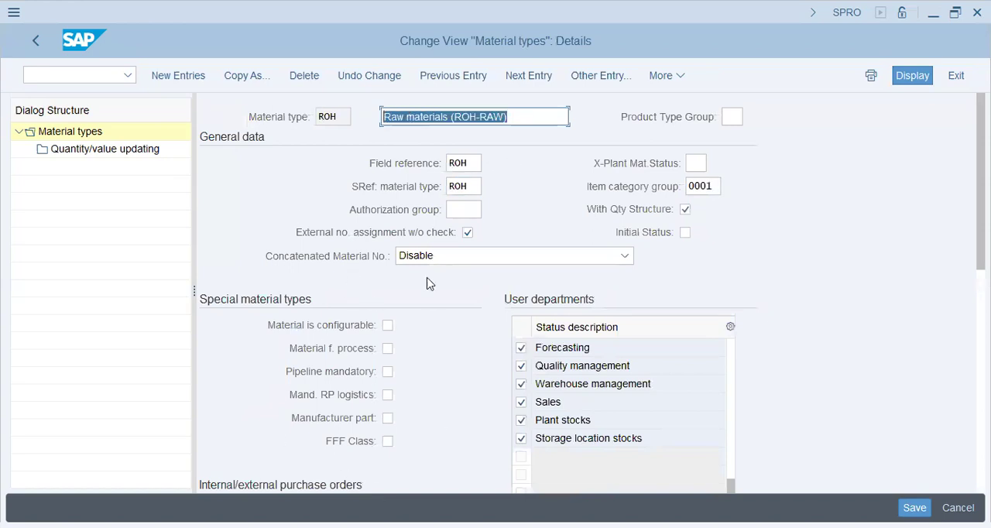
- Review ROH's purchase order, valuation and quantity/value updating settings, and compare them with the PowerPoint notes
scroll(309, 449, "down", 12)
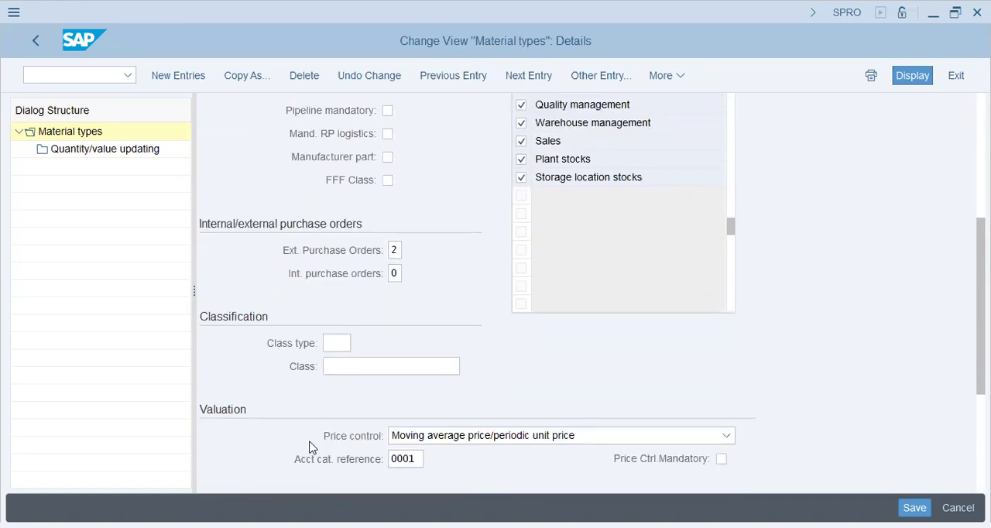
scroll(333, 248, "up", 2)
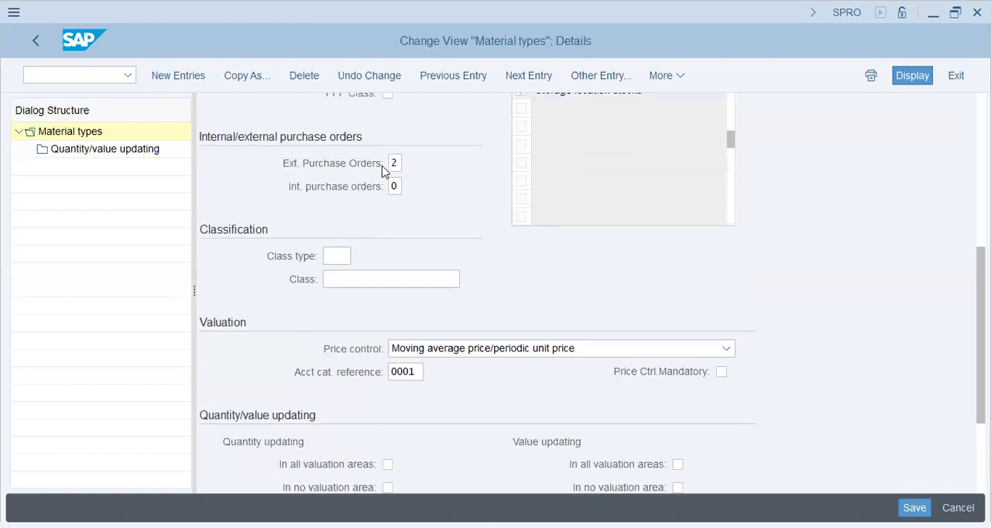
scroll(292, 298, "down", 2)
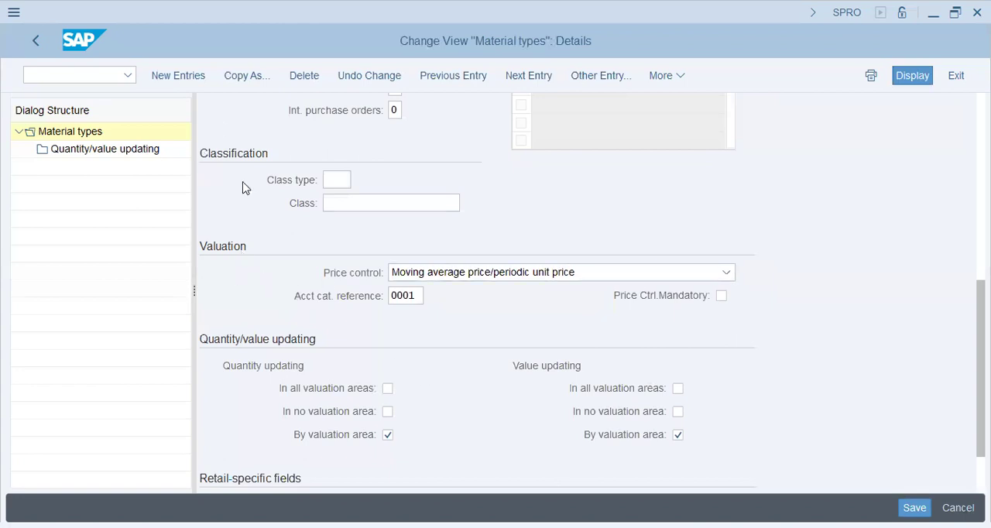
scroll(283, 260, "down", 2)
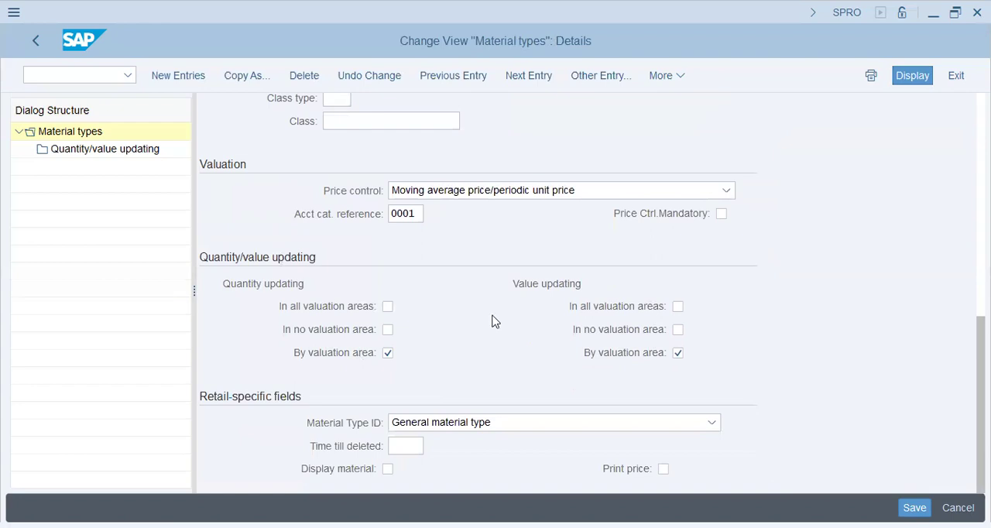
key("alt+Tab")
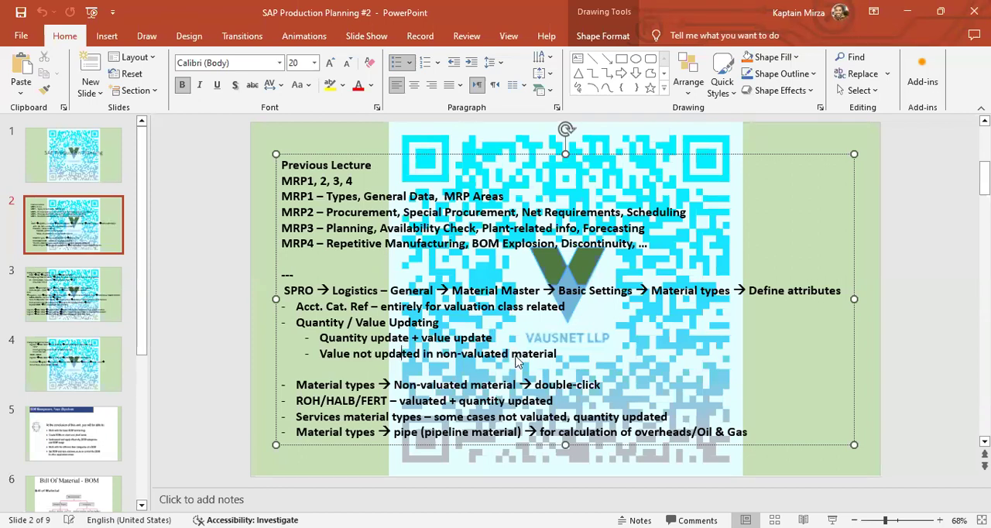
key("alt+Tab")
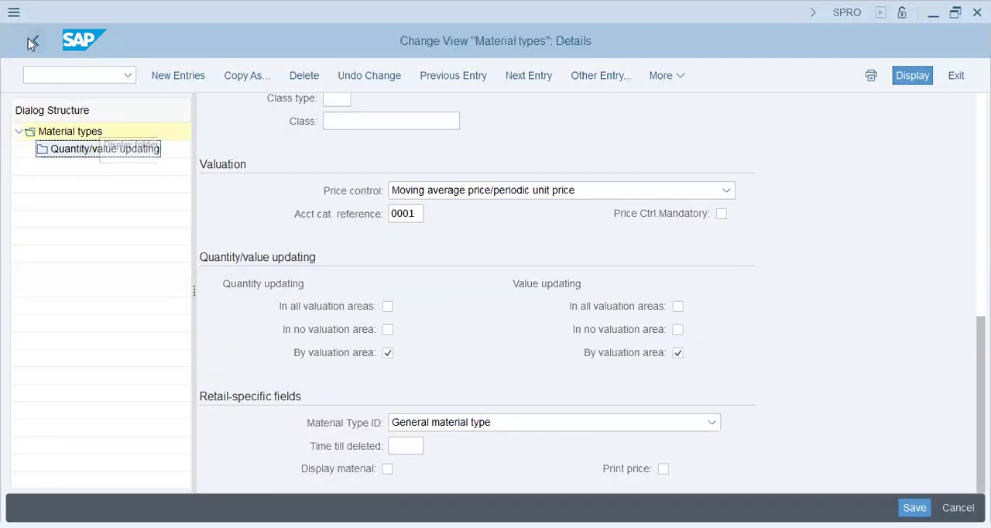
- Return to the material types overview and position the list on the entry "non"
left_click(34, 43)
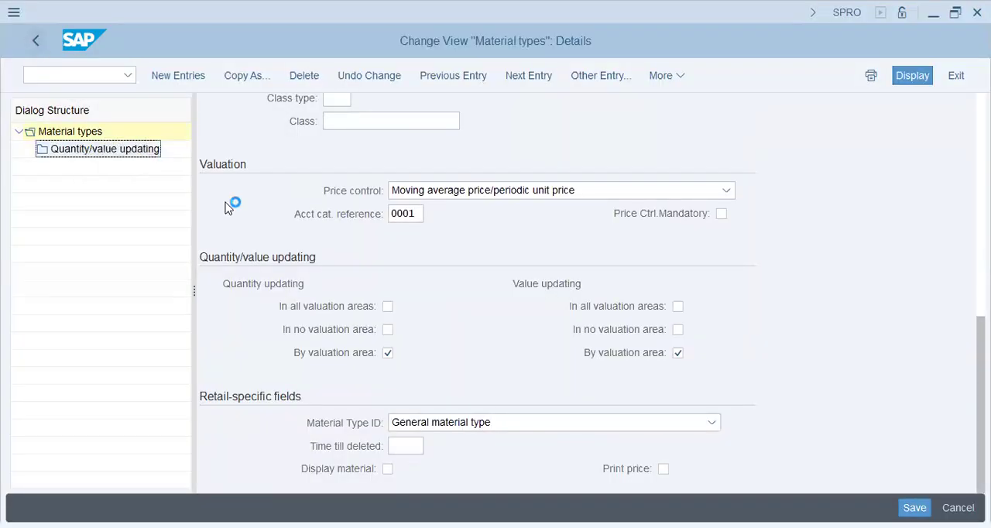
left_click(410, 302)
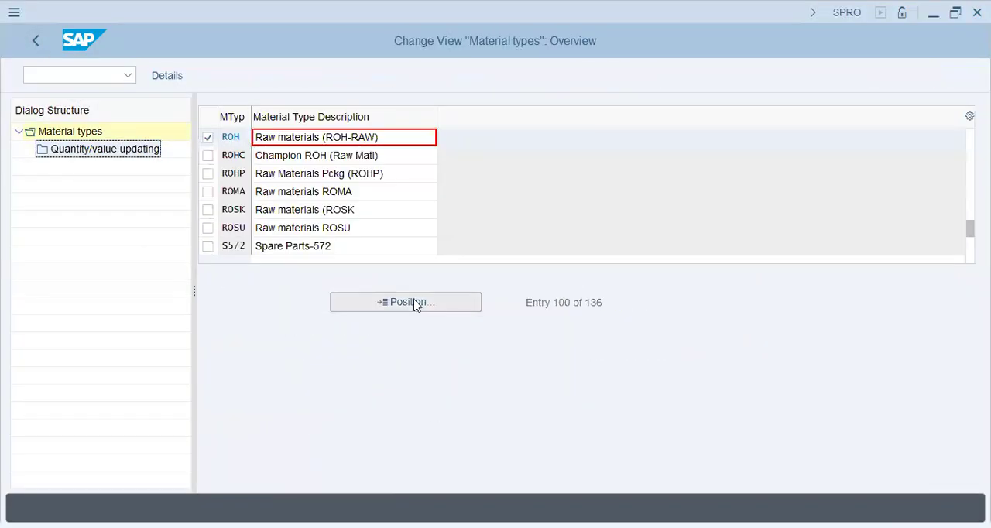
type("non")
key("Return")
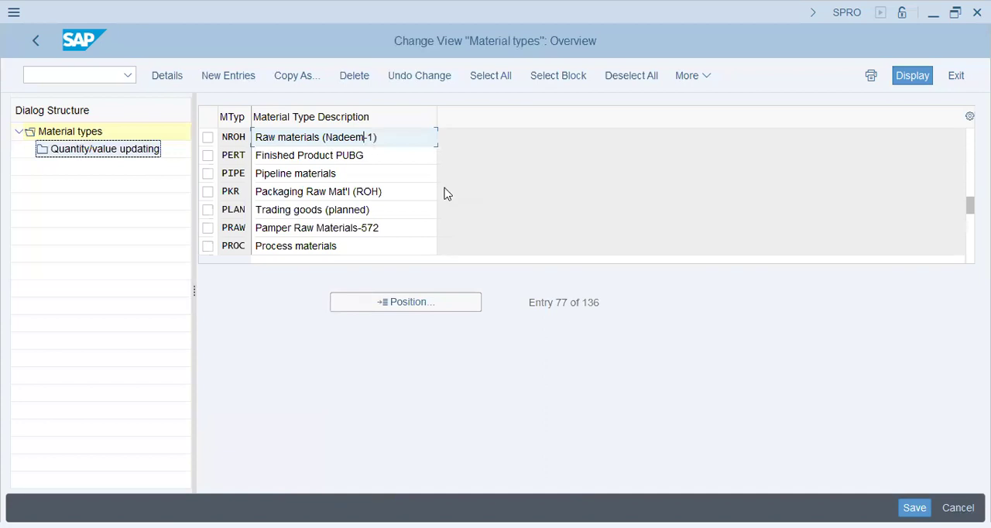
- Look through the material types list for the nonvaluated material types
left_click(418, 192)
scroll(418, 193, "down", 2)
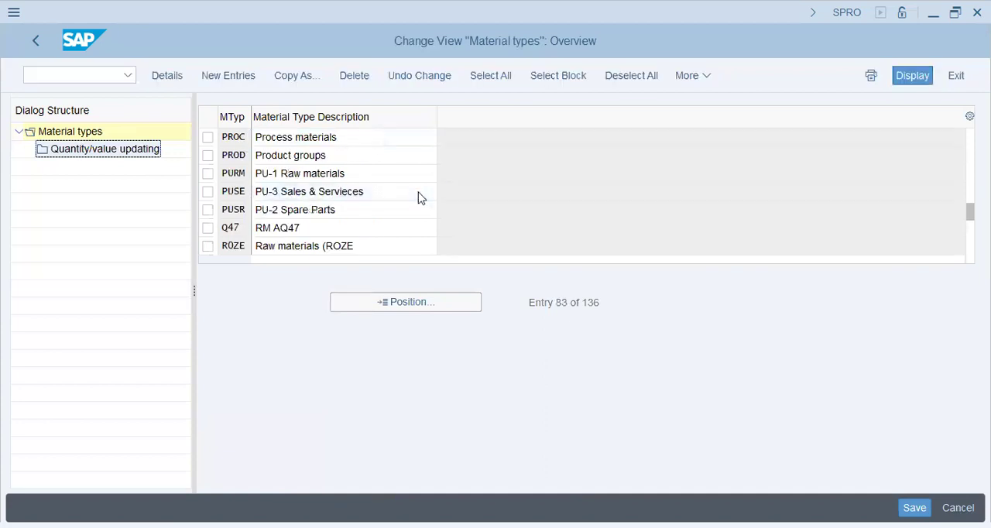
scroll(418, 195, "down", 2)
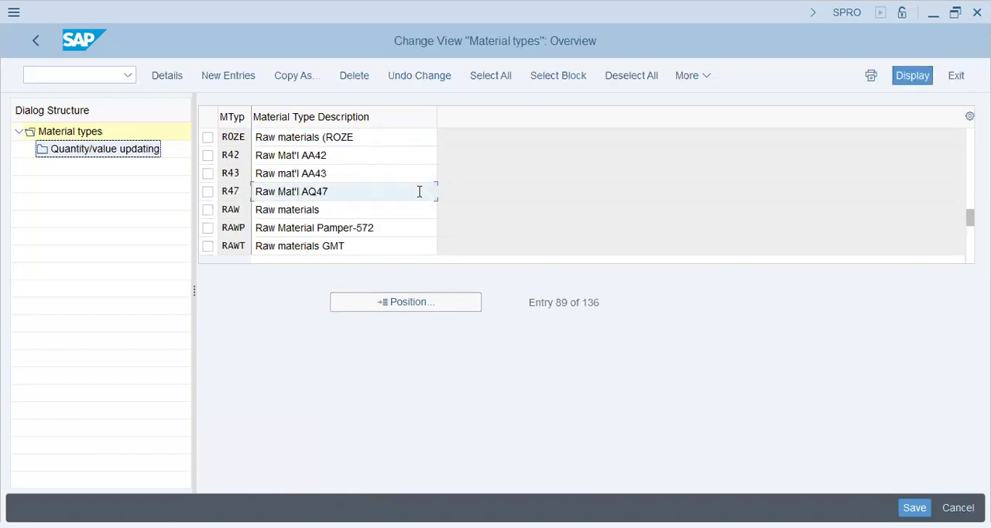
scroll(419, 192, "down", 2)
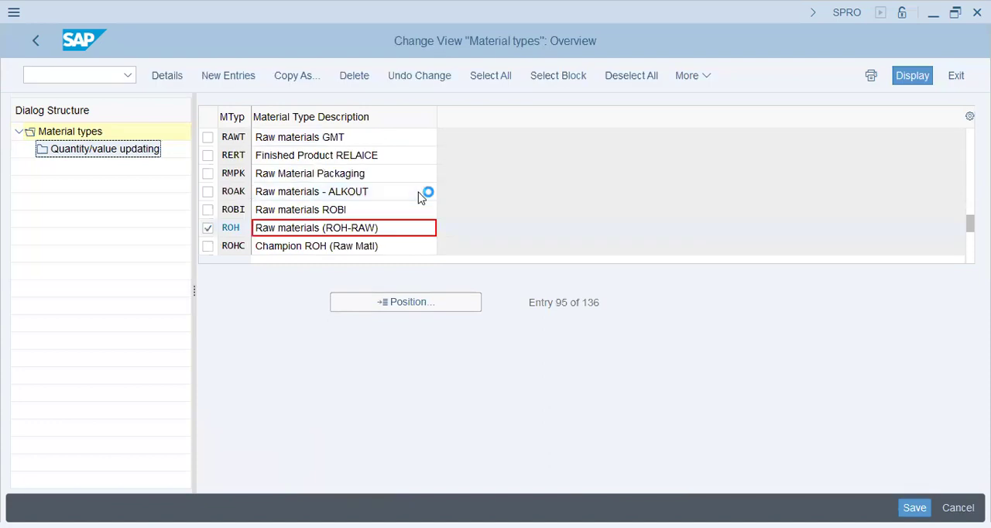
scroll(419, 192, "down", 2)
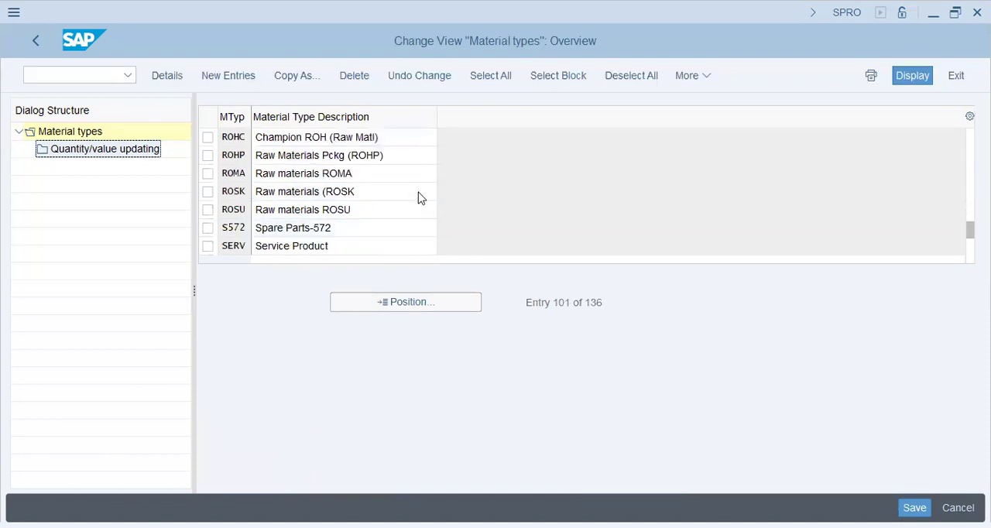
scroll(419, 192, "down", 2)
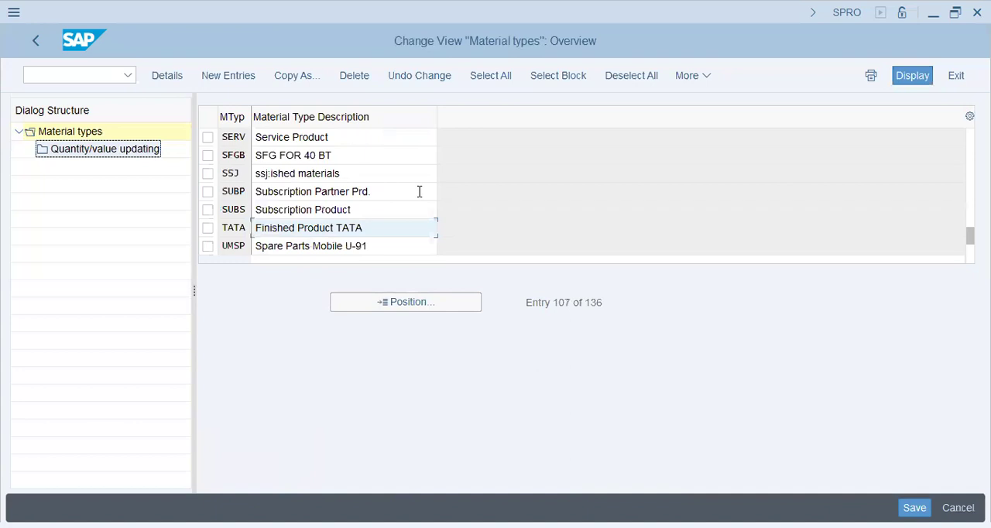
scroll(419, 192, "down", 2)
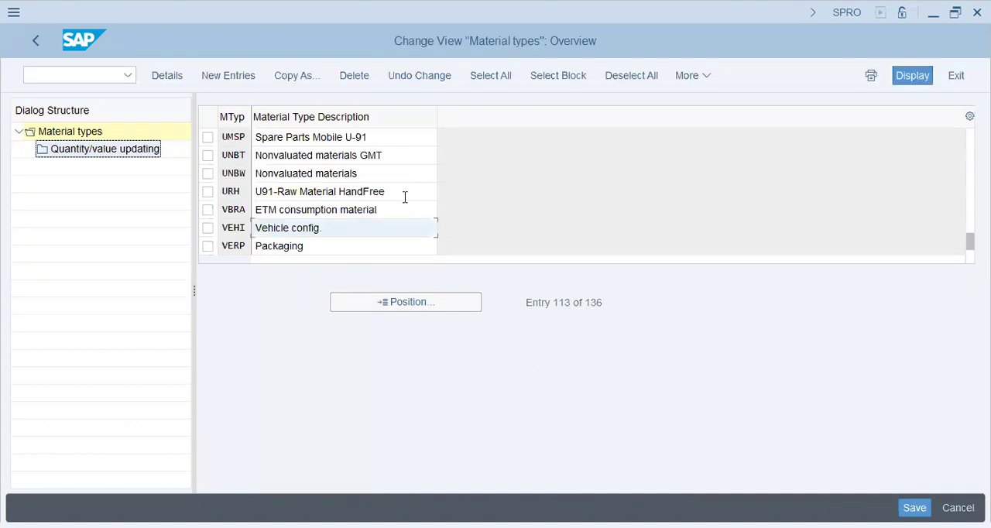
left_click(348, 145)
scroll(329, 187, "down", 2)
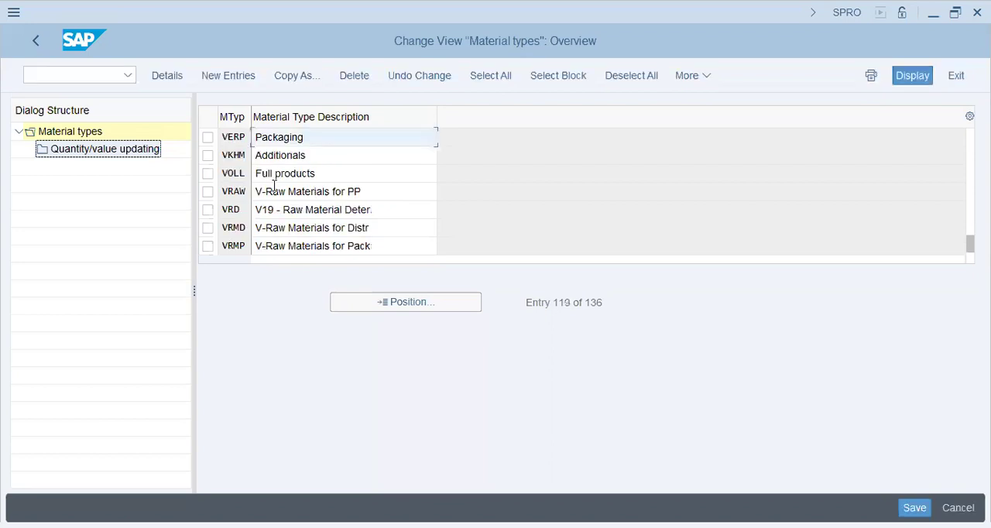
scroll(273, 186, "up", 2)
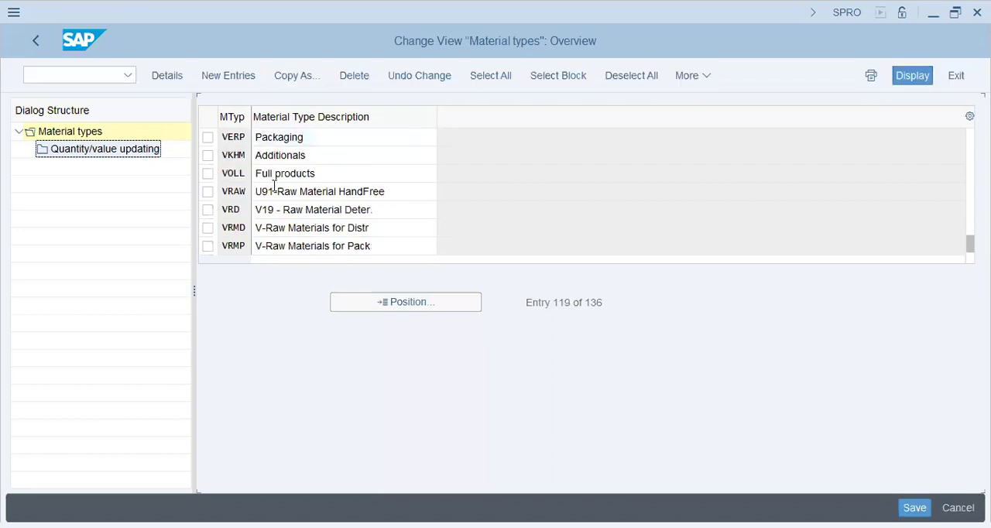
- Select material type UNBW (Nonvaluated materials) and try to open its Quantity/value updating view
left_click(280, 175)
left_click(209, 171)
double_click(122, 151)
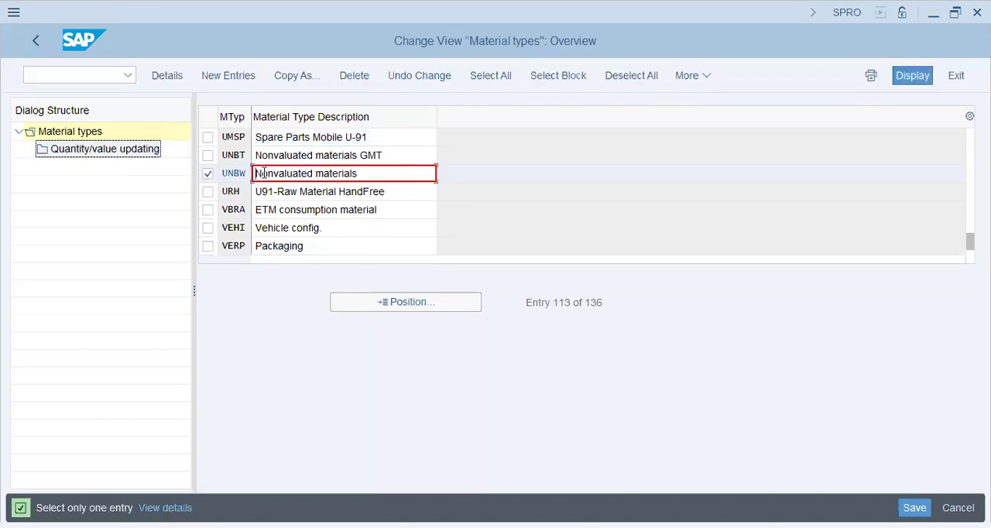
- Leave the material types view, execute Define Attributes of Material Types again, and dismiss the material type positioning dialog
left_click(38, 41)
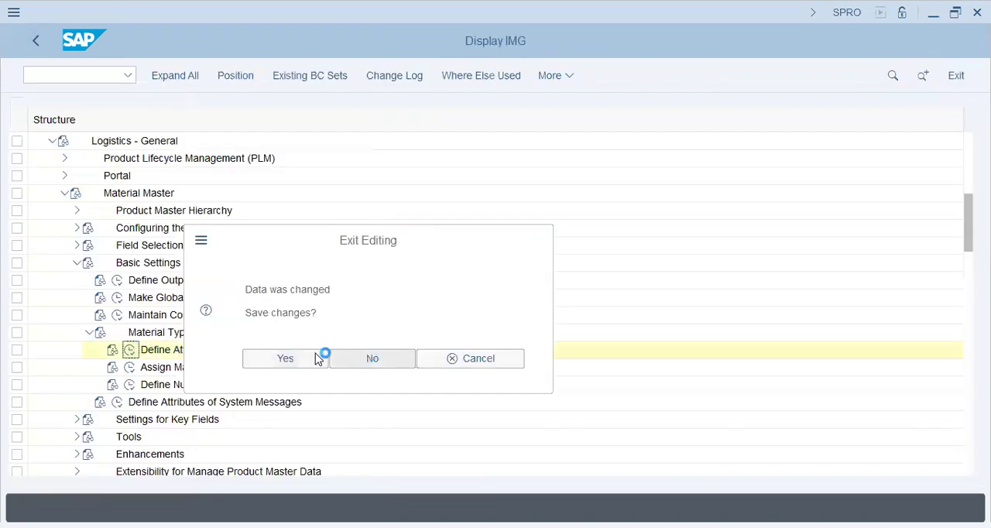
left_click(316, 358)
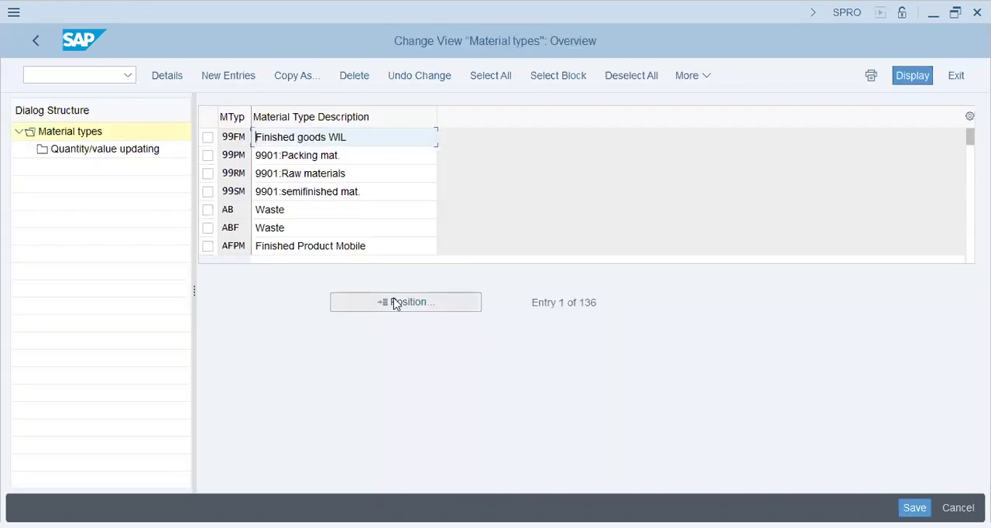
key("Escape")
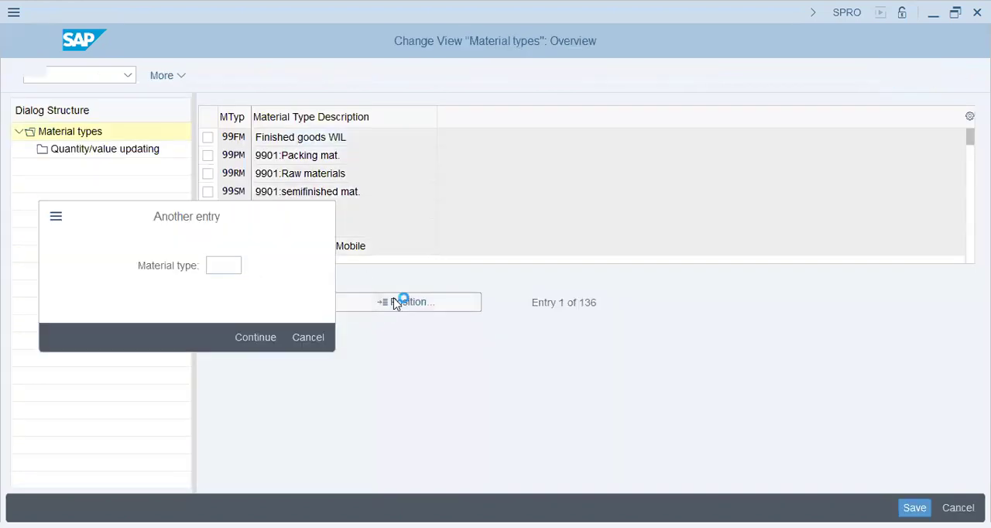
left_click(384, 223)
- Search the material types list down to the nonvaluated material entries, checking the non-stock, pipeline, service and raw material types along the way
scroll(383, 222, "down", 4)
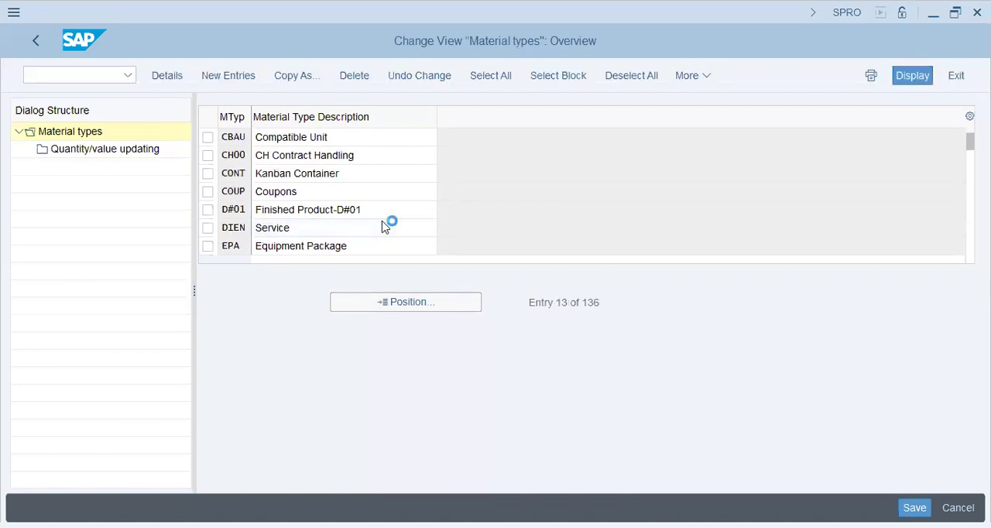
scroll(383, 224, "down", 4)
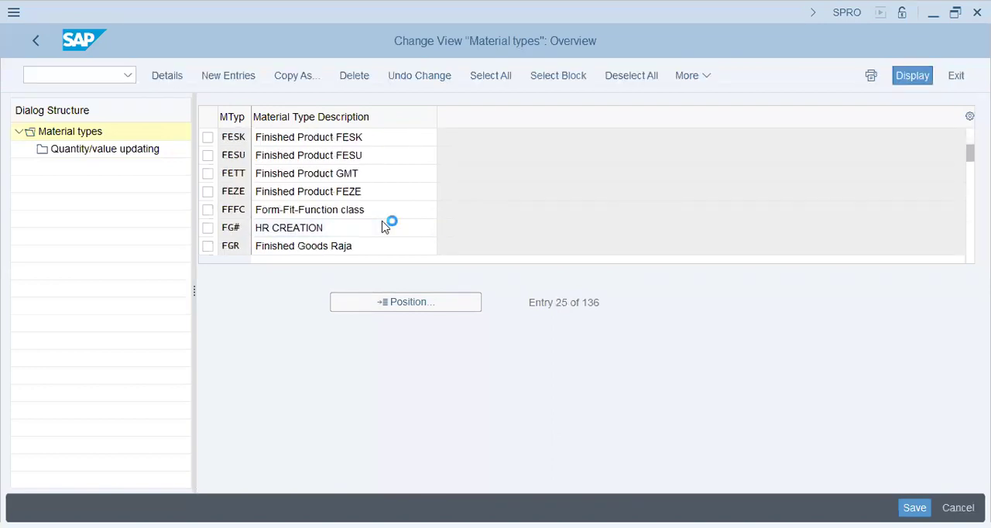
scroll(384, 225, "down", 4)
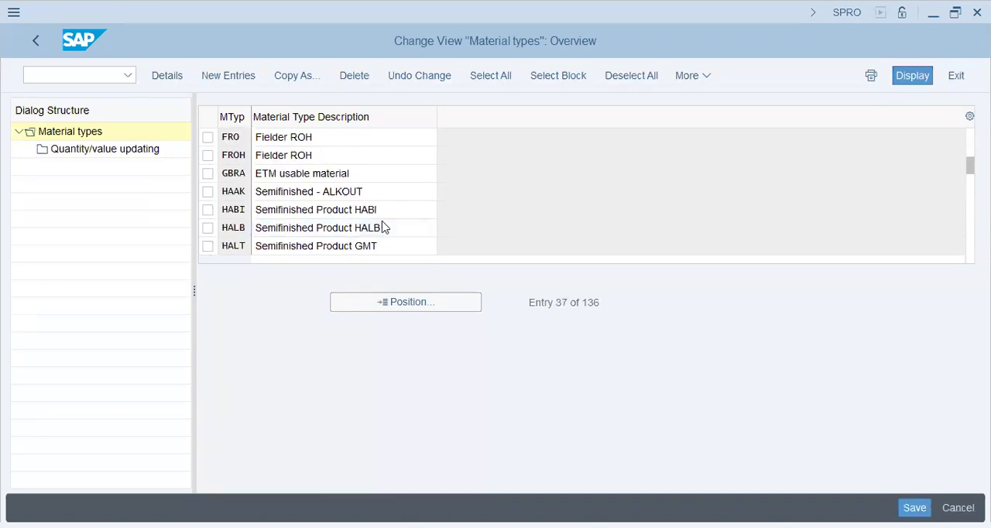
scroll(383, 227, "down", 4)
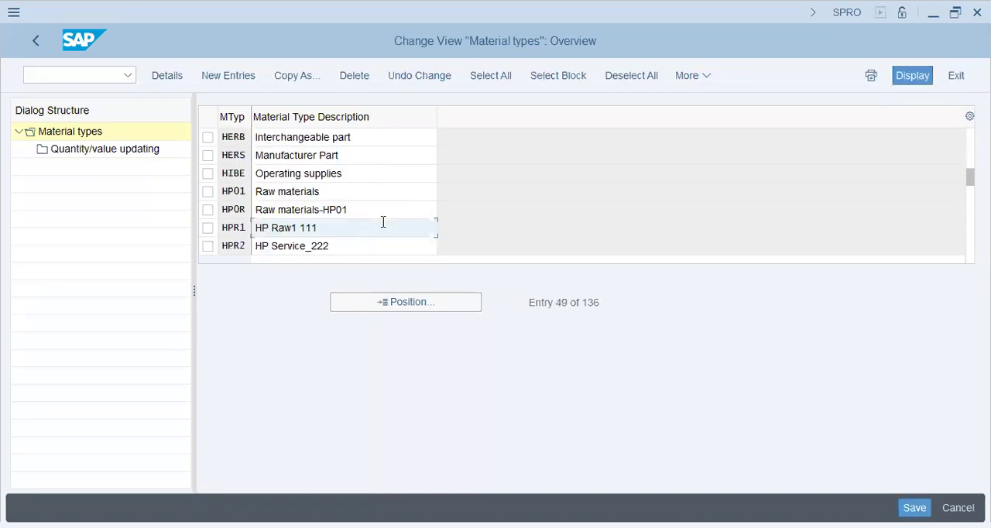
scroll(385, 226, "down", 2)
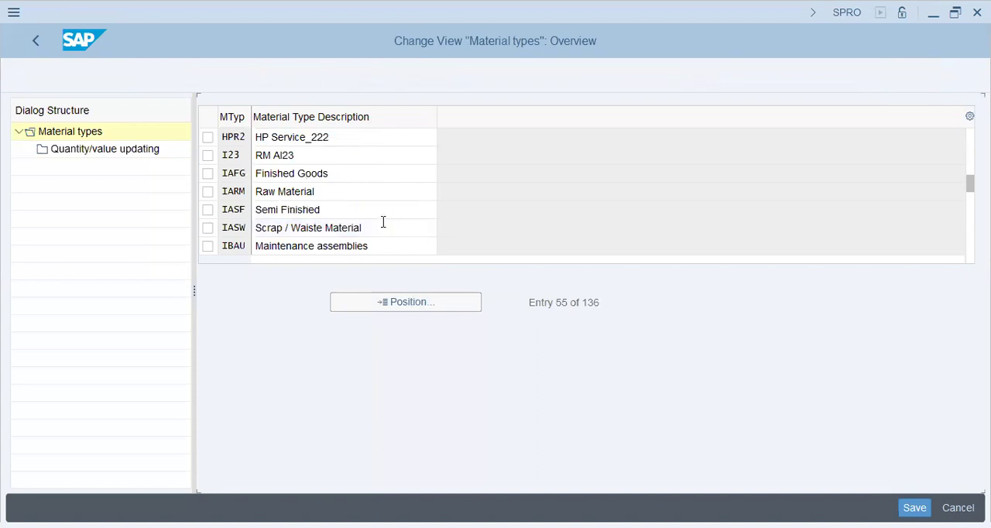
scroll(383, 225, "down", 2)
scroll(383, 223, "down", 2)
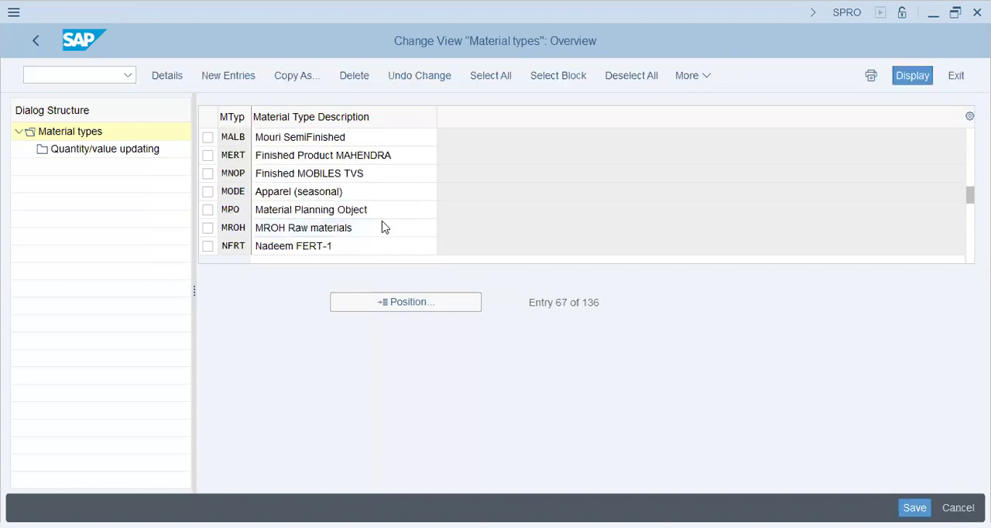
scroll(384, 222, "down", 2)
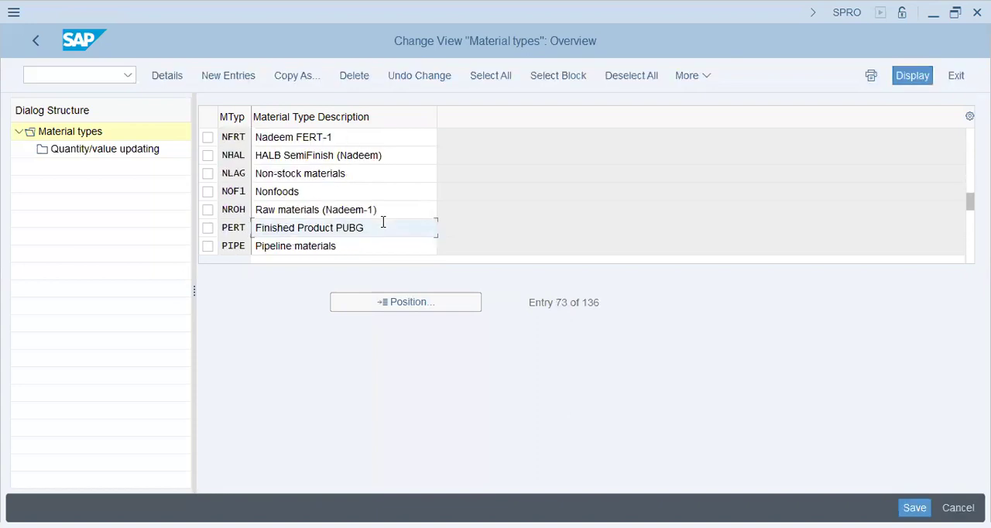
left_click(335, 175)
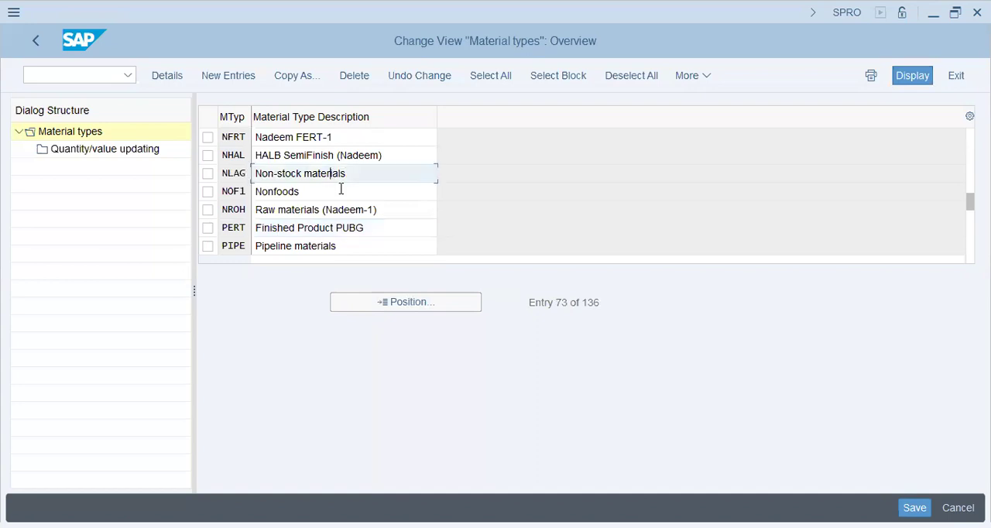
scroll(333, 191, "down", 2)
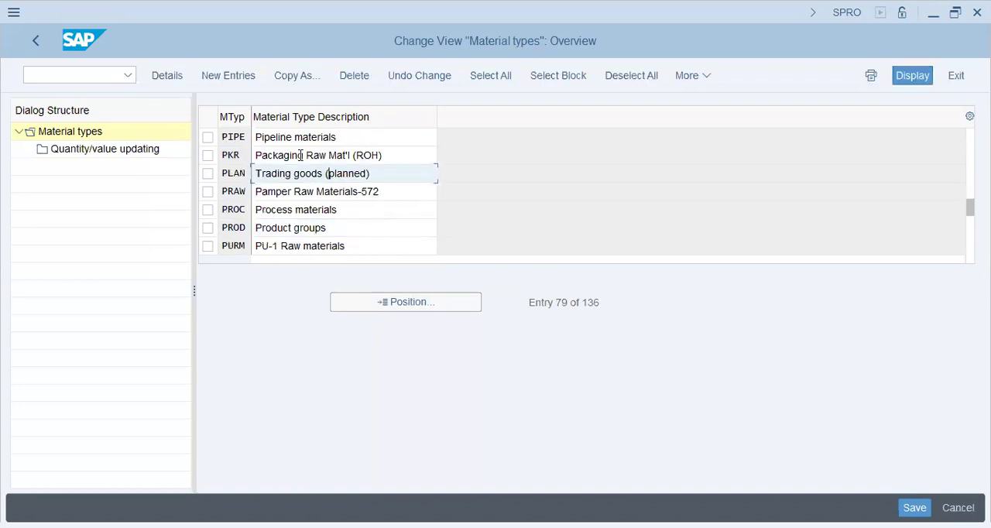
left_click(304, 224)
scroll(303, 224, "down", 2)
left_click(296, 194)
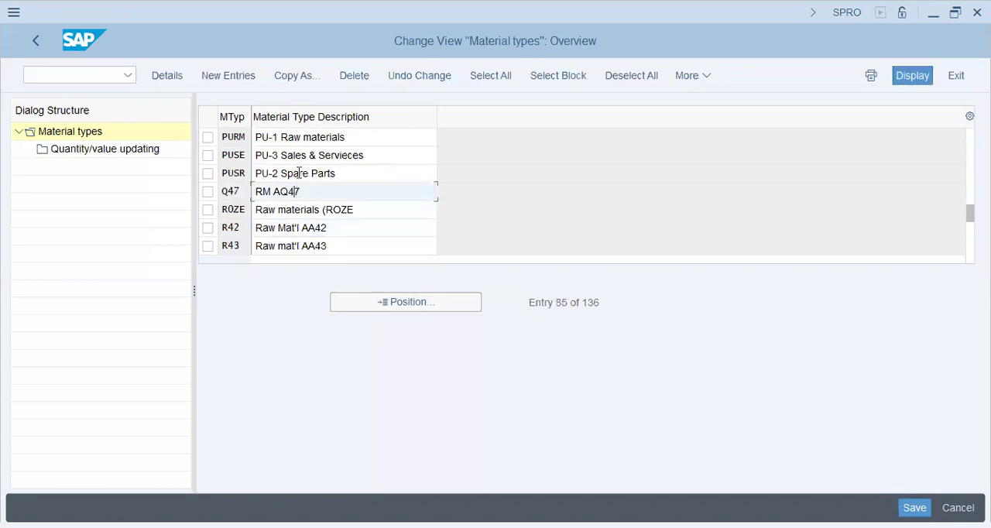
double_click(302, 155)
key("Page_Down")
scroll(302, 157, "down", 2)
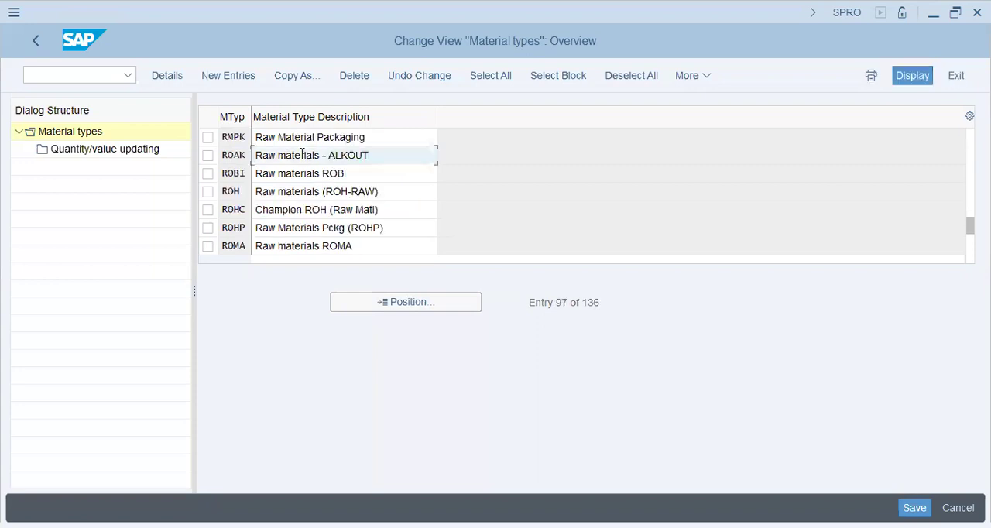
scroll(302, 155, "down", 2)
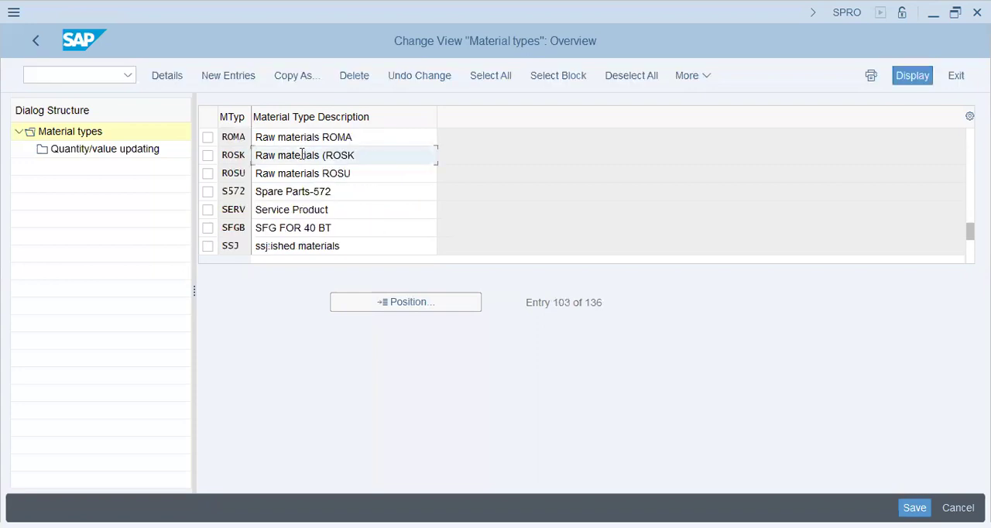
scroll(302, 155, "down", 2)
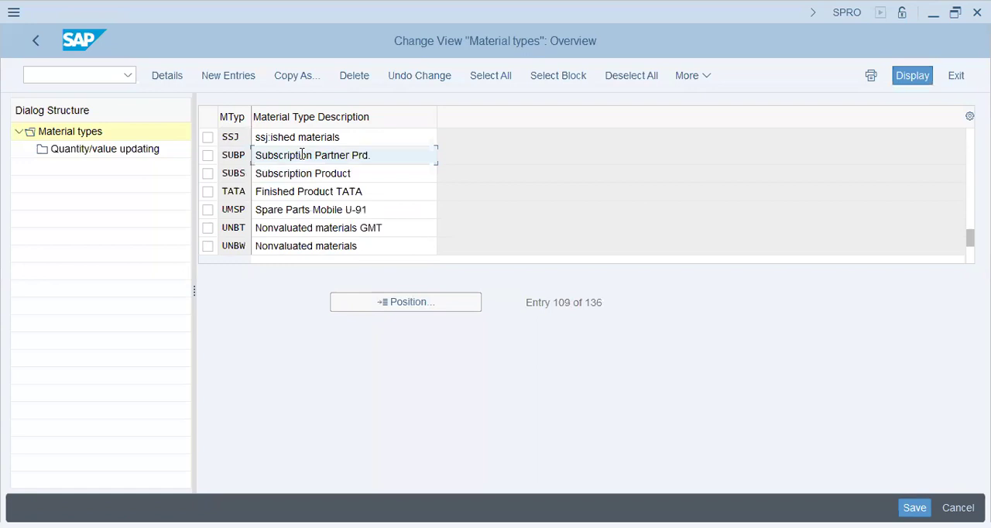
scroll(302, 155, "down", 2)
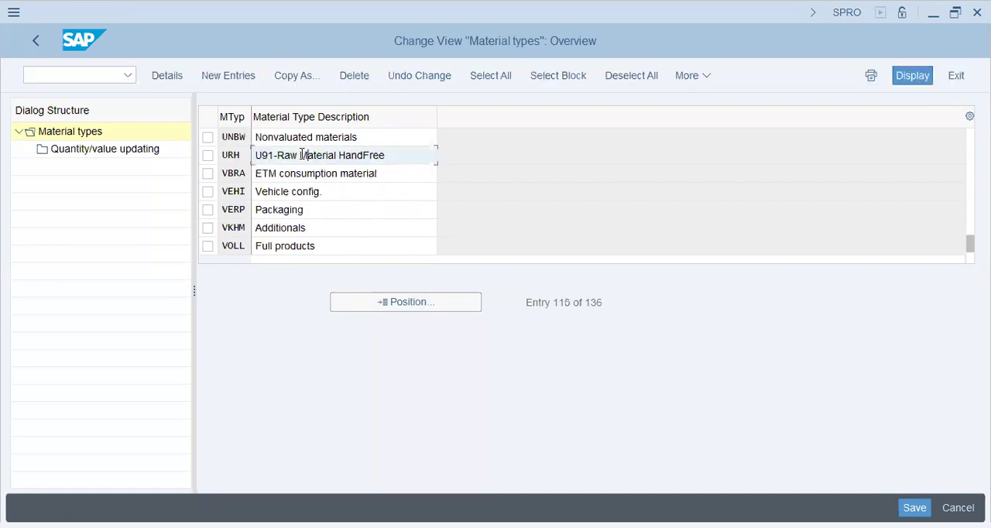
- Select material type UNBW (Nonvaluated materials) and examine its Quantity/value updating settings per valuation area
scroll(302, 157, "up", 2)
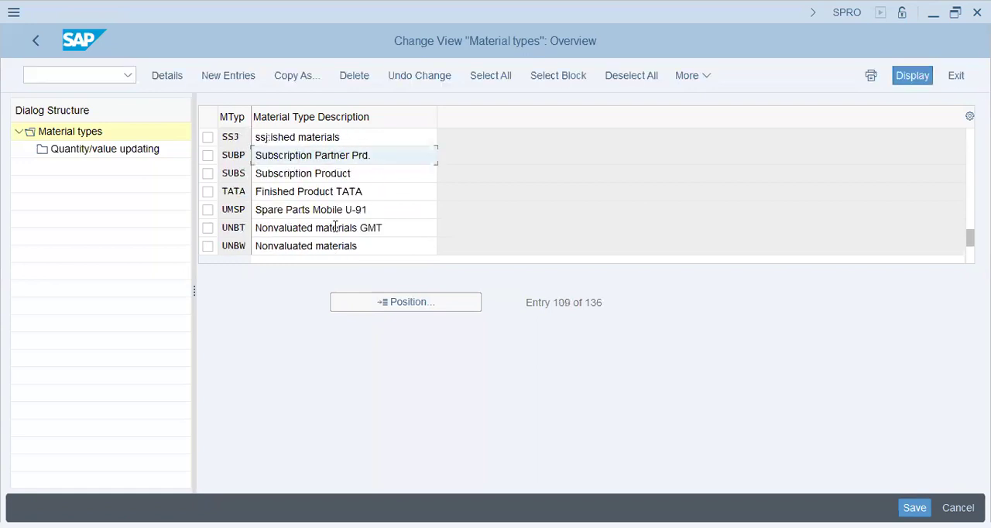
left_click(208, 246)
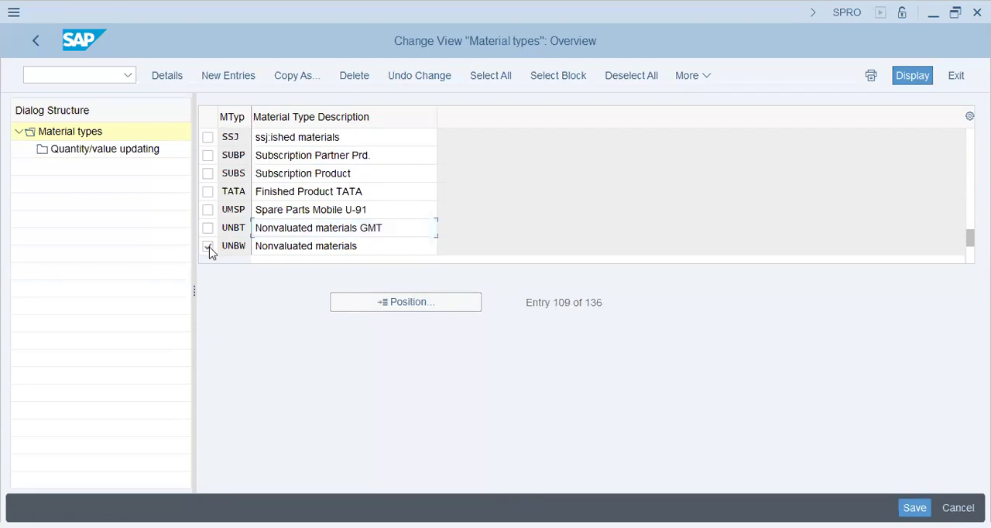
double_click(117, 153)
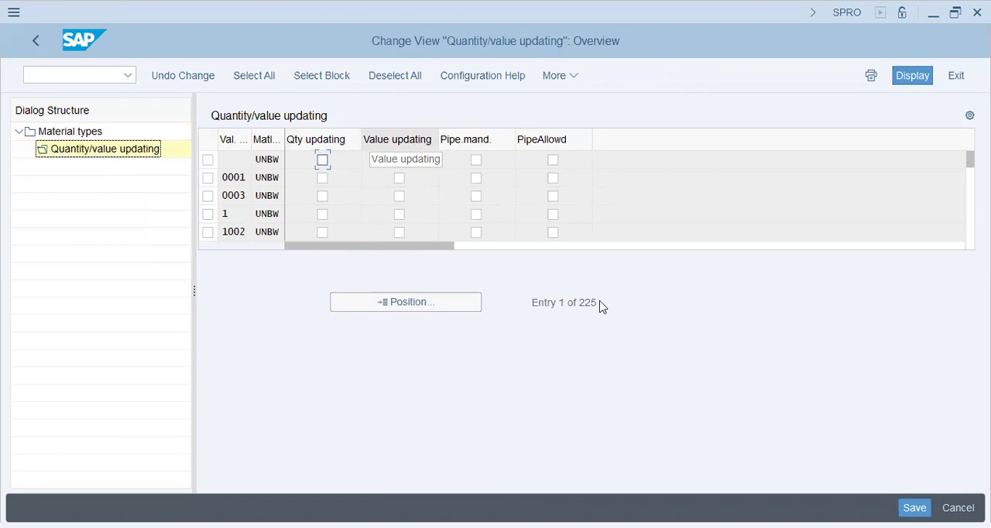
- Switch to the SAP Production Planning #2 presentation in PowerPoint and review the ROH/HALB/FERT valuation note on slide 2
key("alt+Tab")
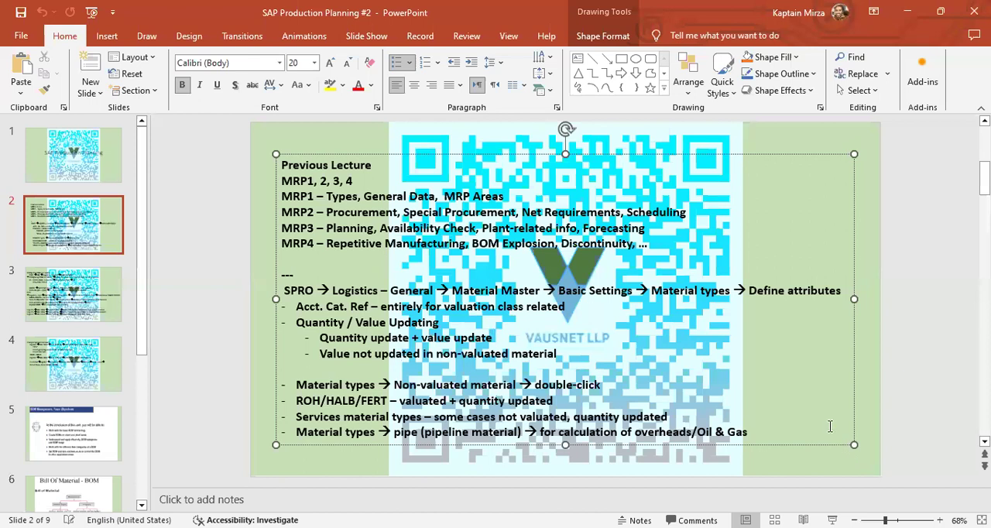
left_click(341, 398)
left_click(374, 405)
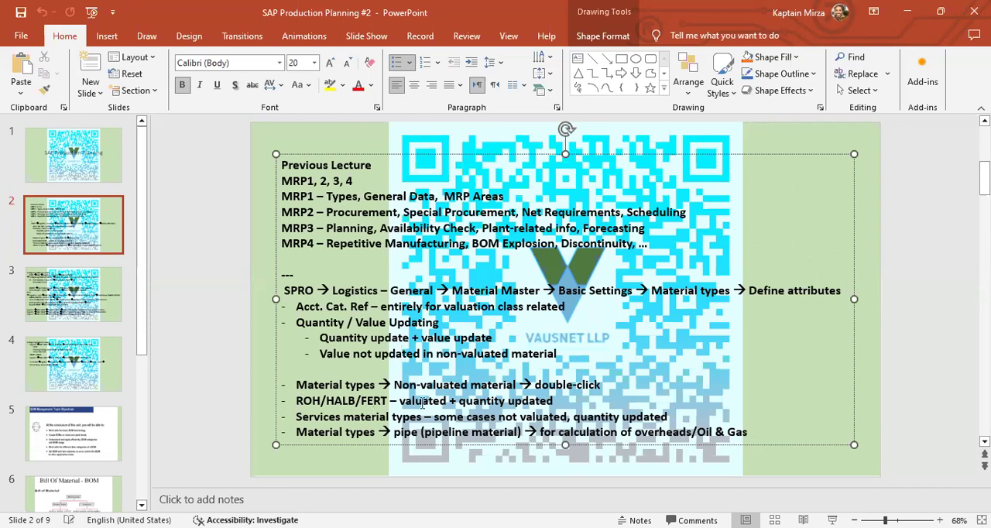
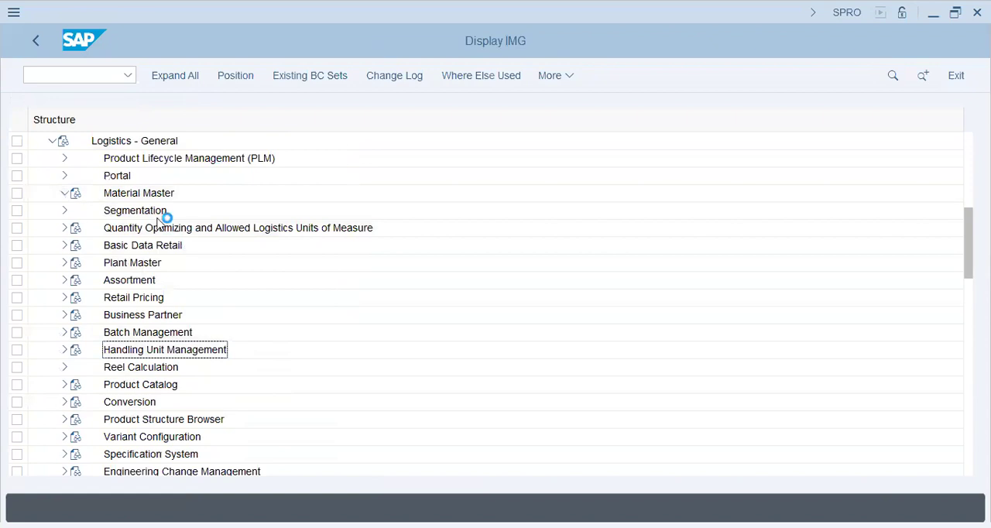
- Expand Material Master and its Configuring the Material Master node in the IMG, checking the path against slide 3 in PowerPoint
left_click(161, 212)
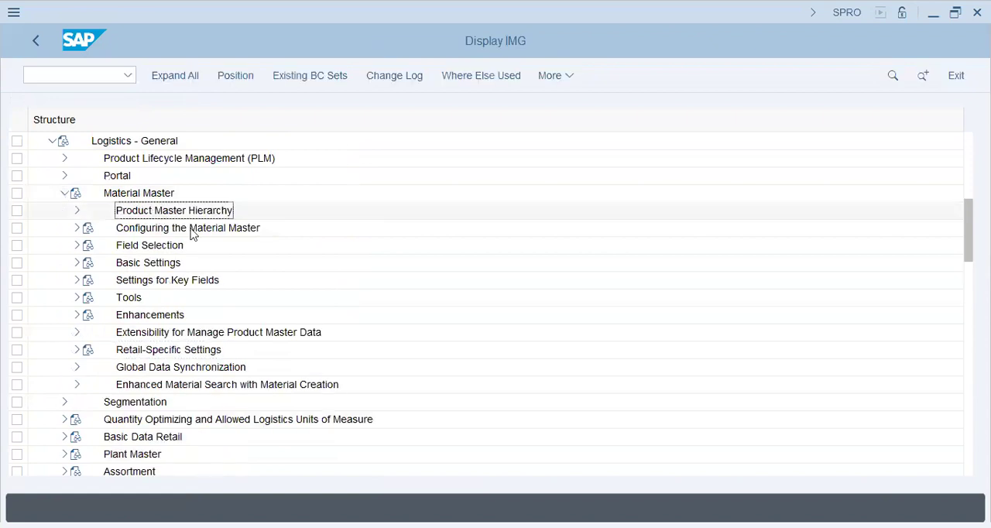
key("alt+Tab")
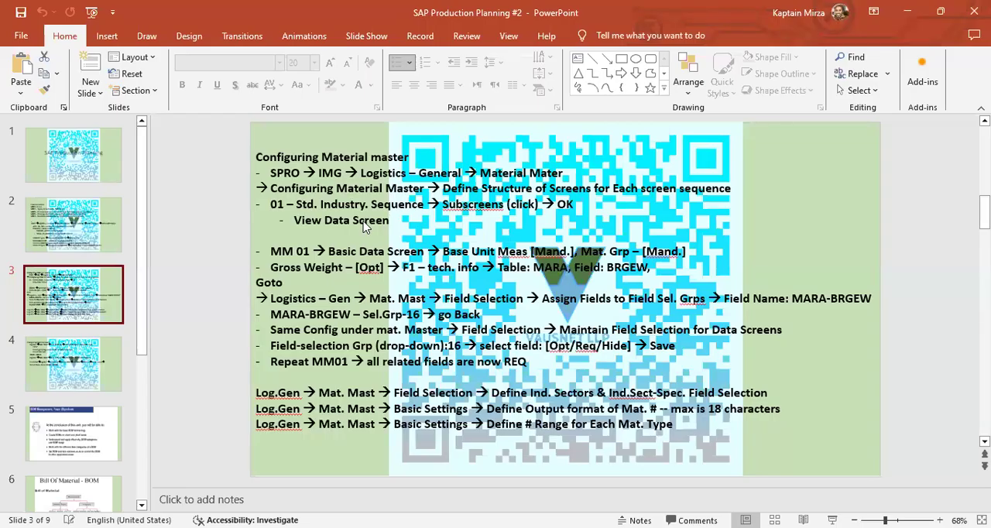
key("alt+Tab")
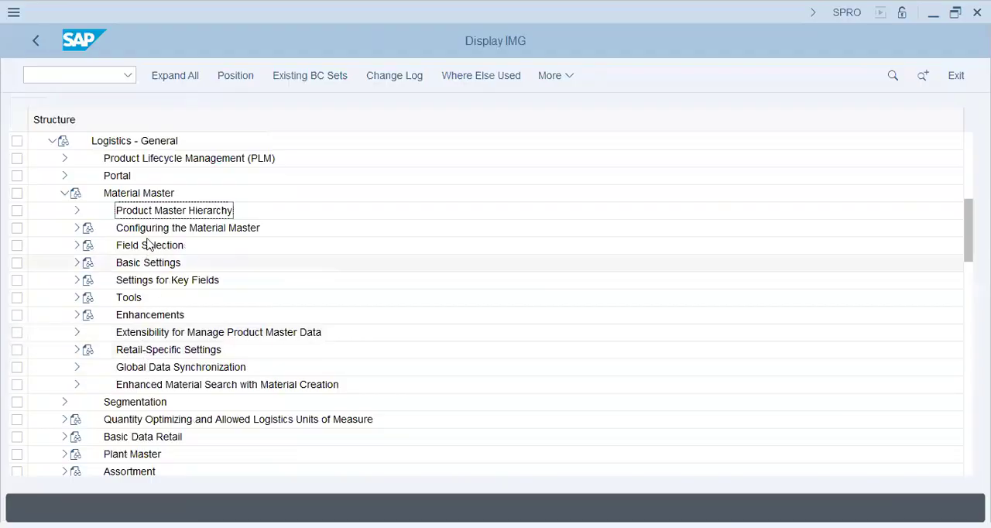
left_click(77, 228)
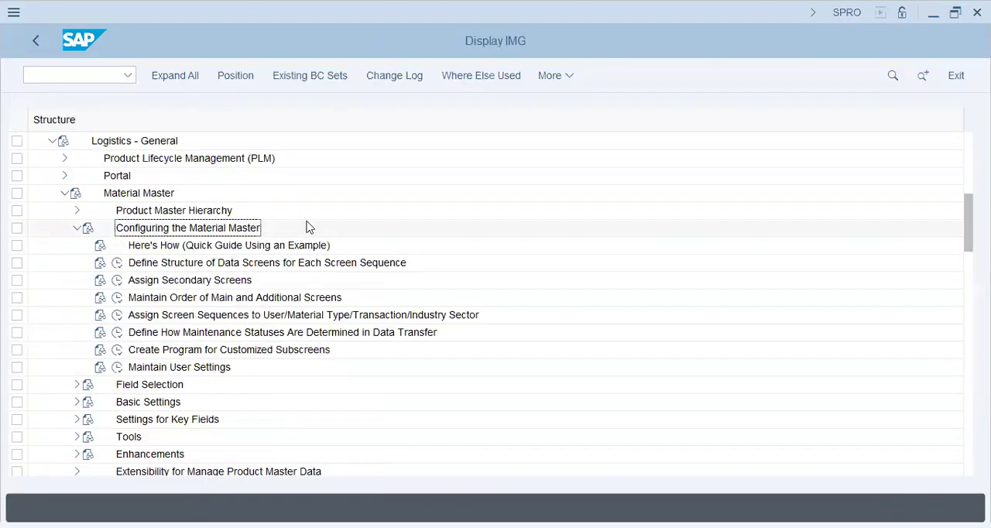
- Execute Define Structure of Data Screens for Each Screen Sequence, consulting the configuration notes on slide 3 in PowerPoint
key("alt+Tab")
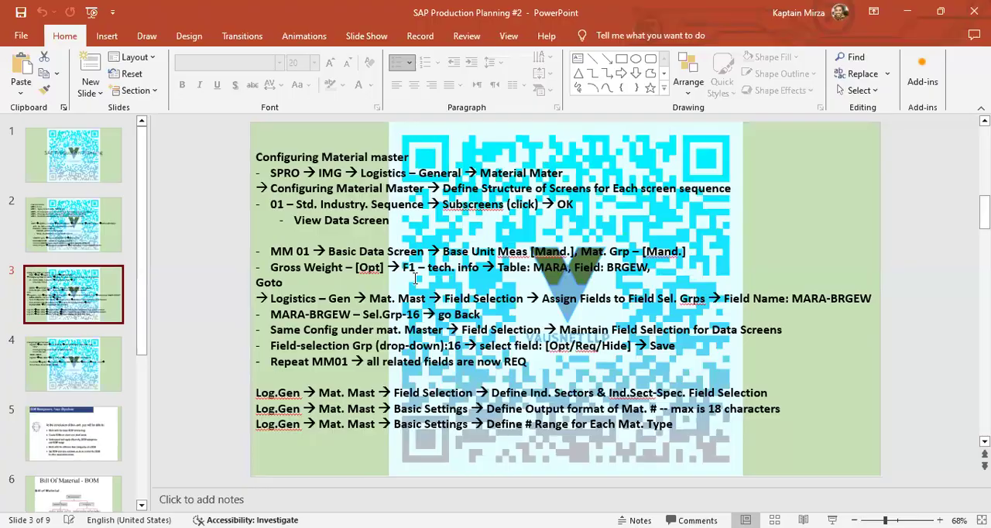
key("alt+Tab")
left_click(188, 264)
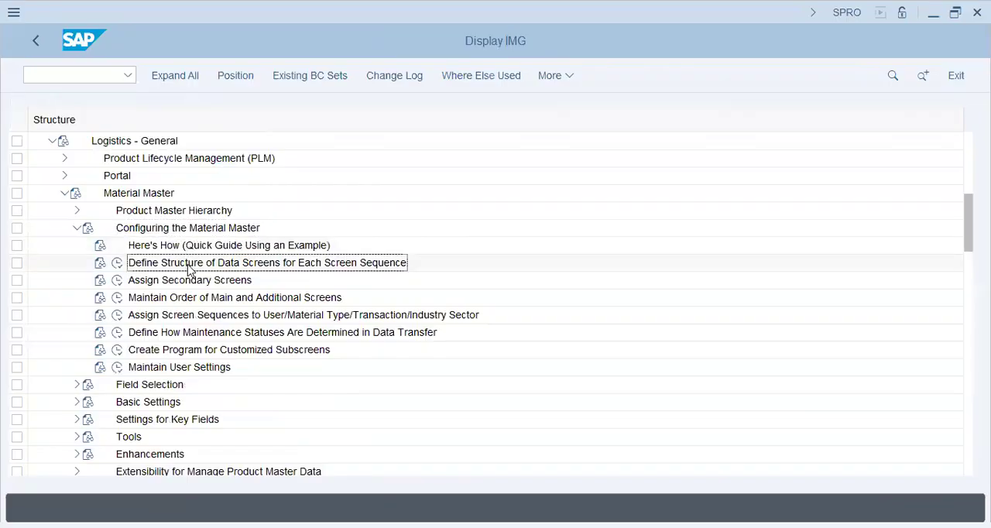
left_click(117, 263)
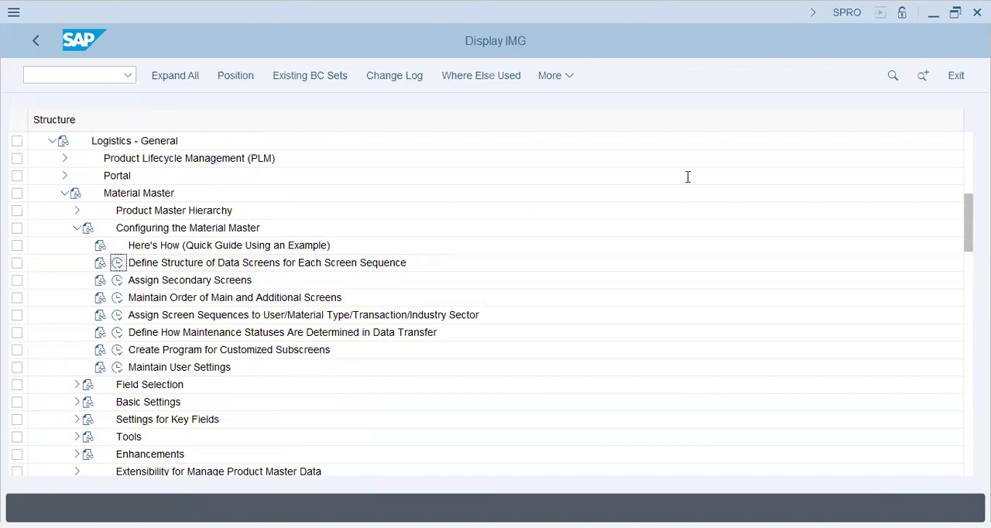
key("alt+Tab")
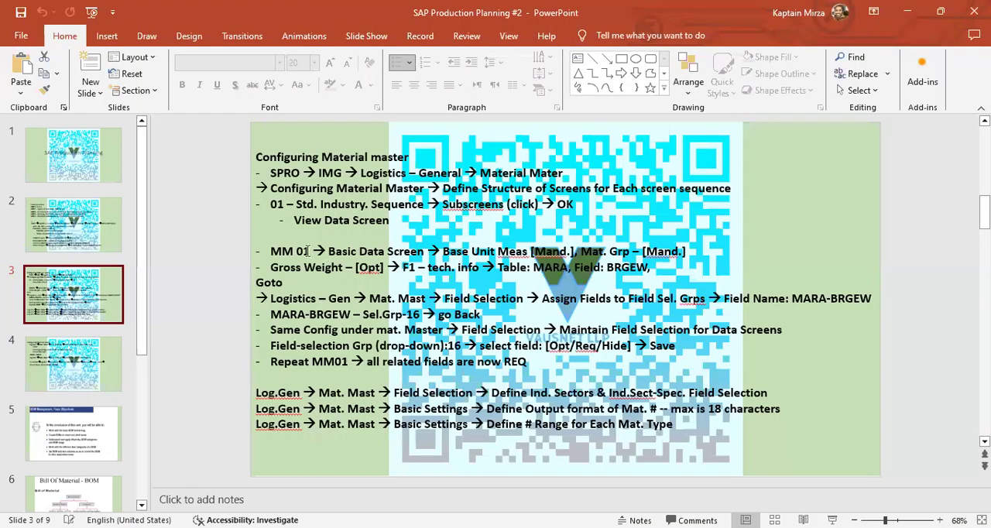
key("alt+Tab")
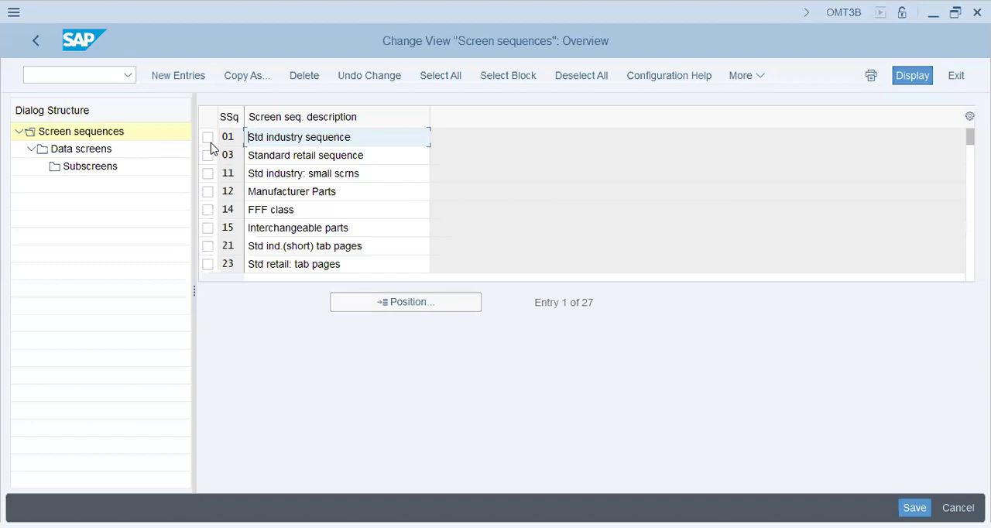
- Select screen sequence 01 (Std industry sequence) and open its Subscreens for data screen 07, following the slide 3 notes
key("alt+Tab")
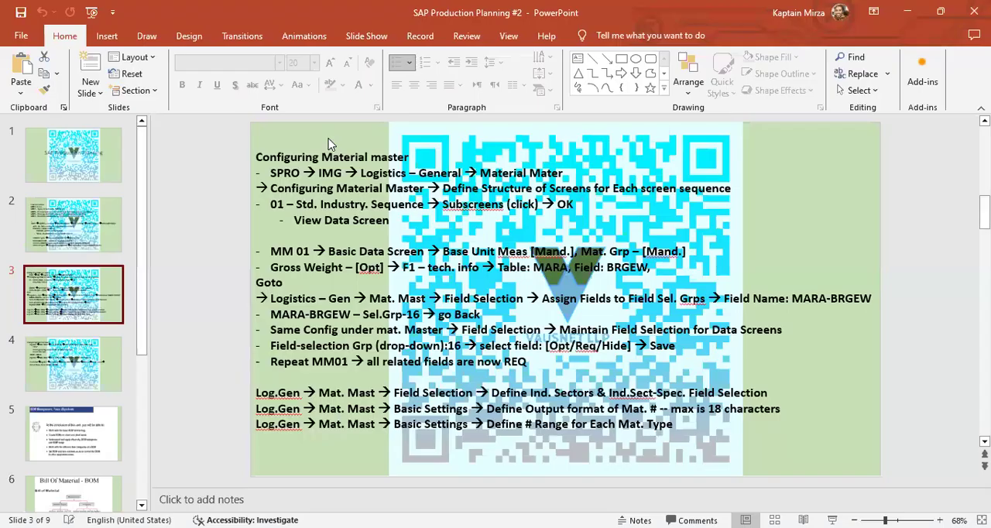
key("alt+Tab")
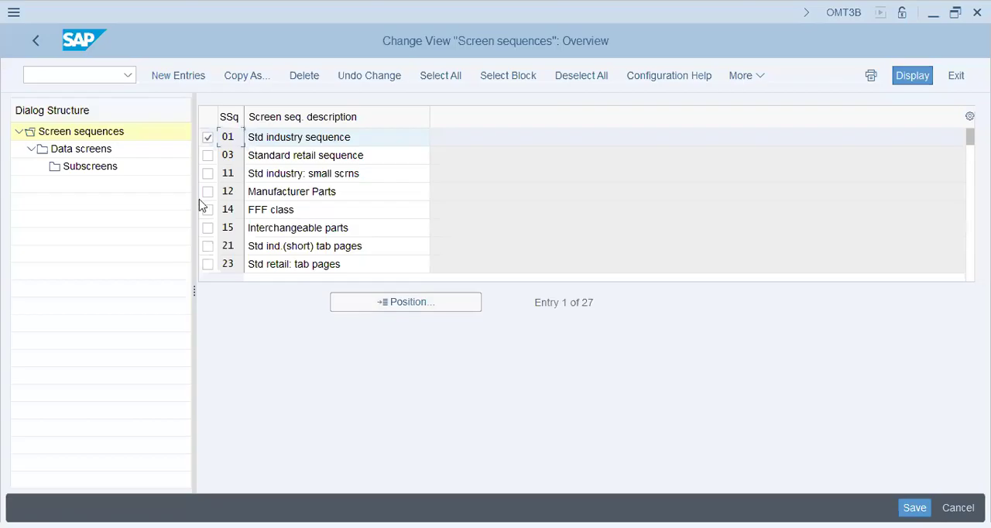
double_click(101, 168)
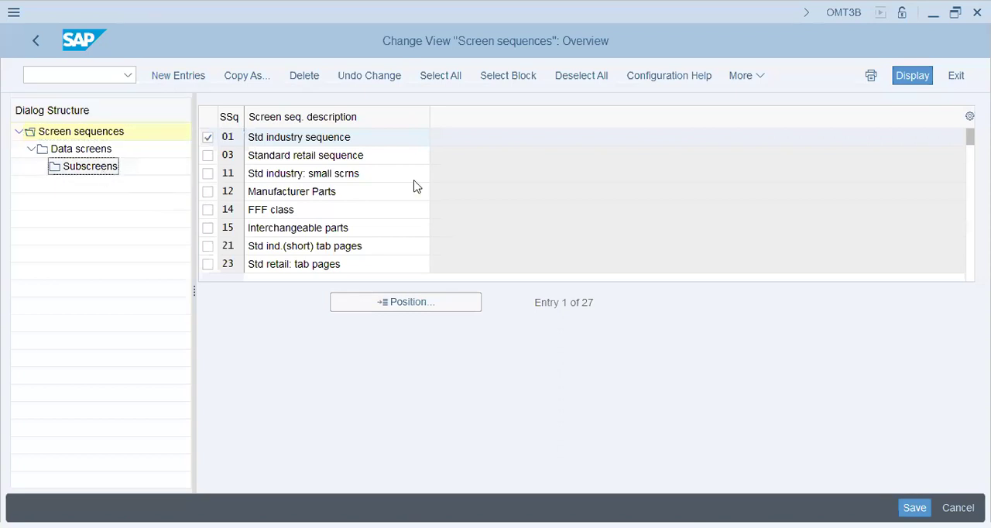
left_click(218, 384)
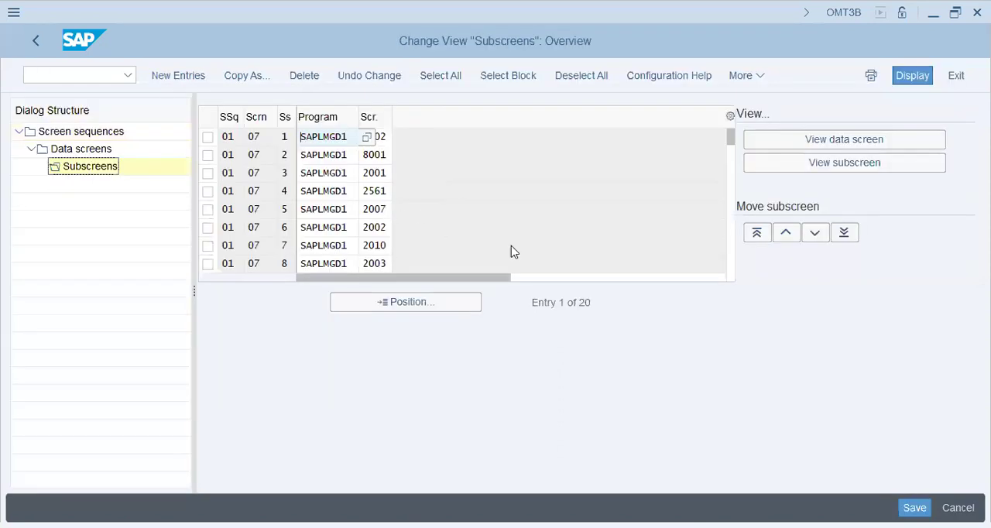
- Simulate the data screen and examine its description, general data, dimensions, other data and environment fields
left_click(836, 147)
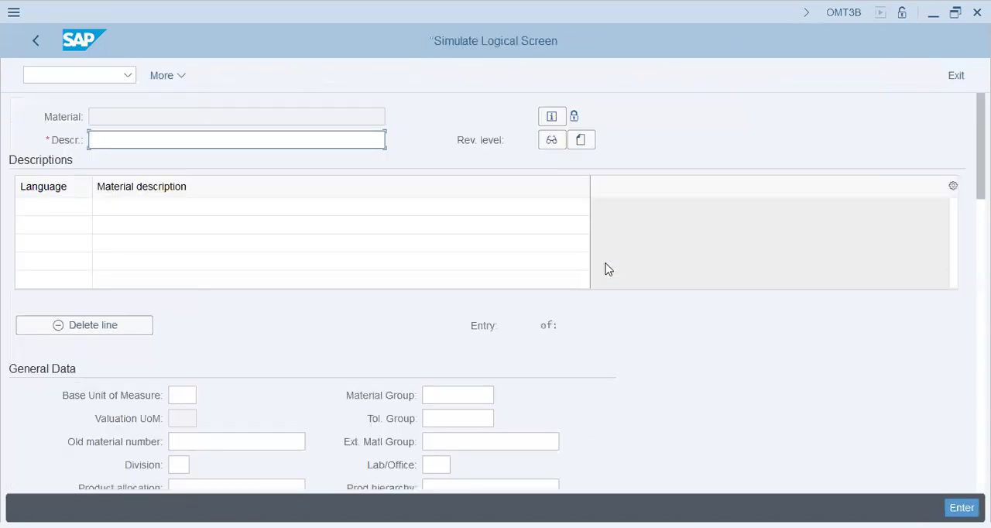
left_click(208, 200)
left_click(200, 147)
left_click(195, 116)
left_click(201, 143)
left_click(60, 206)
left_click(66, 227)
left_click(67, 243)
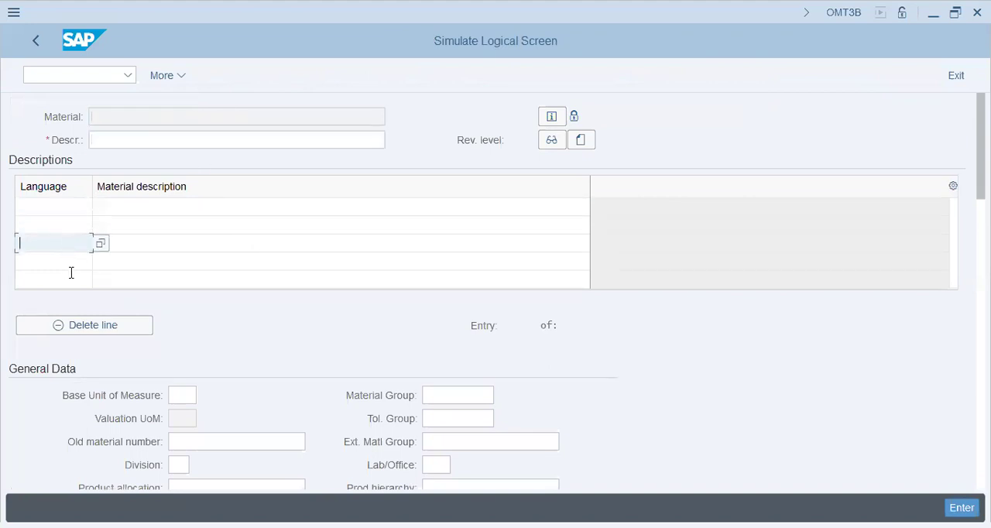
left_click(71, 263)
left_click(191, 393)
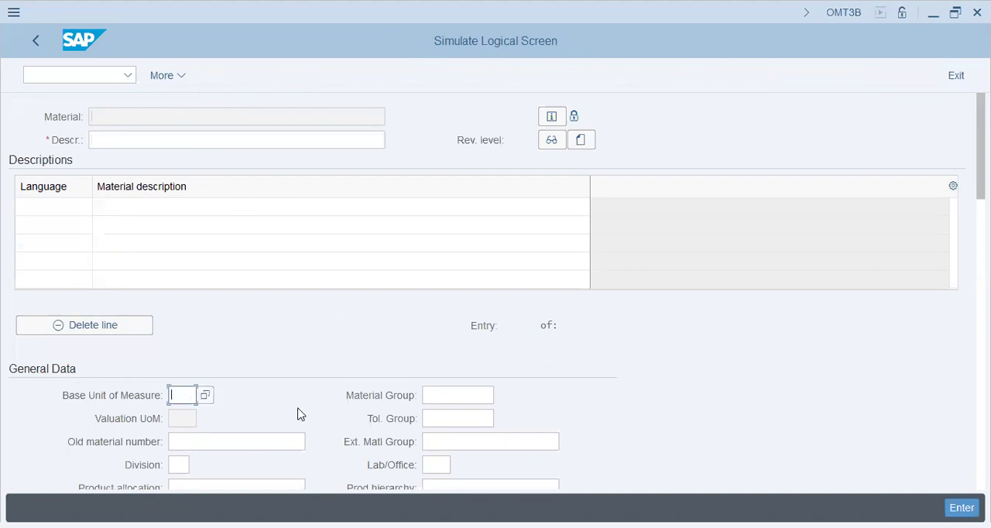
scroll(577, 349, "down", 3)
left_click(237, 289)
scroll(168, 348, "down", 4)
scroll(169, 346, "down", 8)
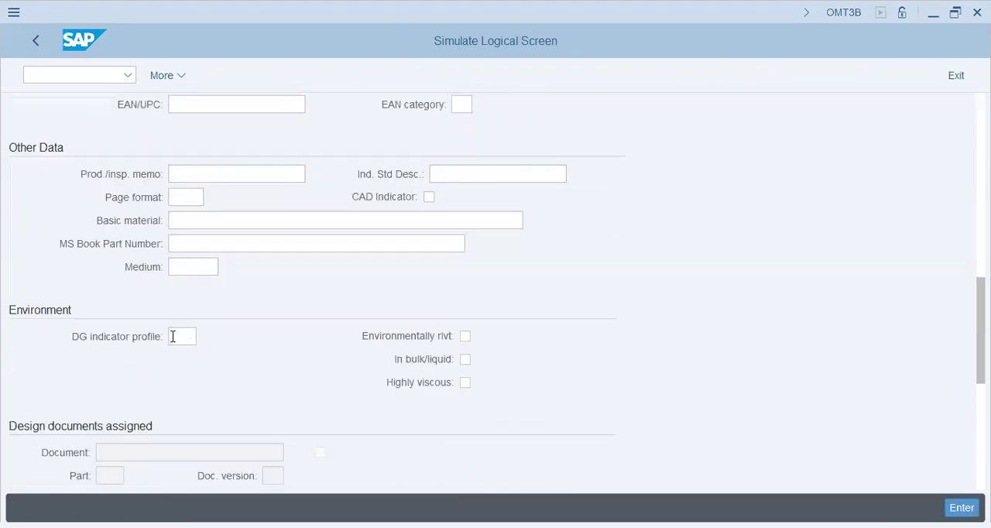
scroll(170, 336, "up", 13)
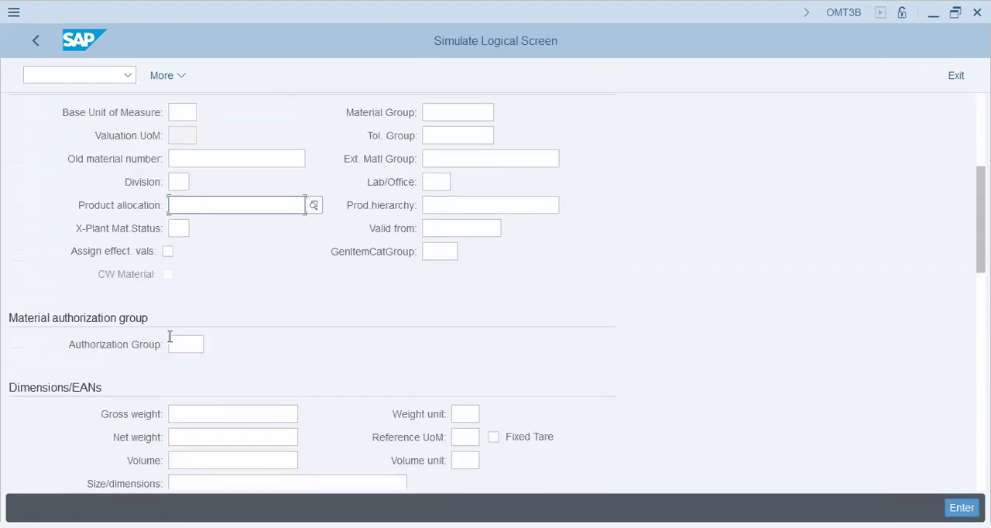
scroll(172, 338, "up", 3)
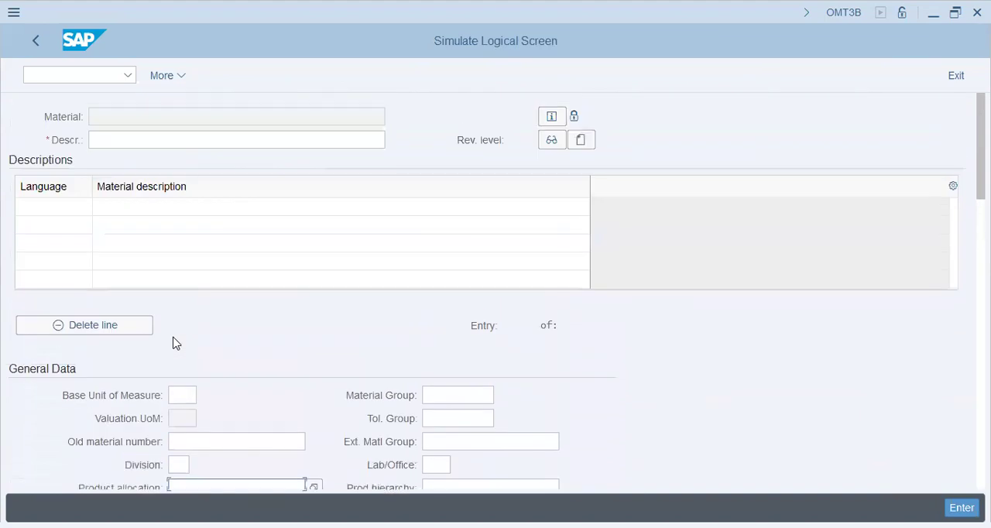
left_click(473, 223)
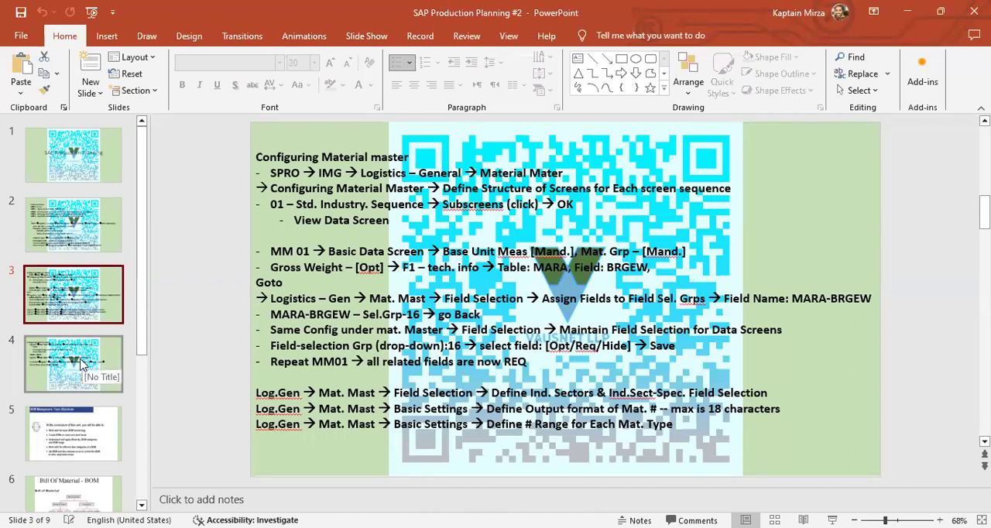
- Check the Field Selection note on slide 3 in PowerPoint, and leave the SAP screen simulation and Subscreens view
left_click(377, 393)
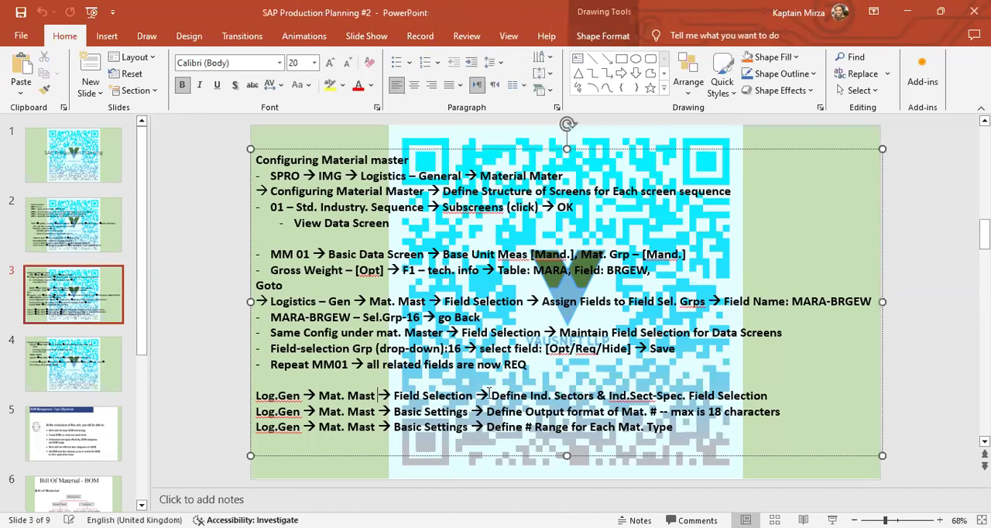
left_click(715, 397)
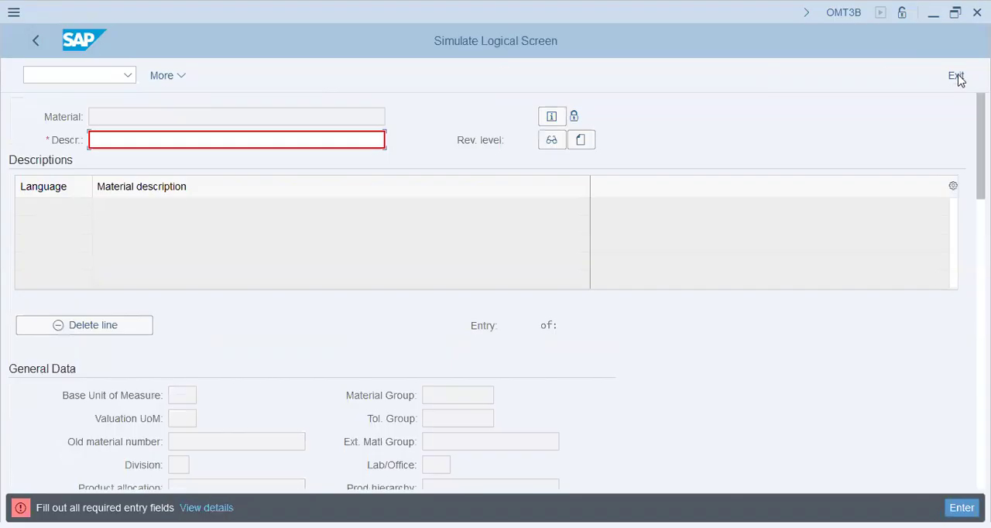
left_click(958, 76)
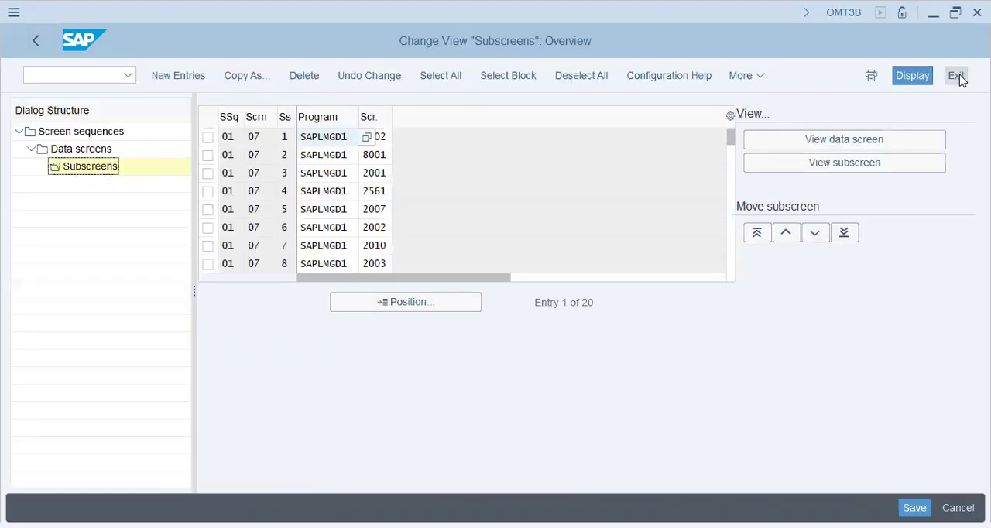
left_click(958, 76)
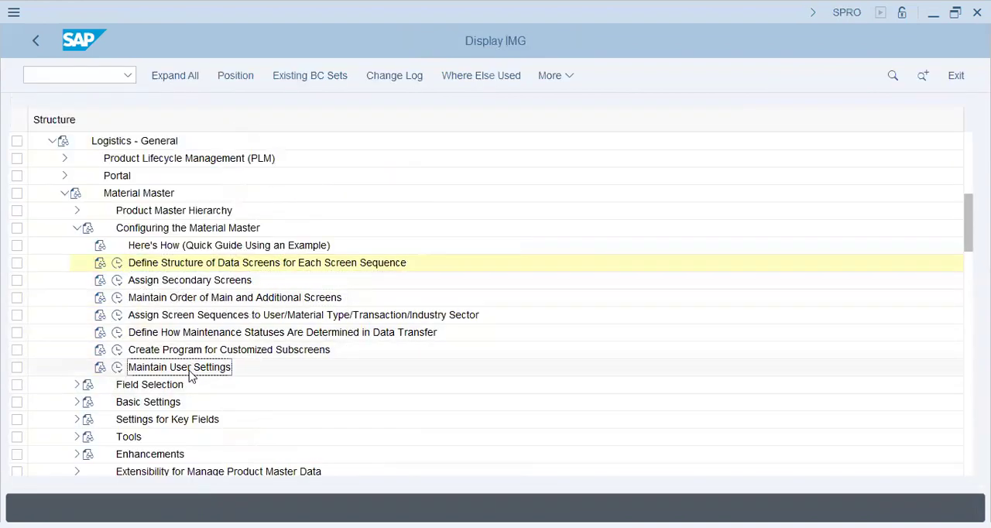
- Expand Field Selection under Material Master and execute Define Industry Sectors and Industry-Sector-Specific Field Selection, following the slide 3 notes
key("alt+Tab")
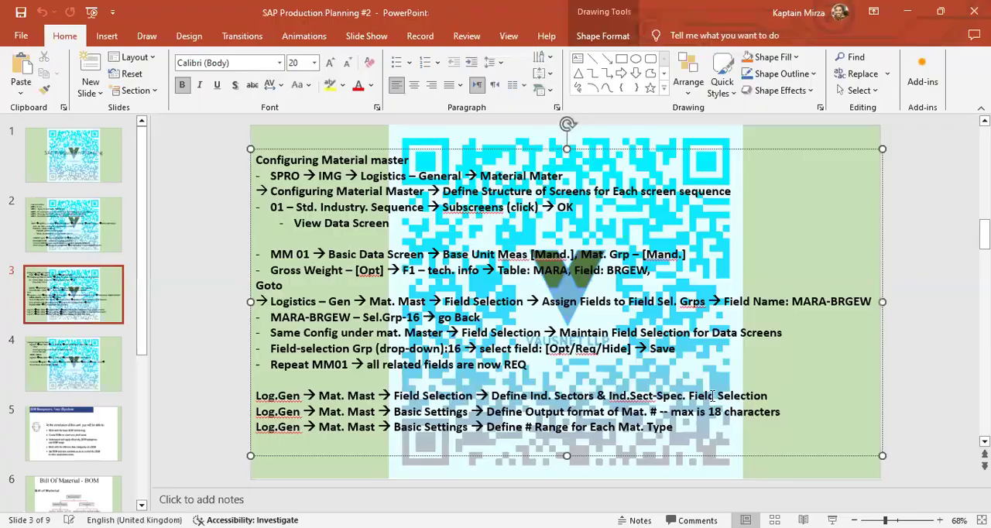
key("alt+Tab")
left_click(78, 383)
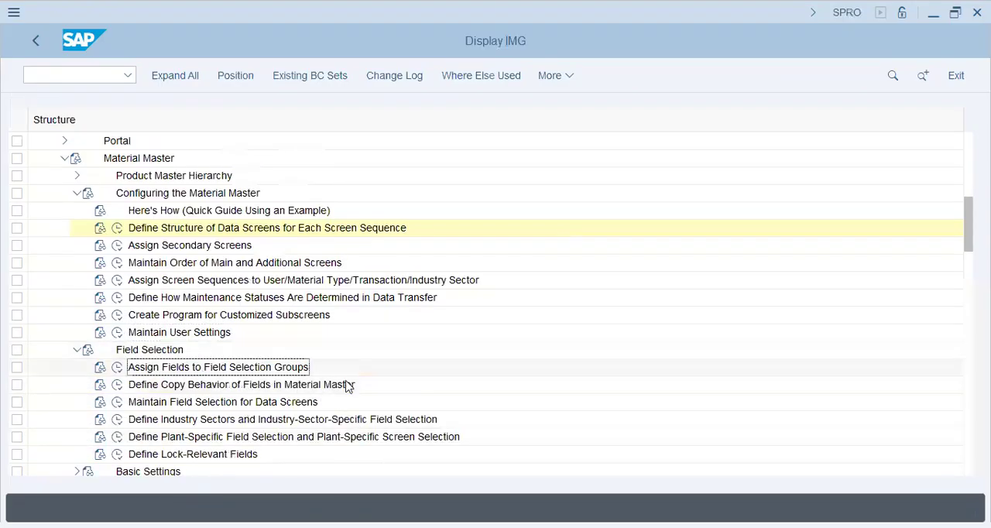
key("alt+Tab")
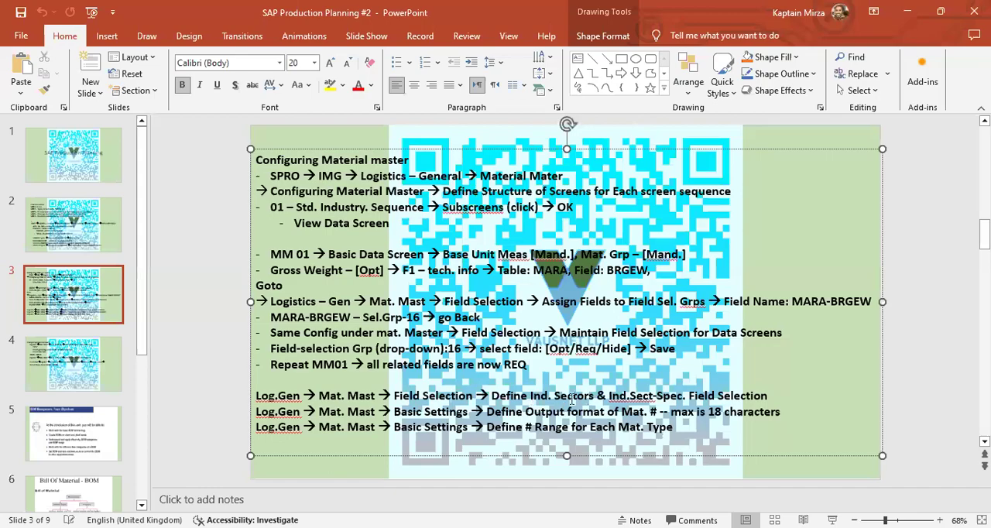
key("alt+Tab")
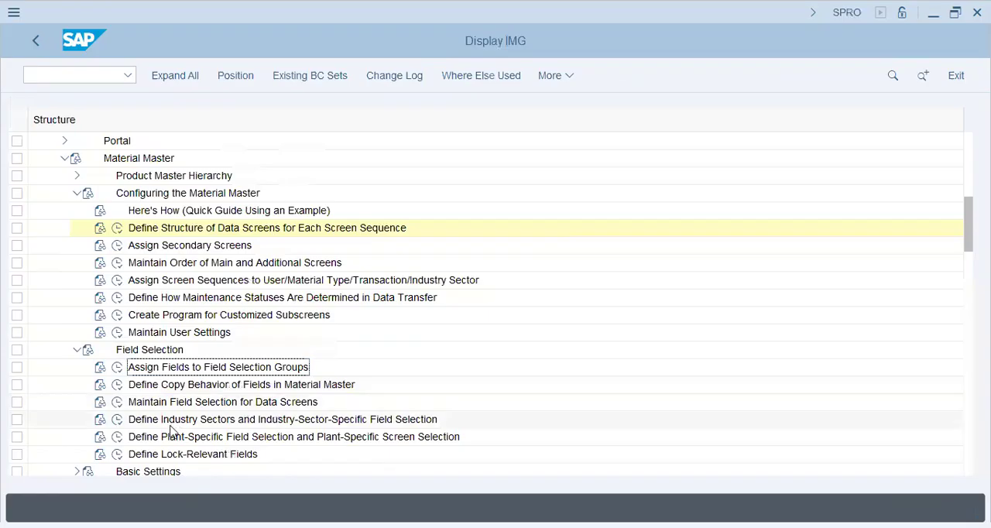
left_click(118, 420)
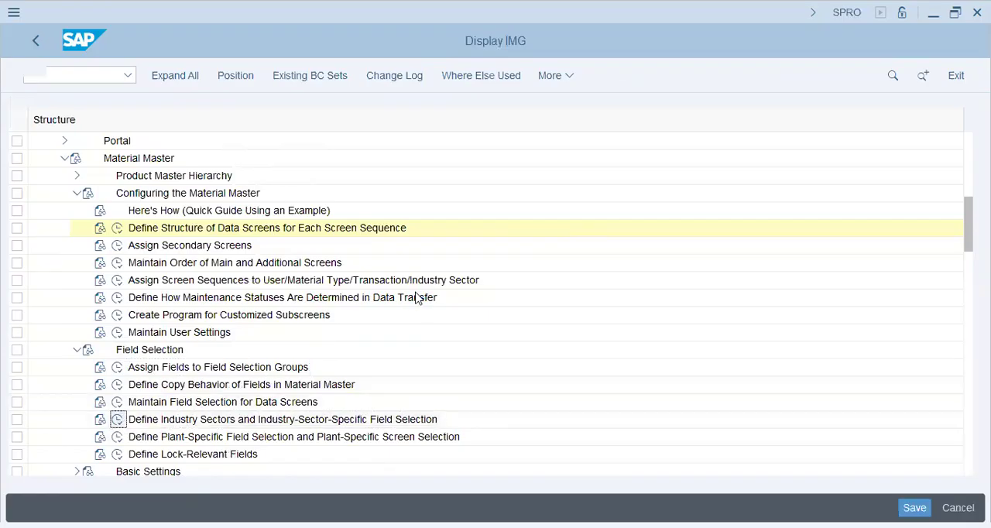
left_click(253, 198)
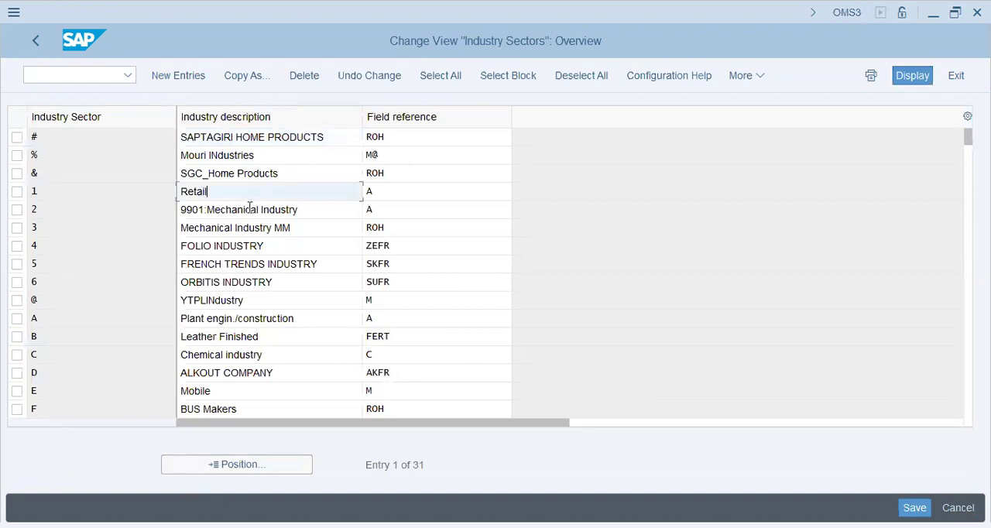
- Open transaction MM01 in a new session, check its Industry Sector field, and return to the Industry Sectors overview
left_click(85, 82)
type("/o mm01")
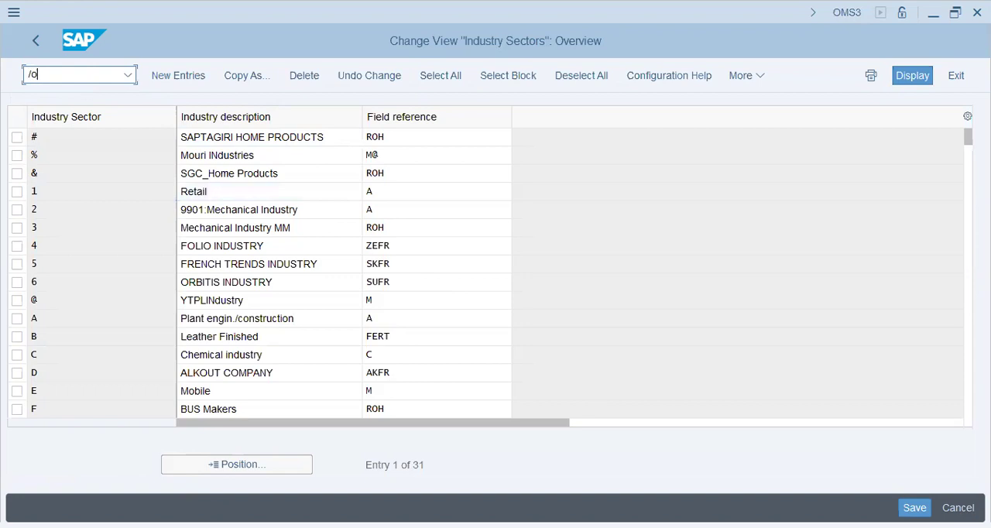
key("Return")
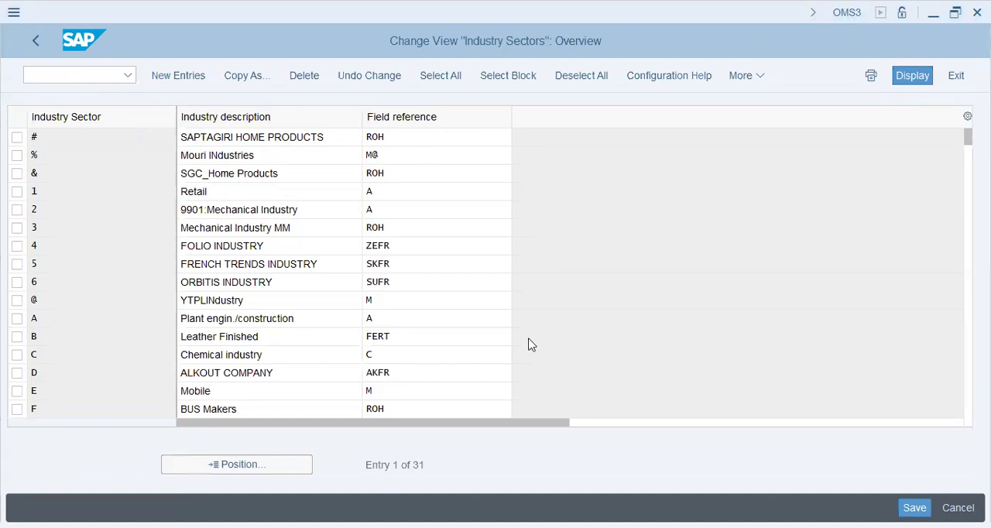
key("alt+Tab")
key("alt+Tab")
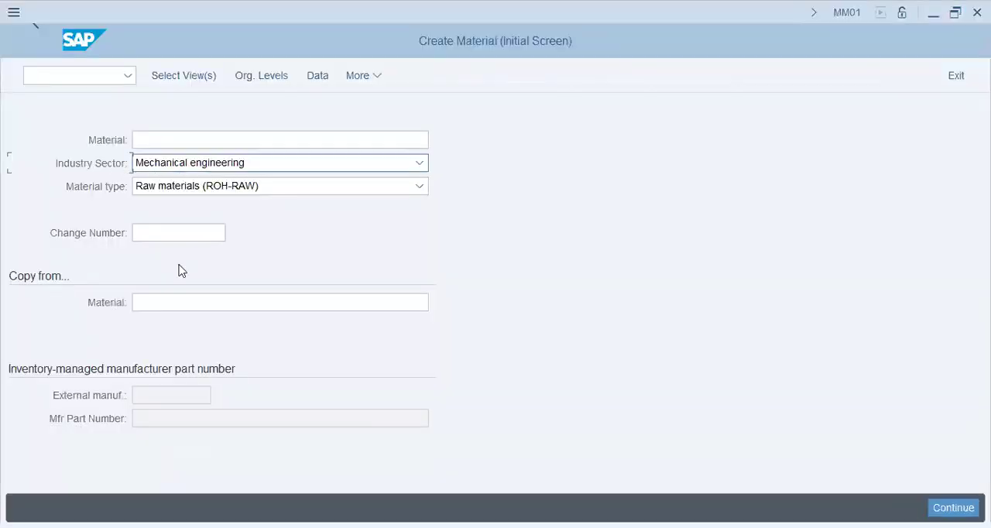
key("alt+Tab")
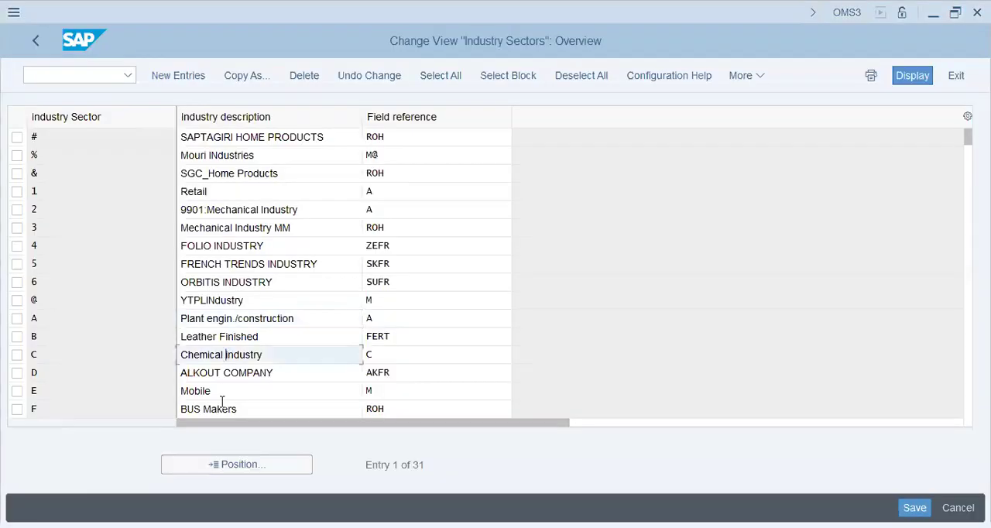
- Create a new industry sector entry with key c and the description Cement industry
key("F5")
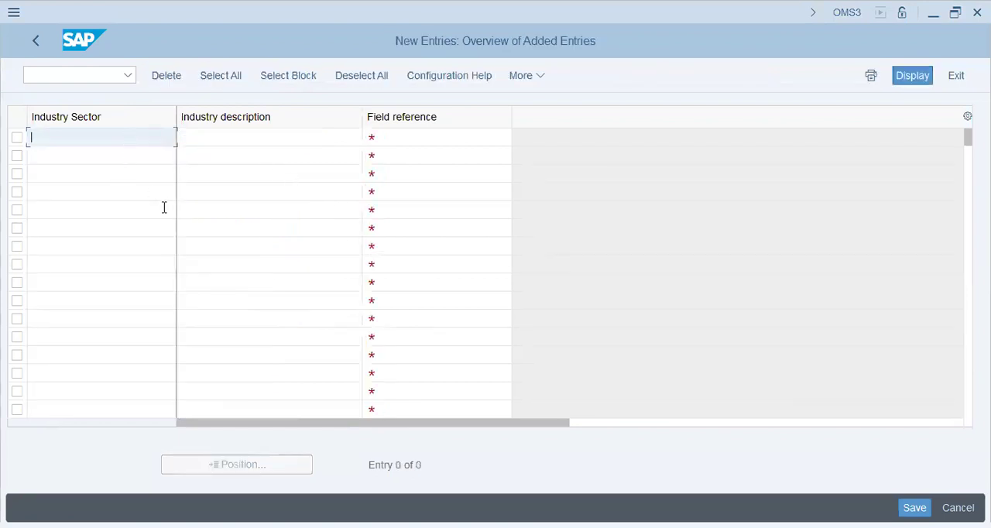
type("c")
key("Tab")
type("Cement")
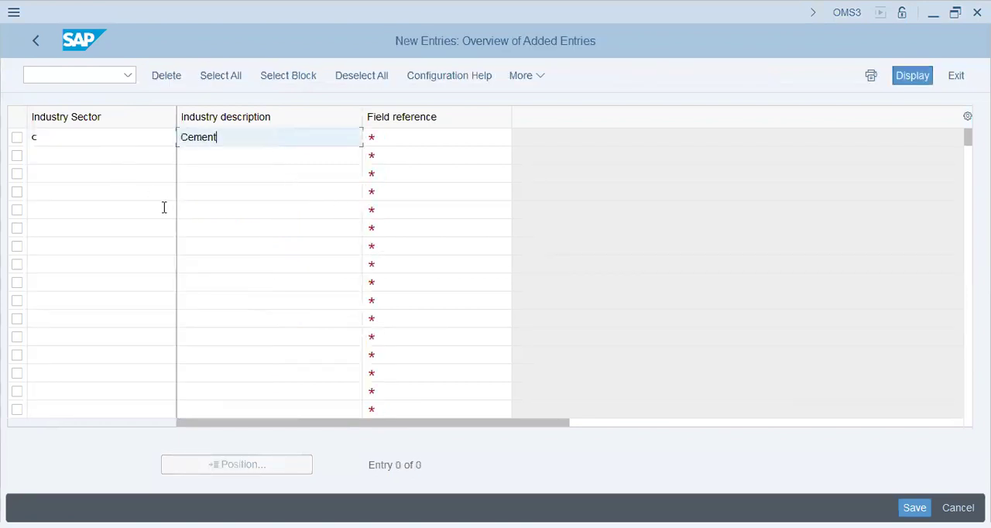
type(" industr")
key("Tab")
key("shift+Tab")
type("7")
key("Tab")
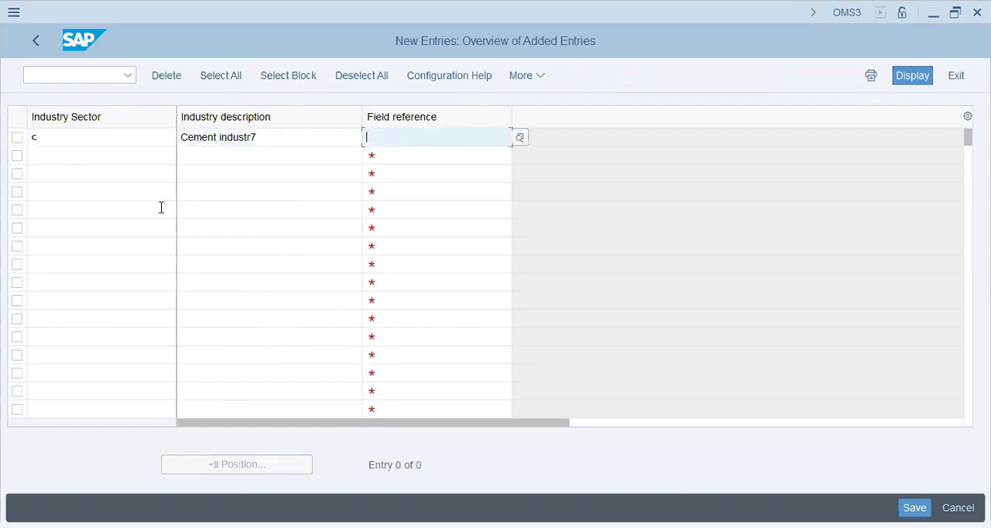
key("shift+Tab")
key("BackSpace")
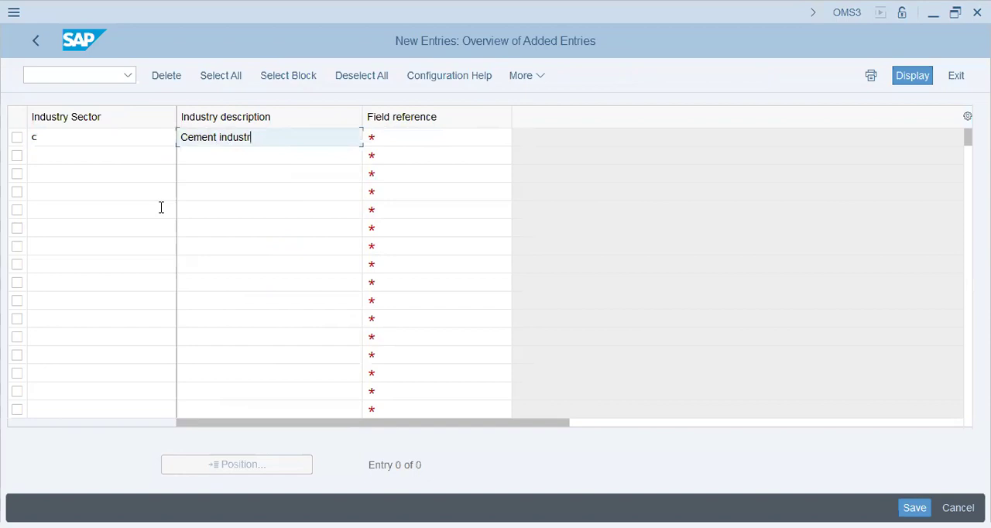
type("y")
key("Tab")
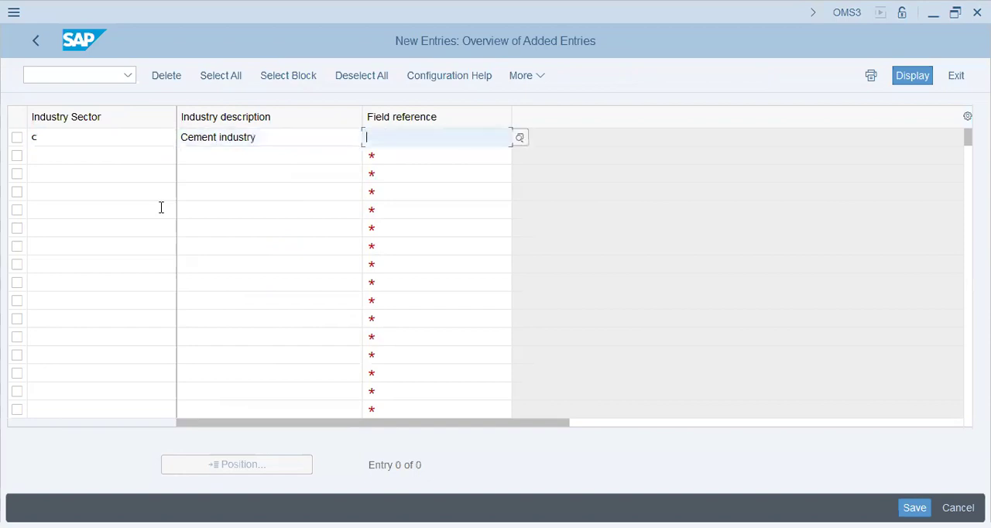
left_click(270, 137)
left_click(210, 155)
left_click(120, 154)
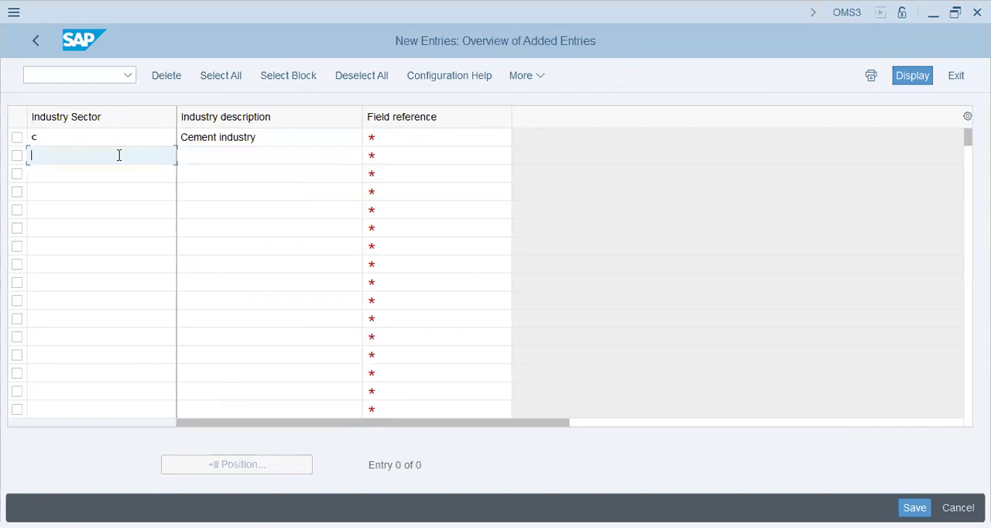
left_click(237, 137)
left_click_drag(256, 137, 179, 137)
left_click(294, 139)
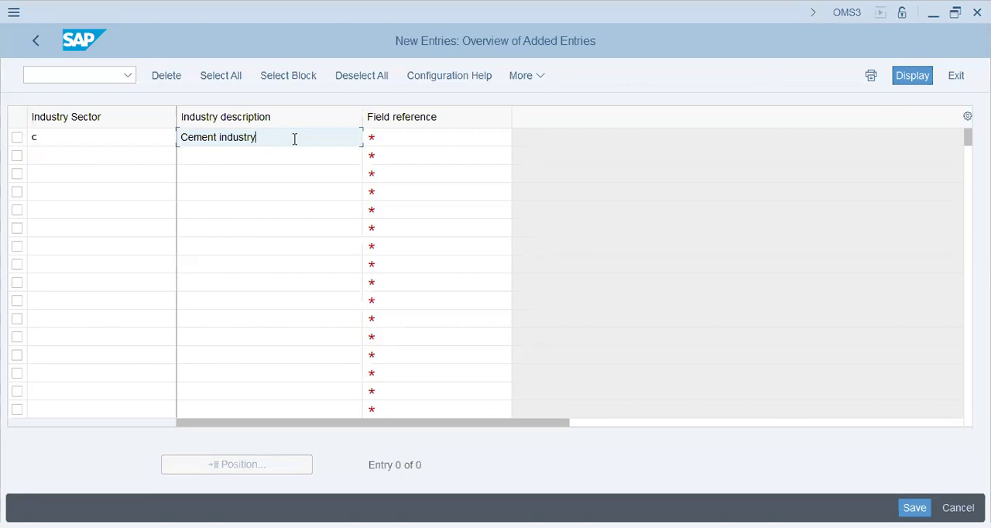
key("ctrl+a")
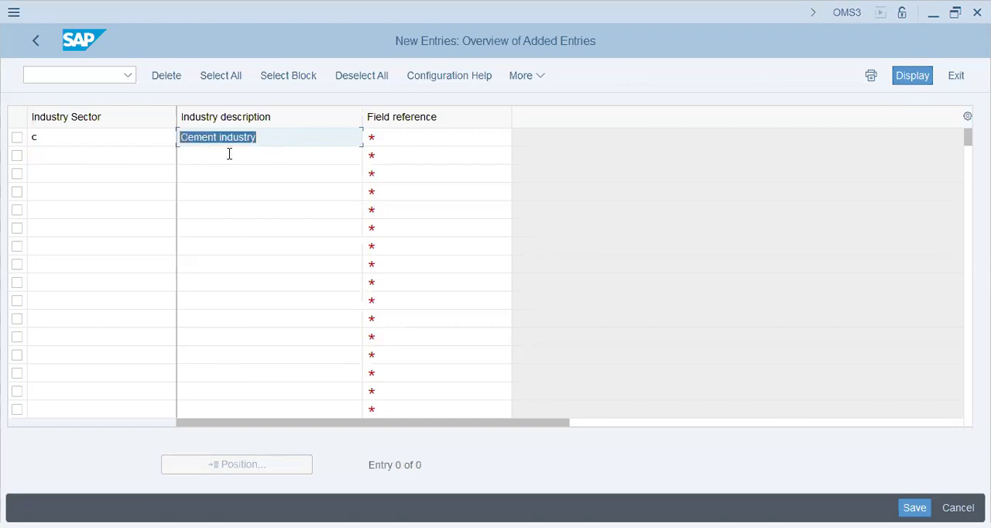
left_click(228, 154)
left_click(230, 173)
left_click(232, 191)
left_click(230, 223)
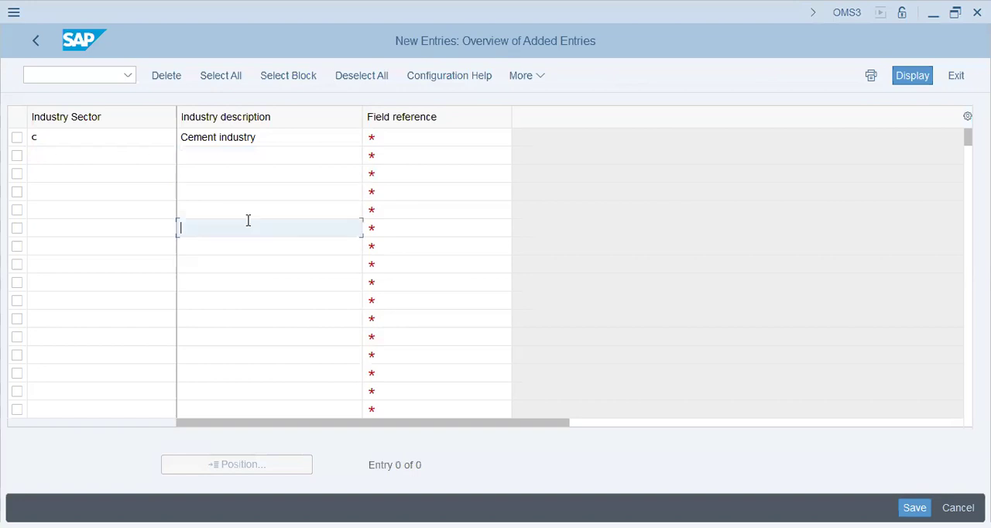
- Choose ROH as the Cement industry entry's field reference, checking the slide 3 notes, and validate the row
left_click(502, 139)
left_click(519, 139)
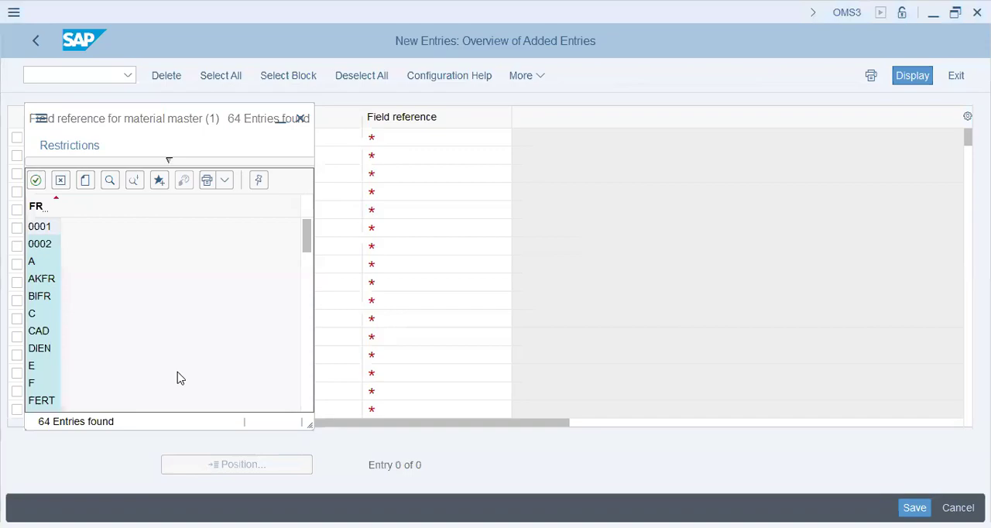
key("alt+Tab")
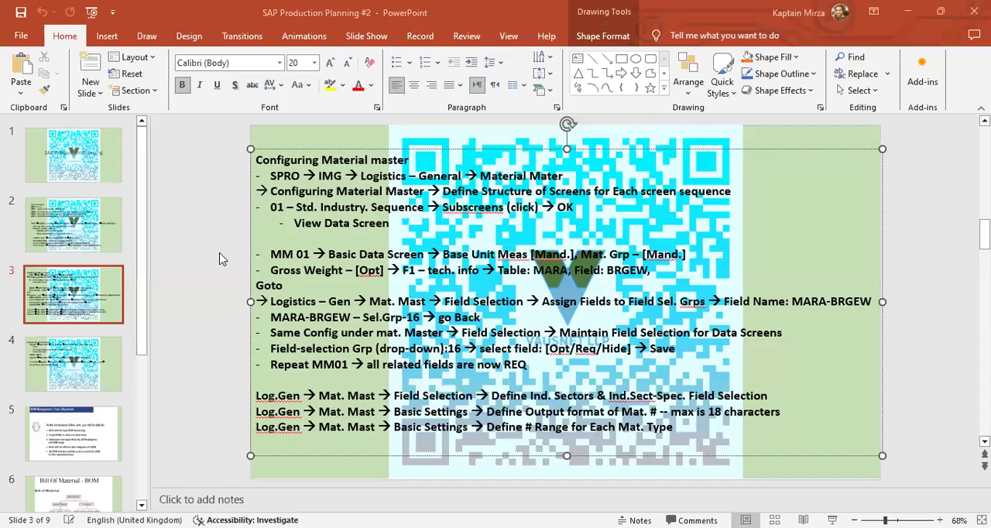
key("alt+Tab")
scroll(44, 356, "down", 2)
scroll(45, 348, "up", 2)
left_click(47, 349)
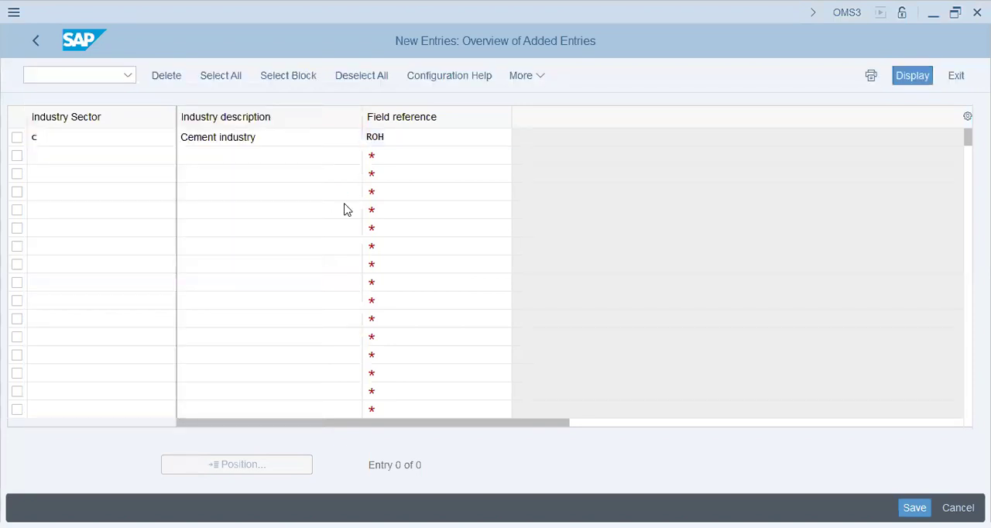
key("Return")
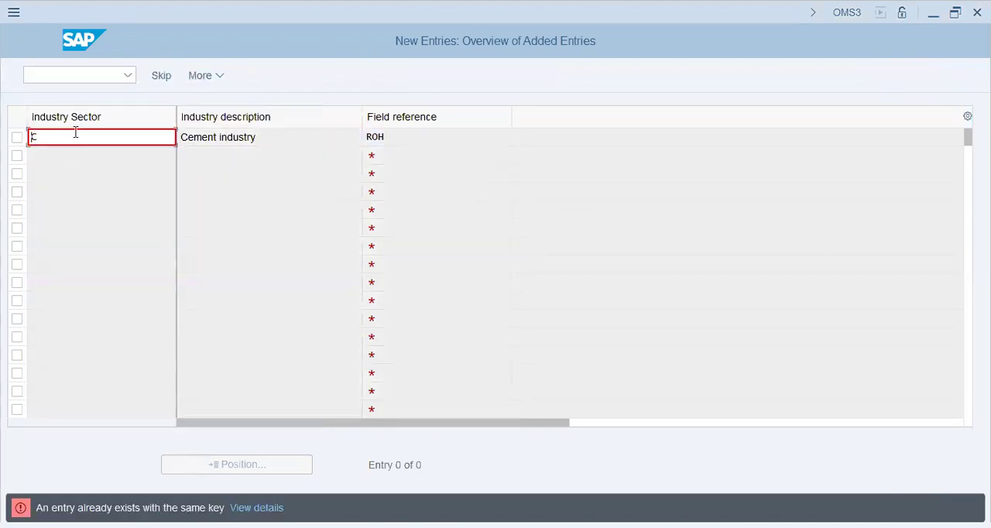
- Set the Cement industry's sector key to 9 and save the entry under the proposed customizing request
left_click(75, 136)
key("BackSpace")
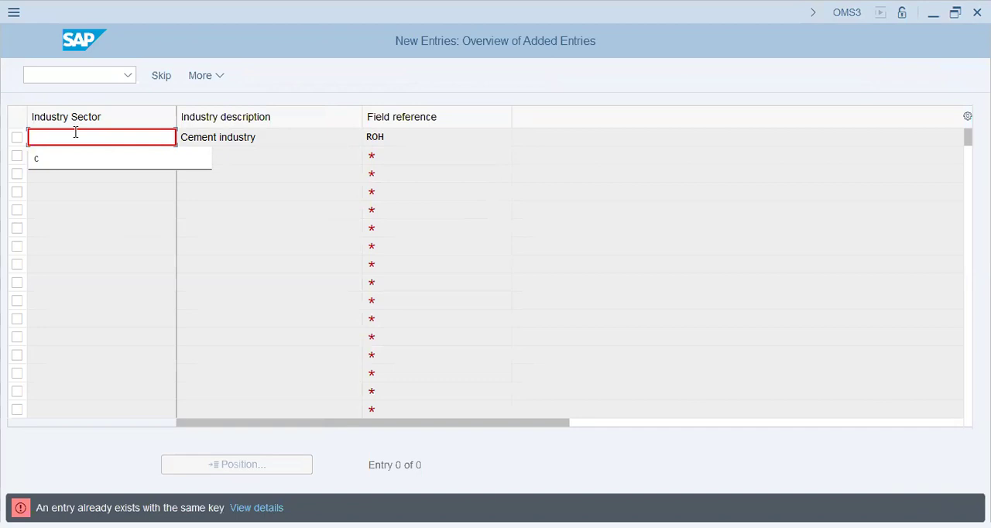
type("9")
key("Return")
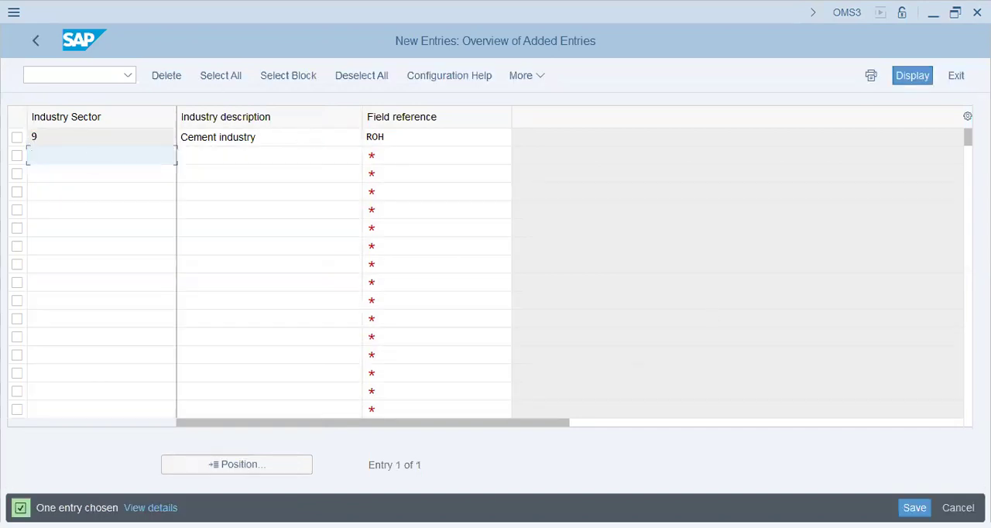
left_click(309, 307)
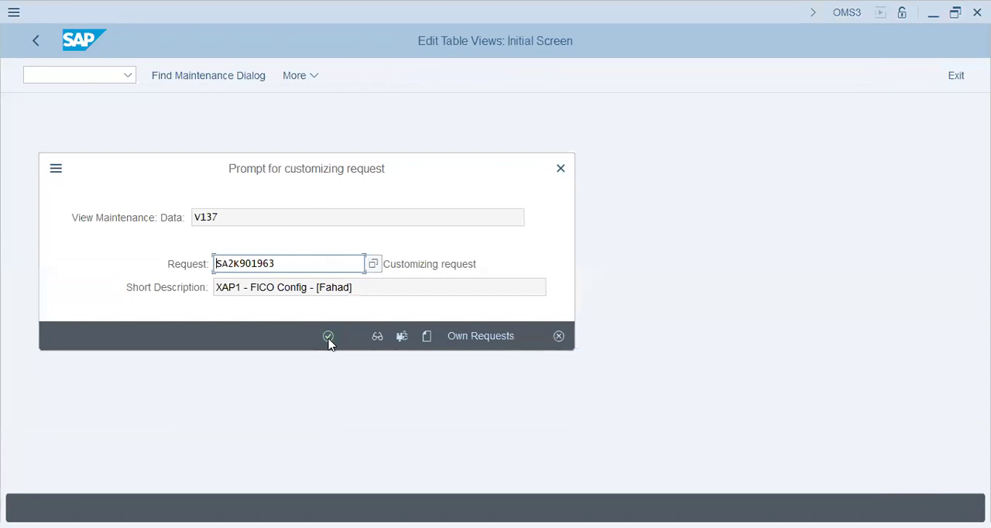
left_click(328, 337)
left_click(314, 134)
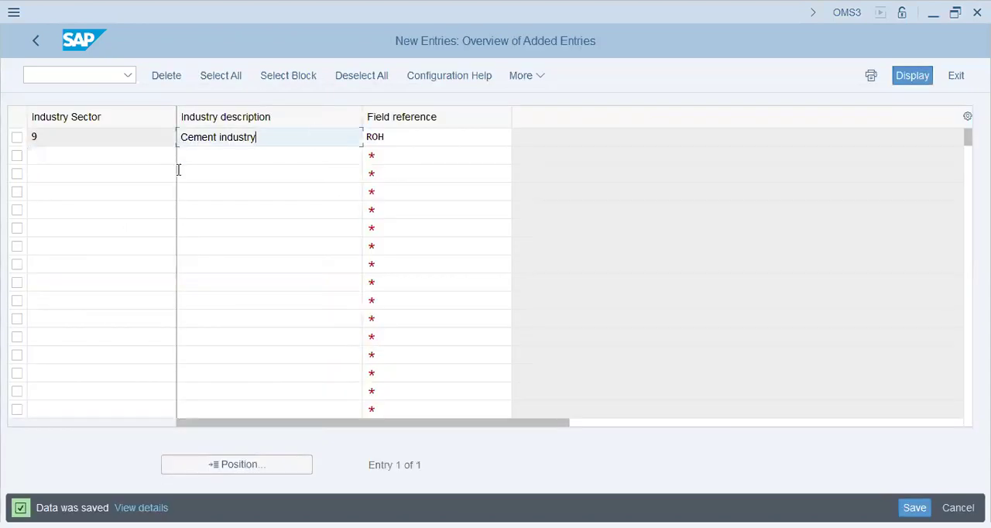
left_click_drag(283, 138, 3, 142)
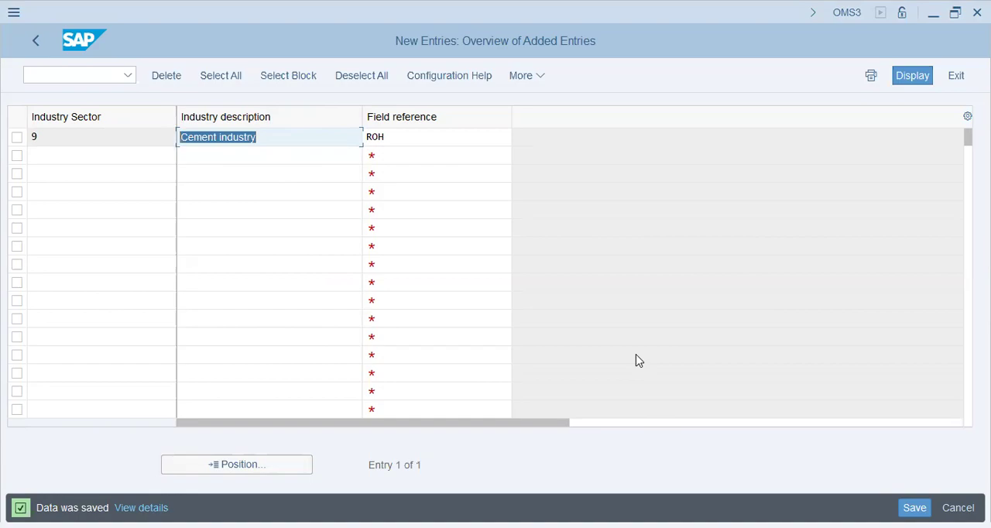
- Switch to PowerPoint and read the slide 4 notes on number ranges, comparing them with the SAP IMG structure
key("alt+Tab")
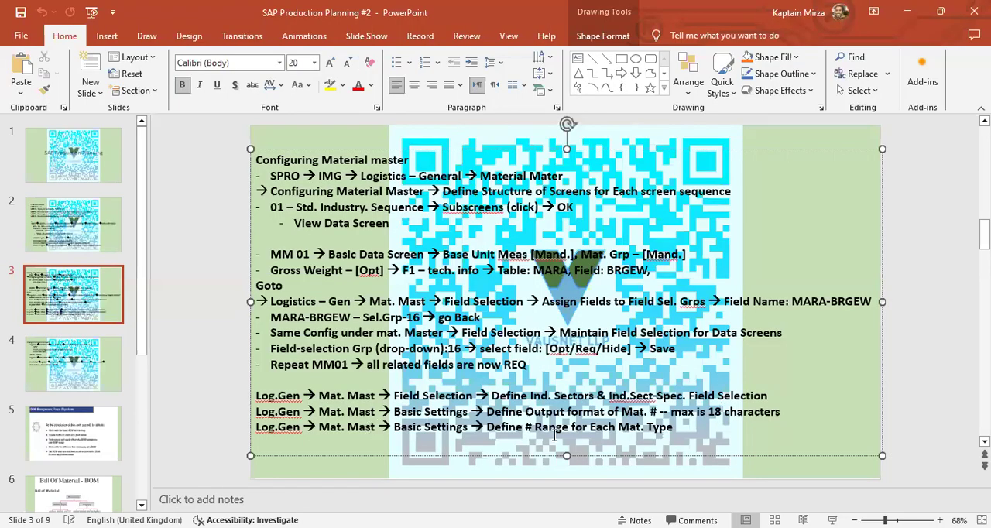
left_click(76, 371)
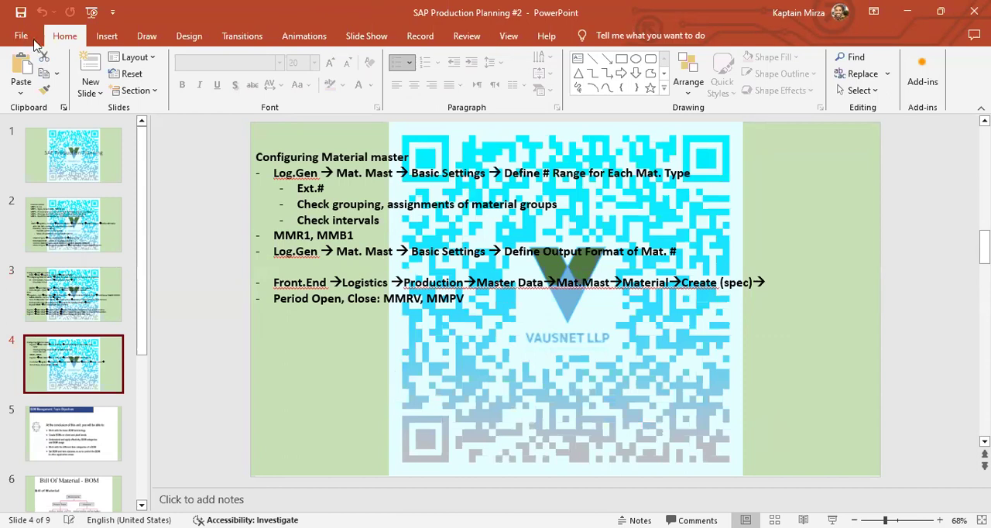
key("alt+Tab")
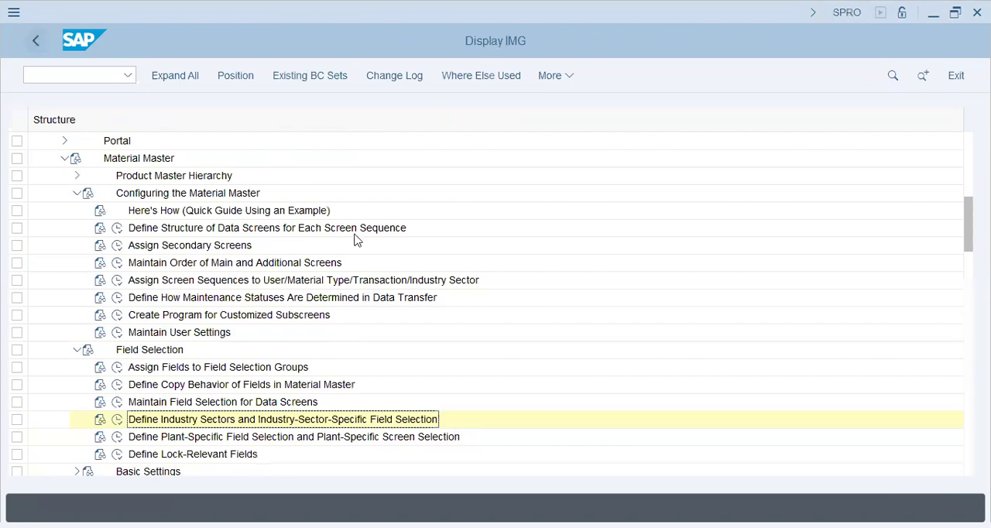
key("alt+Tab")
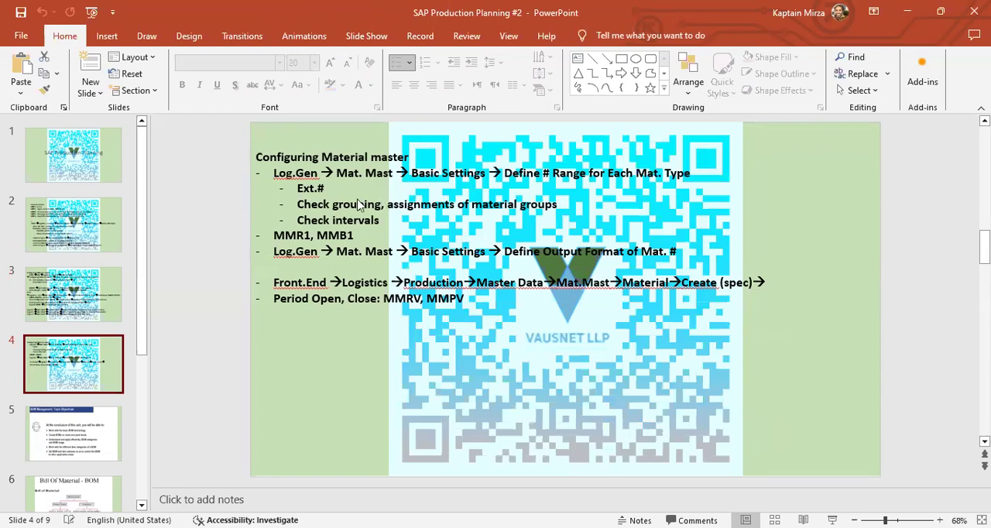
- In the SAP IMG, collapse Field Selection and Configuring the Material Master, and expand Basic Settings under Material Master
key("alt+Tab")
left_click(79, 349)
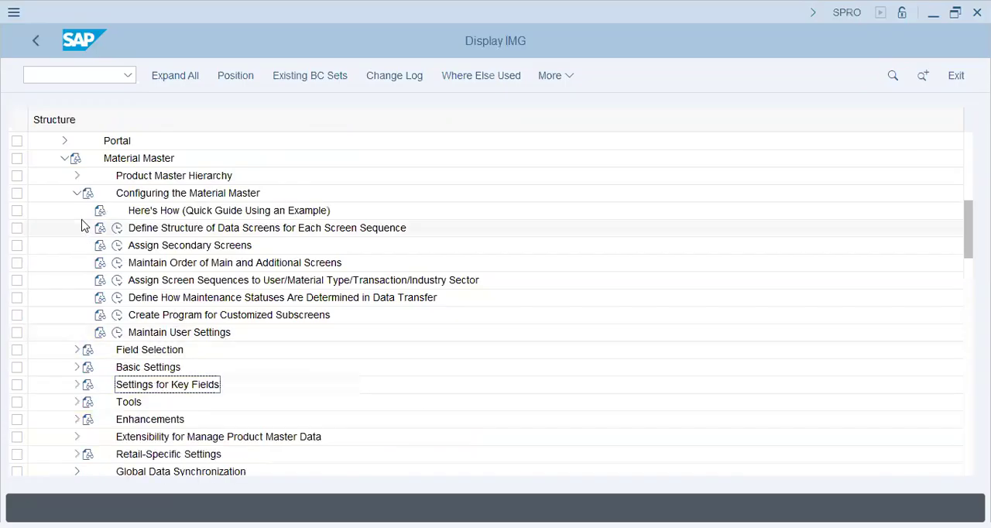
left_click(77, 193)
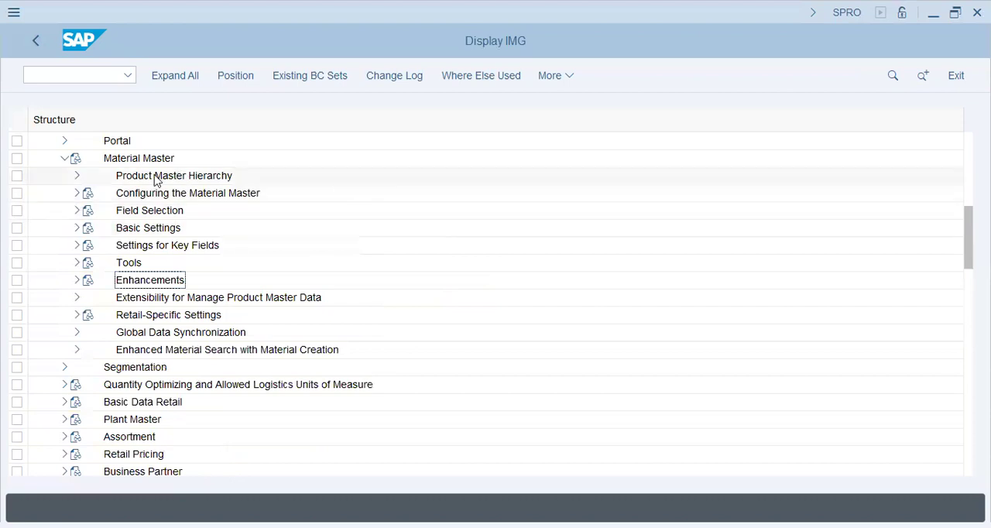
key("alt+Tab")
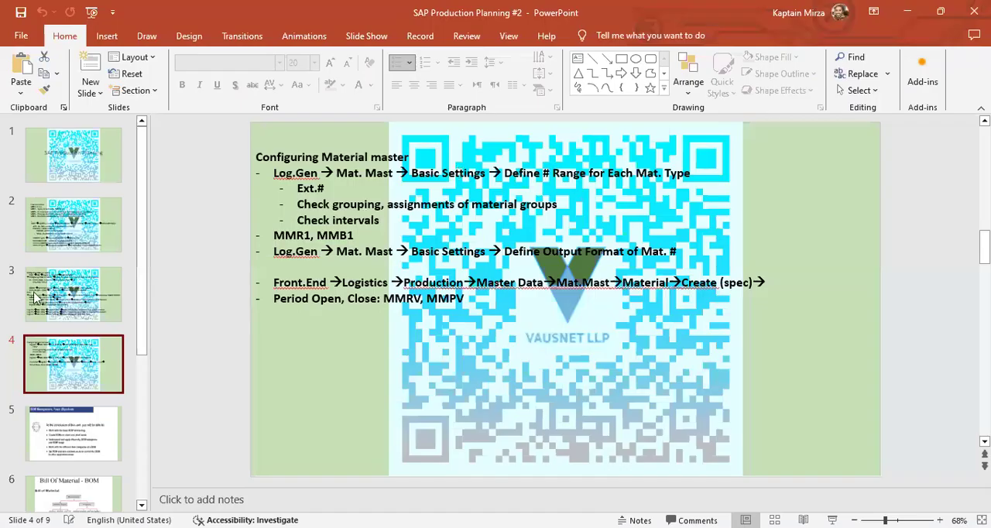
key("alt+Tab")
left_click(76, 228)
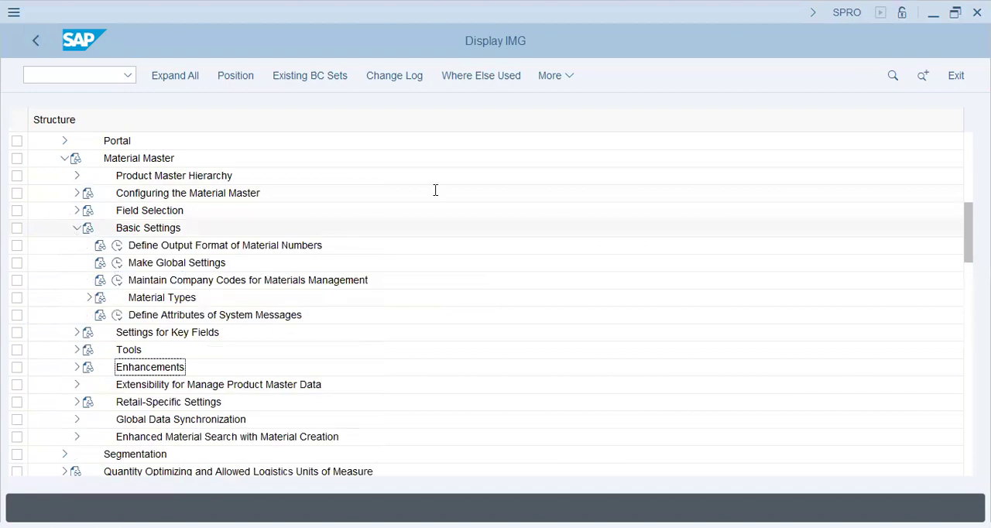
- Check the slide 4 notes, expand Material Types under Basic Settings and execute Define Number Ranges for Each Material Type
key("alt+Tab")
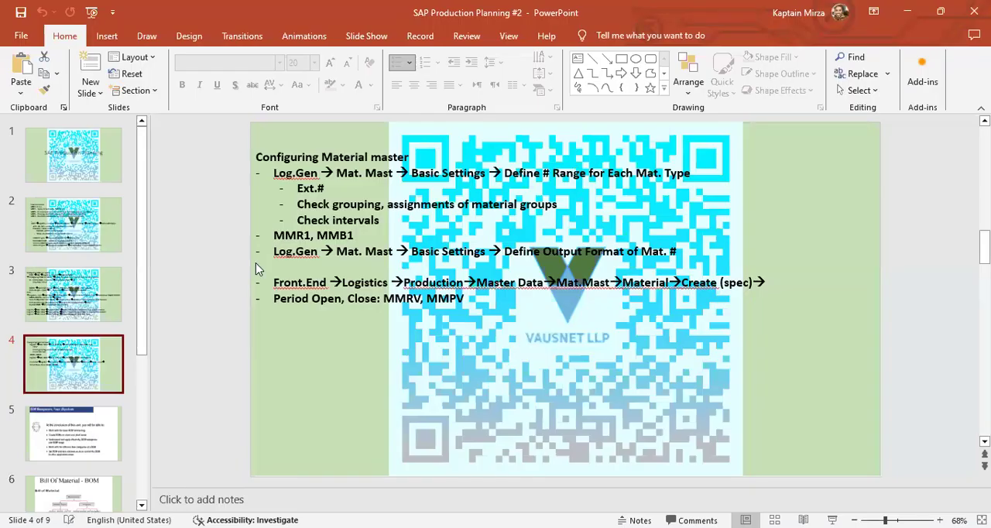
key("alt+Tab")
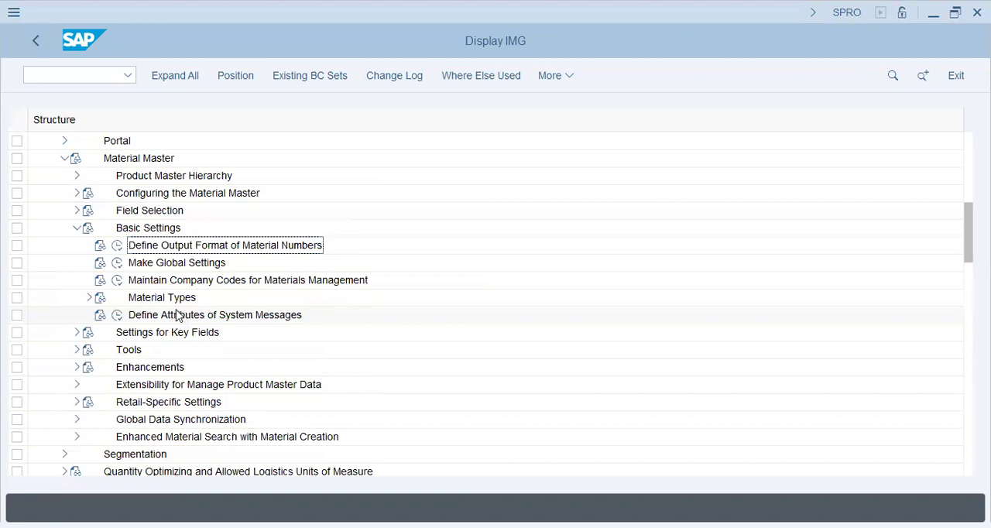
left_click(159, 281)
left_click(89, 297)
left_click(210, 350)
left_click(129, 349)
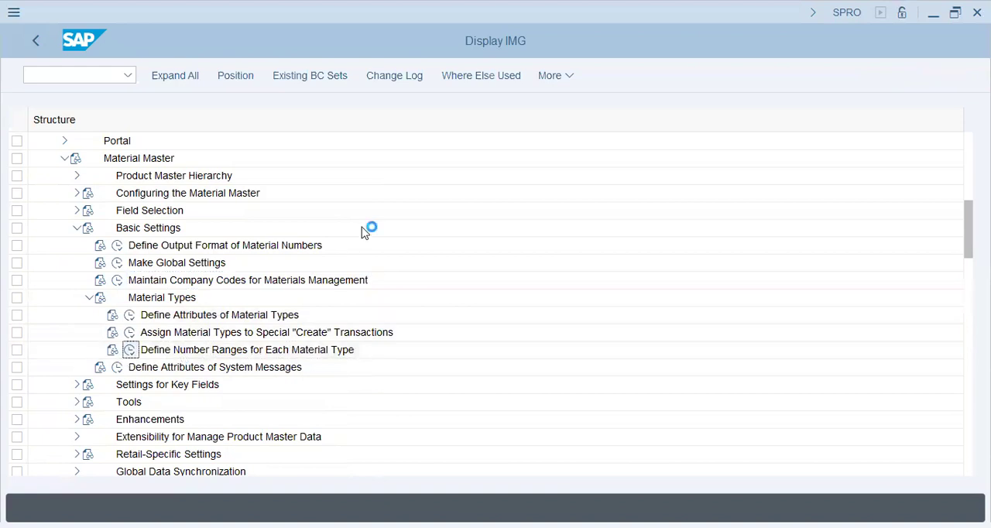
- Open the material master number range intervals in change mode and examine the limits and NR status of intervals 05 and 06
left_click(245, 161)
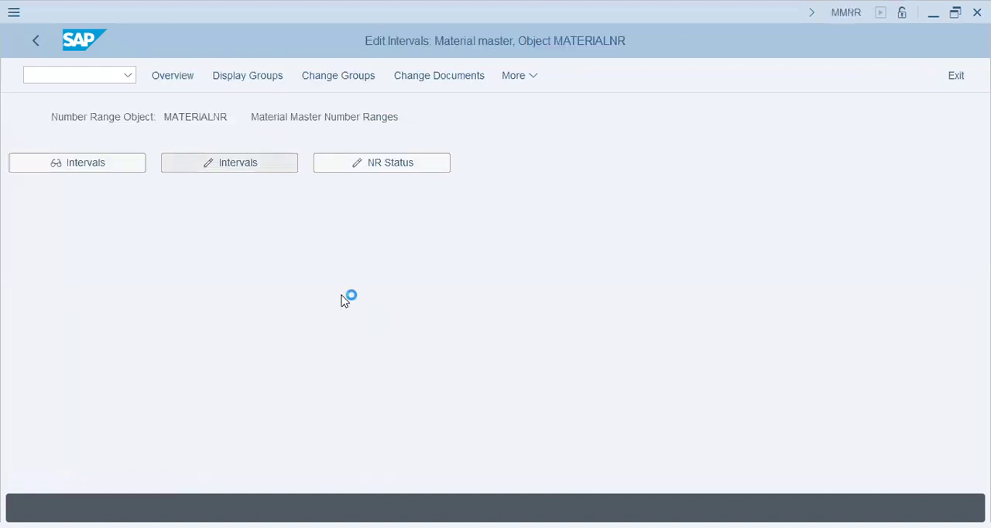
left_click(120, 245)
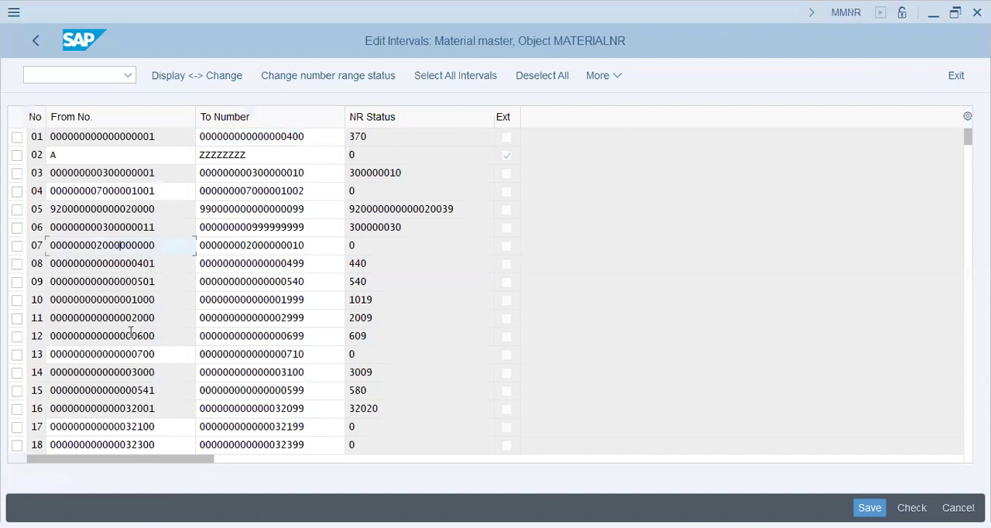
double_click(469, 209)
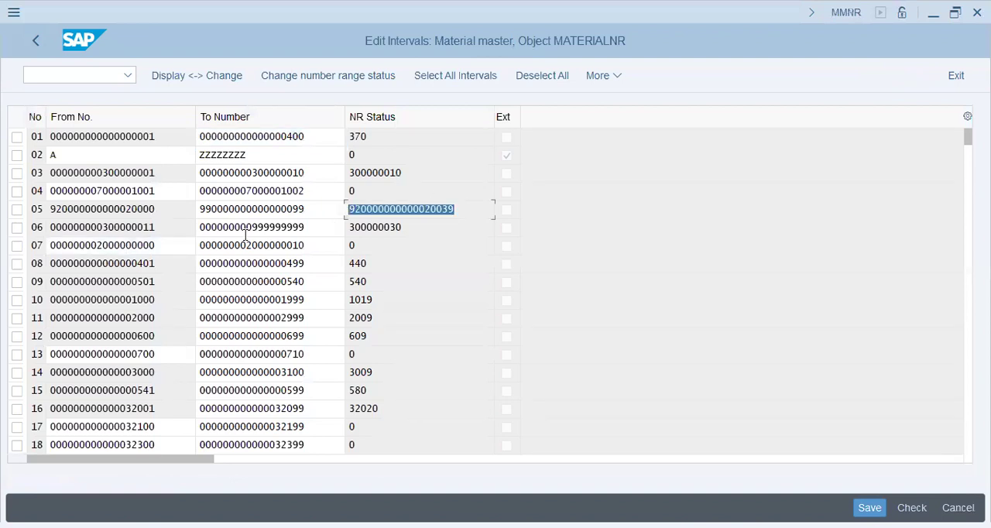
left_click(469, 210)
key("shift+Left")
key("shift+Left")
key("shift+Left")
key("shift+Left")
key("shift+Left")
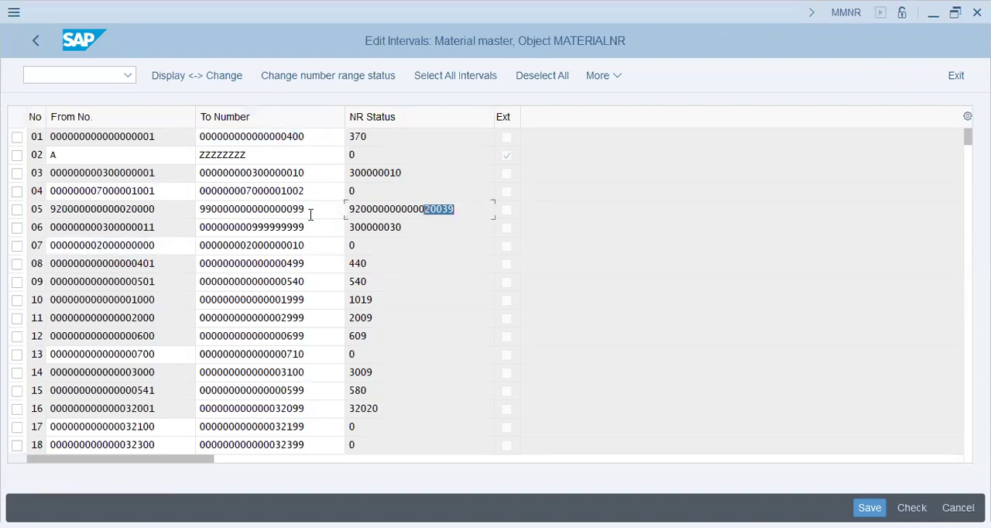
double_click(310, 214)
left_click_drag(425, 227, 291, 223)
left_click(424, 229)
left_click(427, 225)
left_click(426, 225)
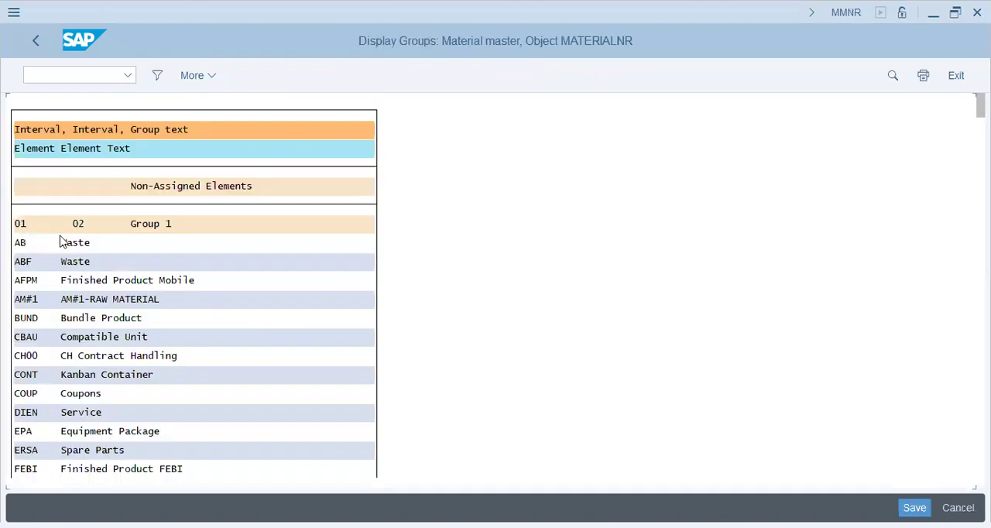
- Examine the non-assigned elements and the material types grouped under each number range in Display Groups, down to the last groups
left_click(173, 187)
left_click(80, 337)
left_click(92, 375)
left_click_drag(980, 105, 977, 447)
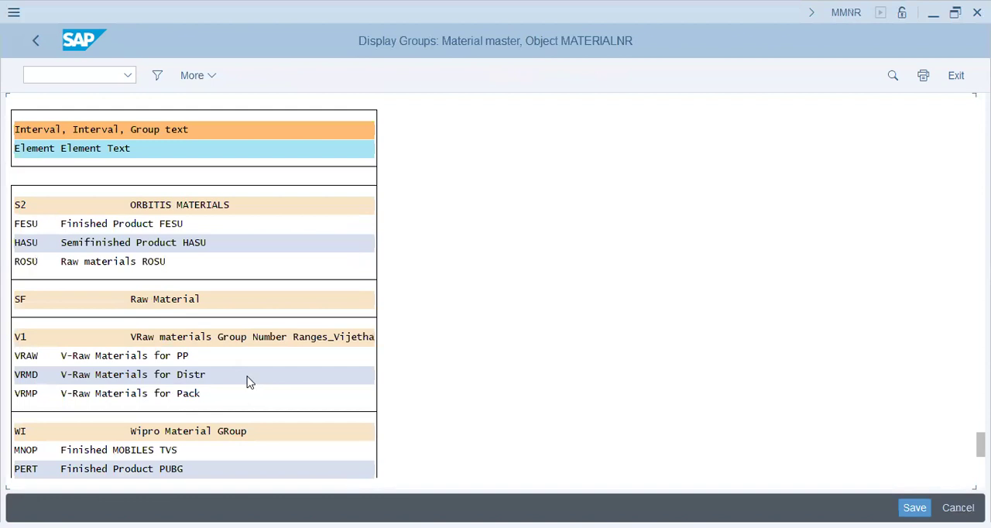
- Examine the remaining number range groups from WI to YZ and the group text and interval of Raw Materials (ROH)
left_click(198, 432)
left_click(31, 357)
scroll(300, 389, "down", 5)
left_click(176, 282)
left_click(143, 223)
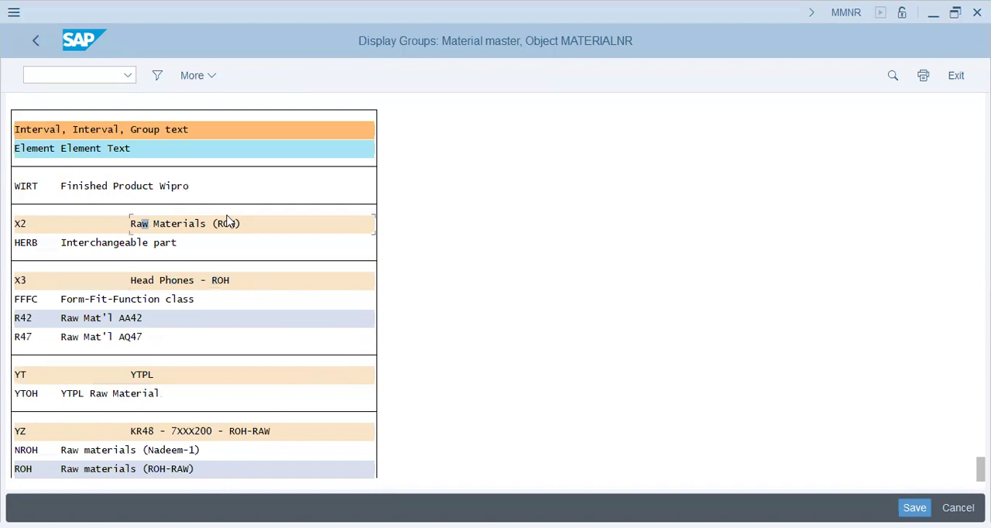
left_click(19, 223)
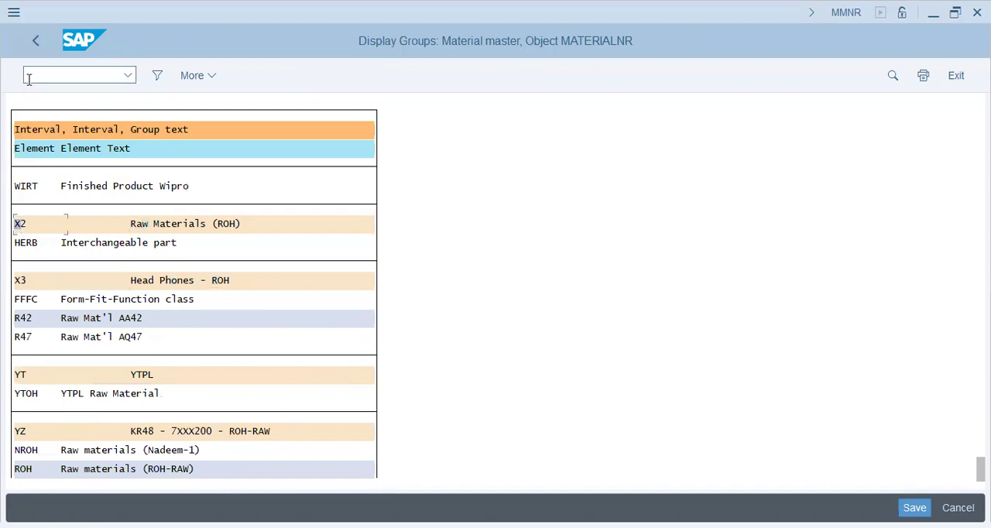
- Leave the group display, reopen the material master intervals in change mode and go to the last intervals, V1 to Z6
left_click(35, 45)
left_click(216, 164)
left_click(128, 337)
scroll(170, 338, "down", 1)
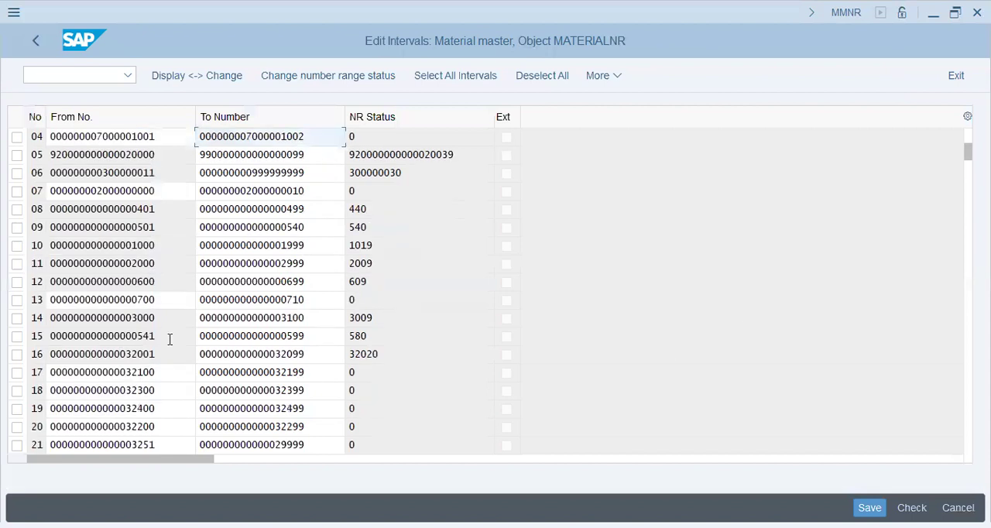
left_click_drag(968, 153, 929, 493)
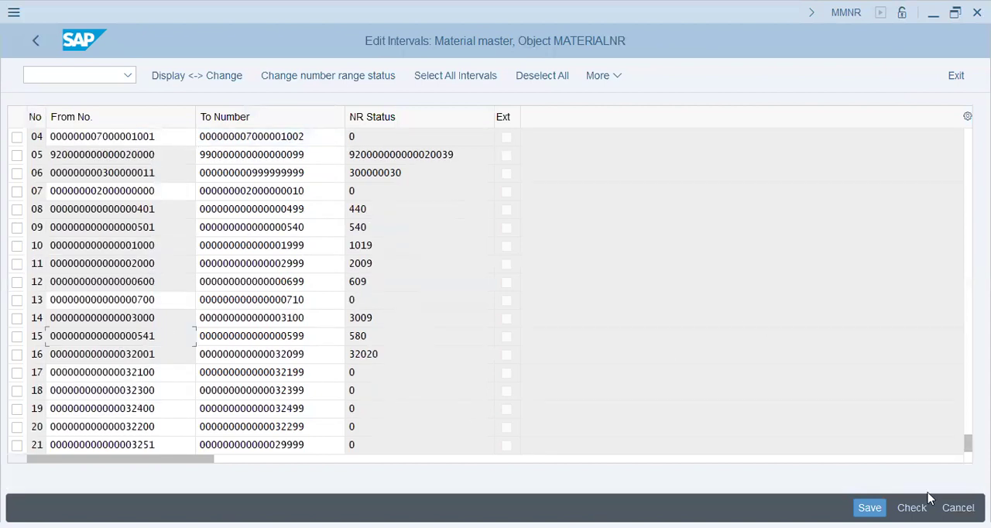
scroll(107, 254, "up", 1)
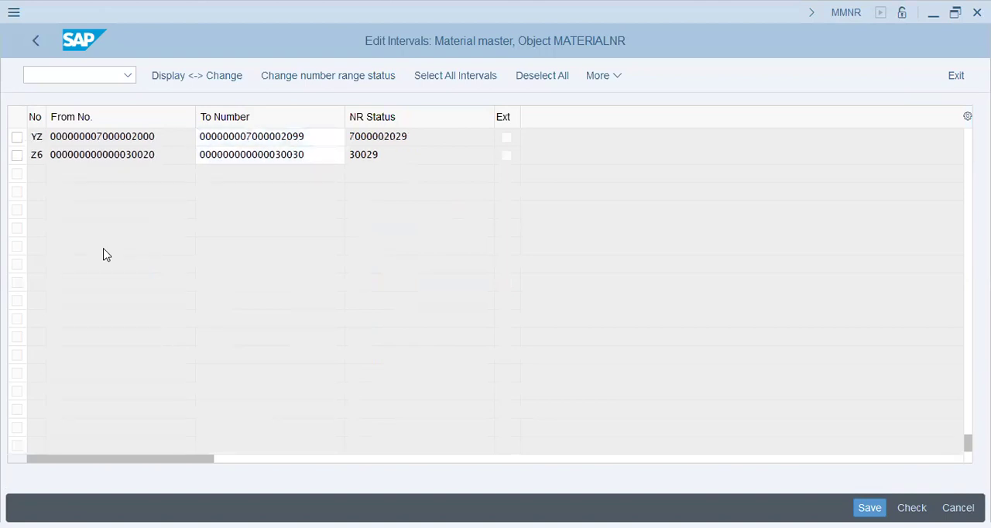
scroll(106, 255, "up", 2)
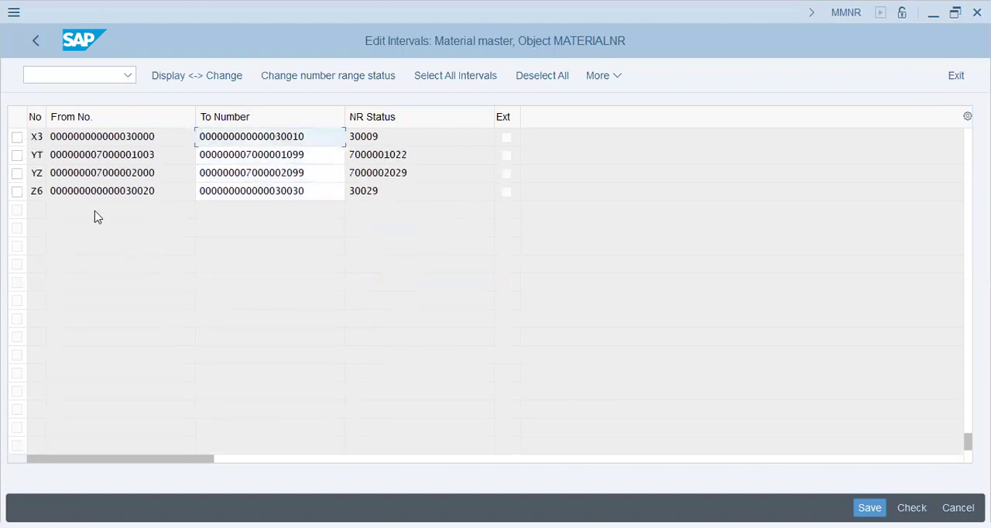
scroll(97, 216, "up", 4)
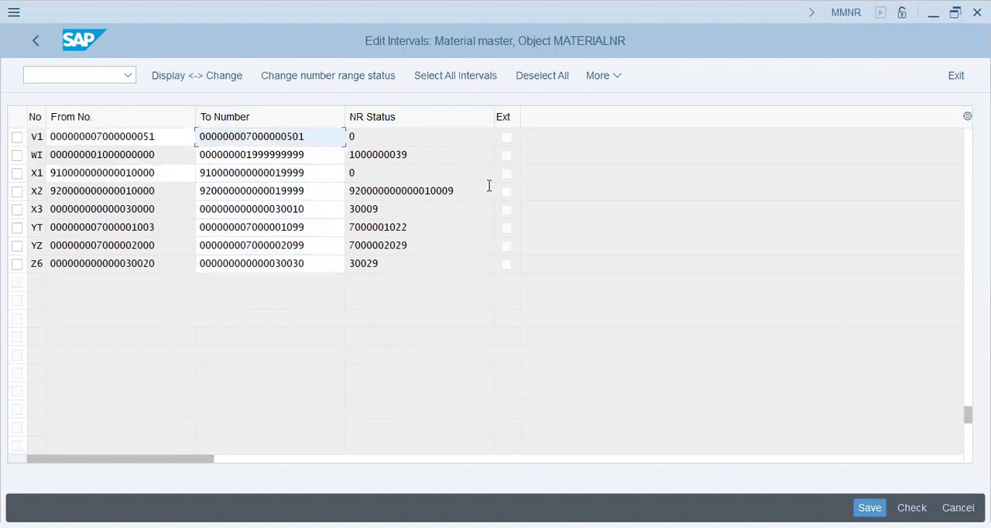
- Compare the upper limit of interval X2 with its NR status
left_click_drag(329, 184, 313, 210)
left_click(322, 196)
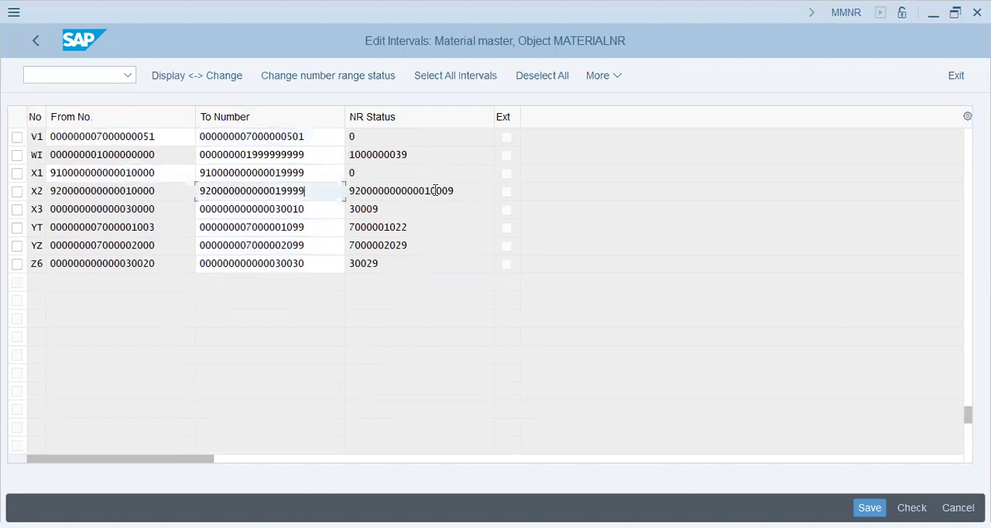
left_click(468, 194)
left_click_drag(468, 194, 328, 209)
left_click(465, 188)
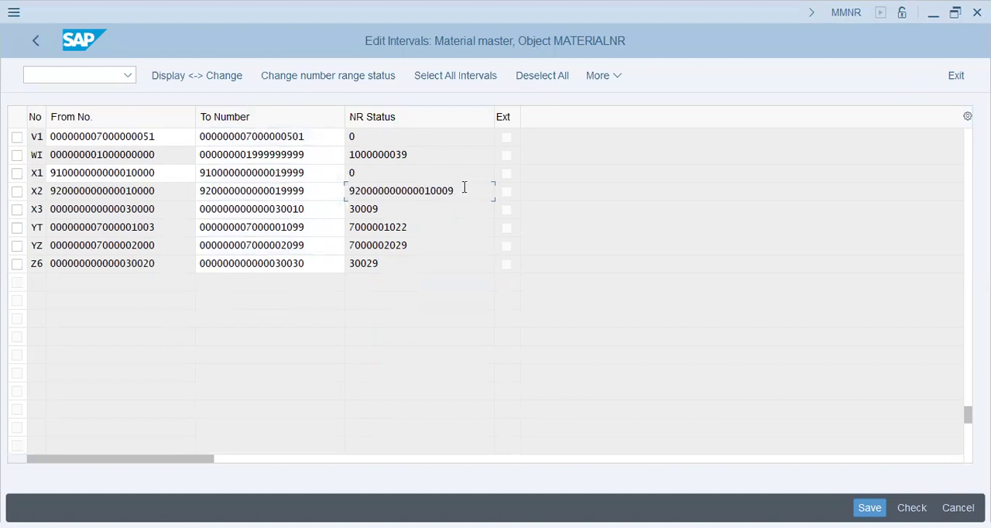
left_click_drag(447, 194, 455, 193)
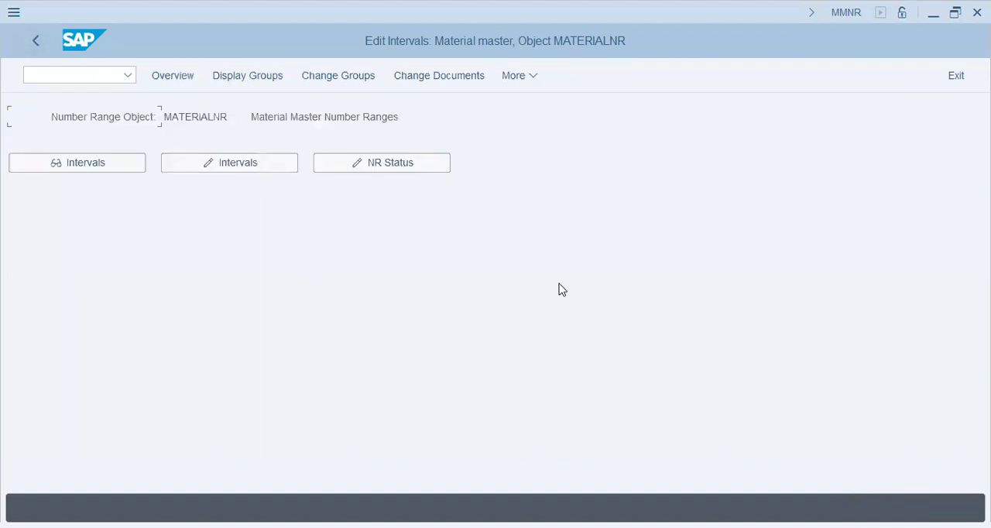
- Check the transaction codes on slide 4 in PowerPoint, switch back to SAP and start transaction MMR1 in the Create Material session
key("alt+Tab")
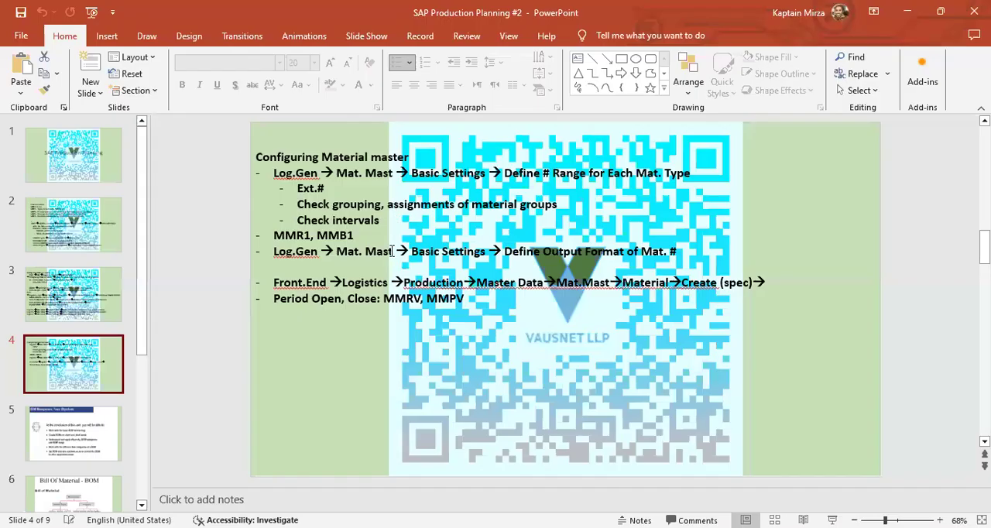
left_click(378, 242)
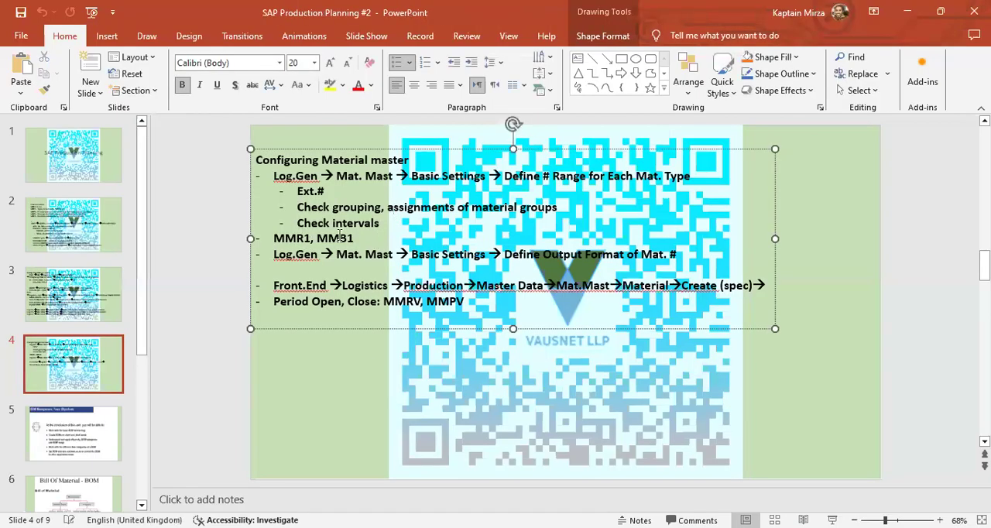
key("alt+Tab")
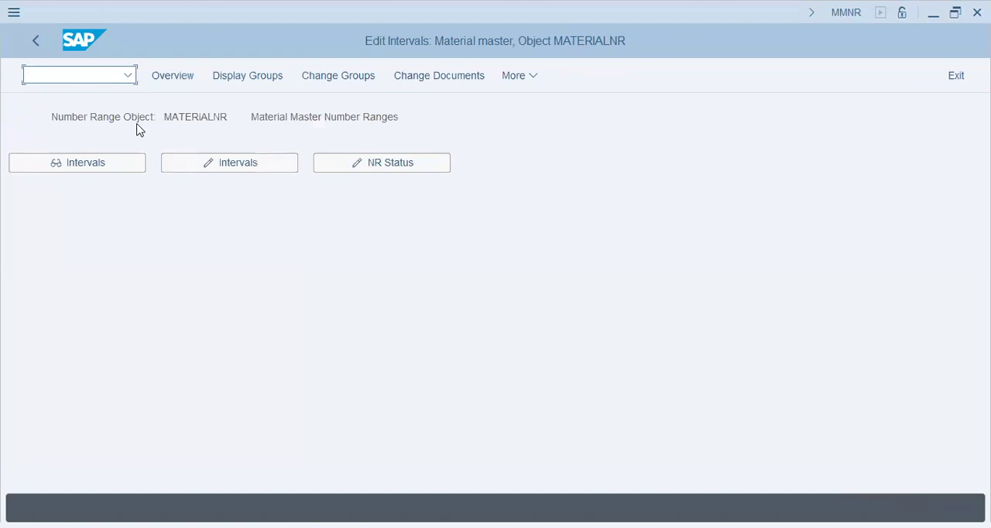
type("/nmmr1")
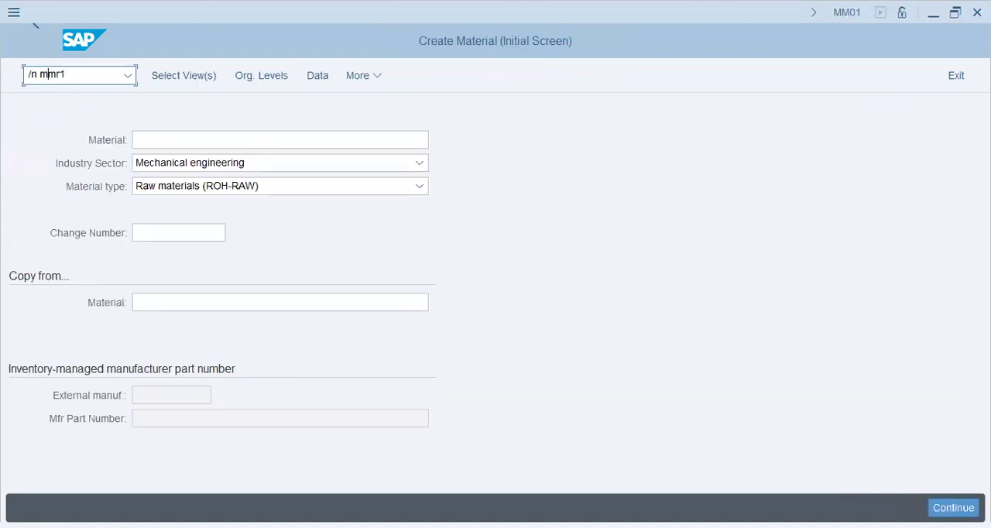
key("shift+Home")
left_click(74, 79)
key("Return")
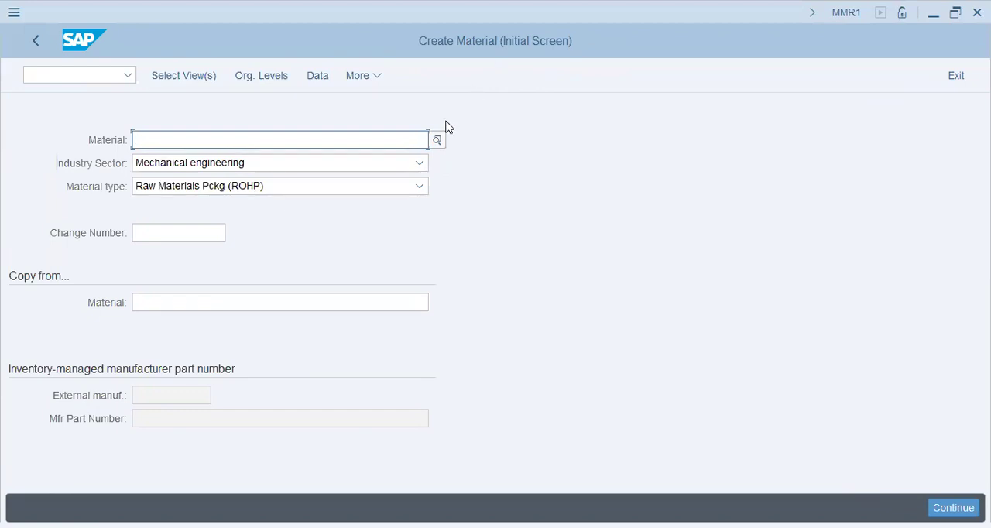
- Set the material type to Raw materials (ROH-RAW) for the new material
left_click(367, 189)
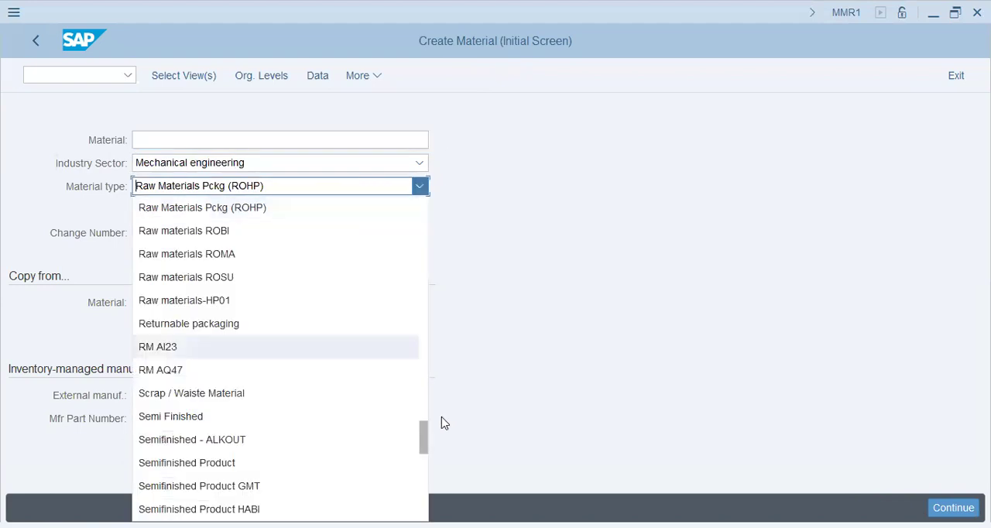
left_click_drag(427, 441, 430, 411)
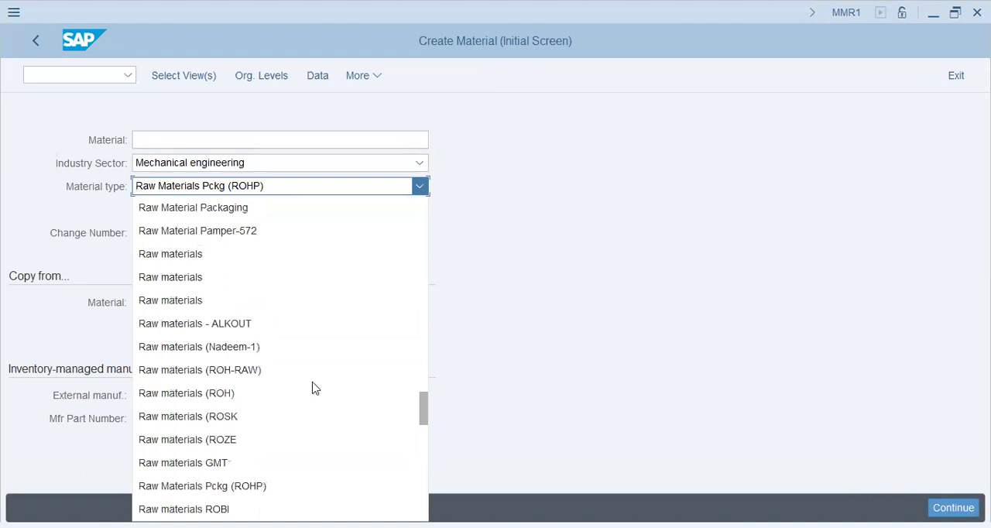
left_click(275, 371)
left_click(244, 136)
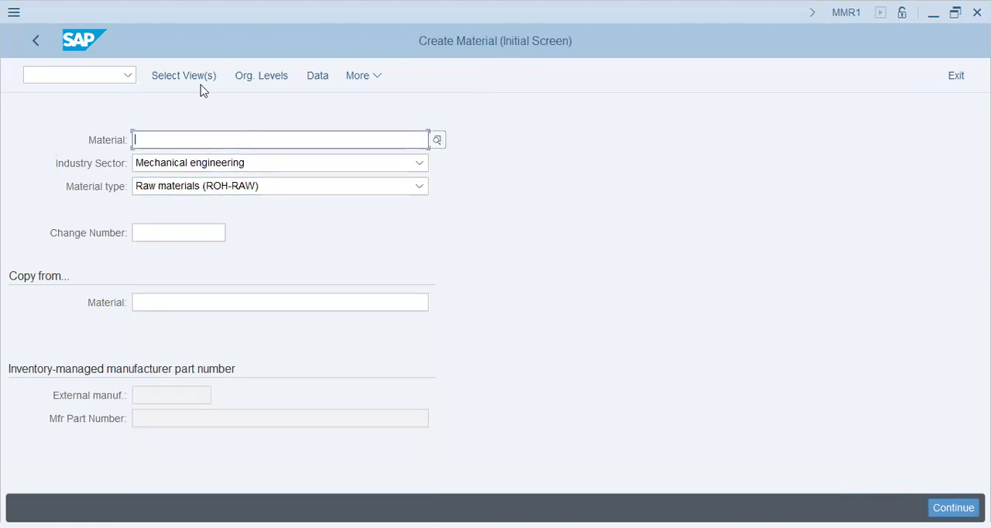
- Continue to the Basic data 1 view of the new material, leaving the material number and plant blank
left_click(418, 265)
key("Return")
left_click(316, 113)
left_click(316, 131)
left_click(316, 277)
key("Return")
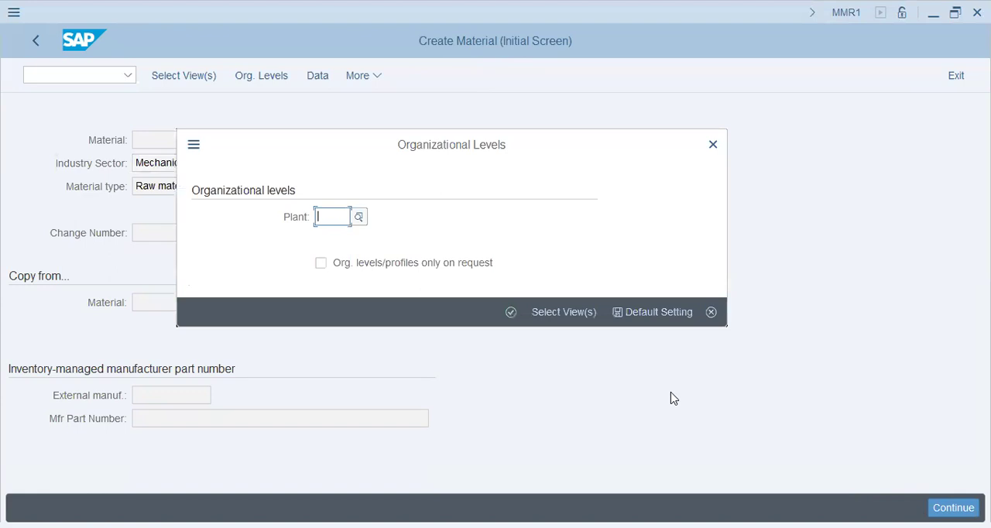
key("Return")
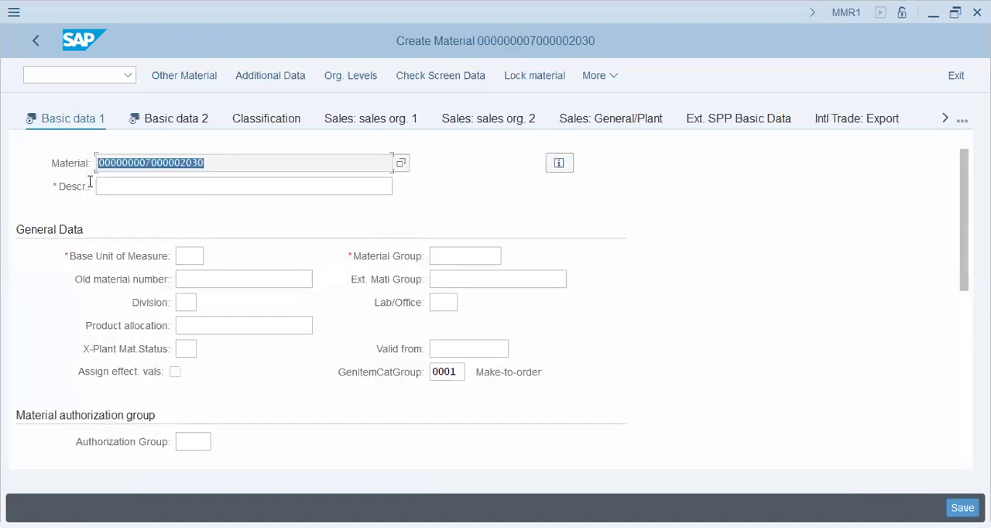
- Examine the internally assigned material number in the Basic data 1 view
left_click(232, 166)
left_click(218, 186)
left_click_drag(216, 159, 89, 187)
left_click(177, 188)
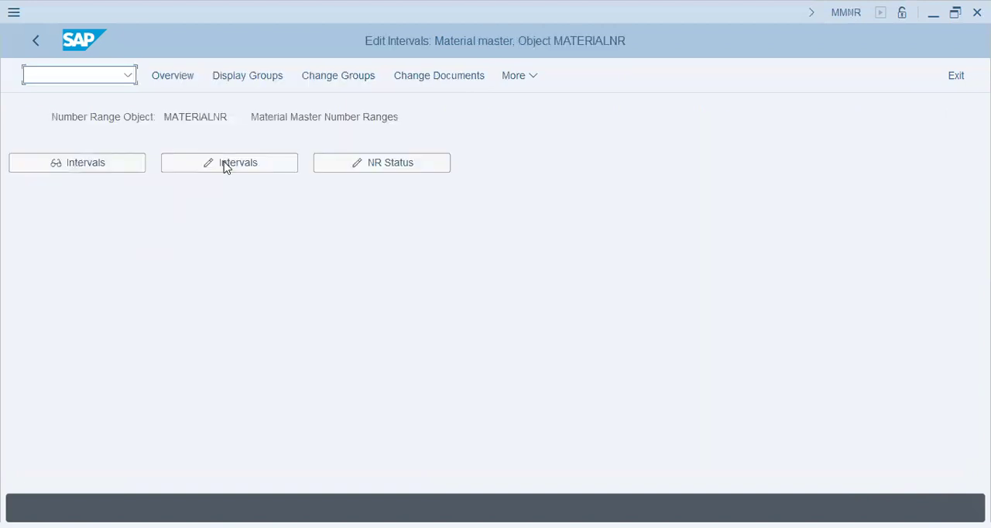
- Reopen the number range intervals in change mode, check the Ext indicator of interval 02 and return to the number range object
left_click(224, 162)
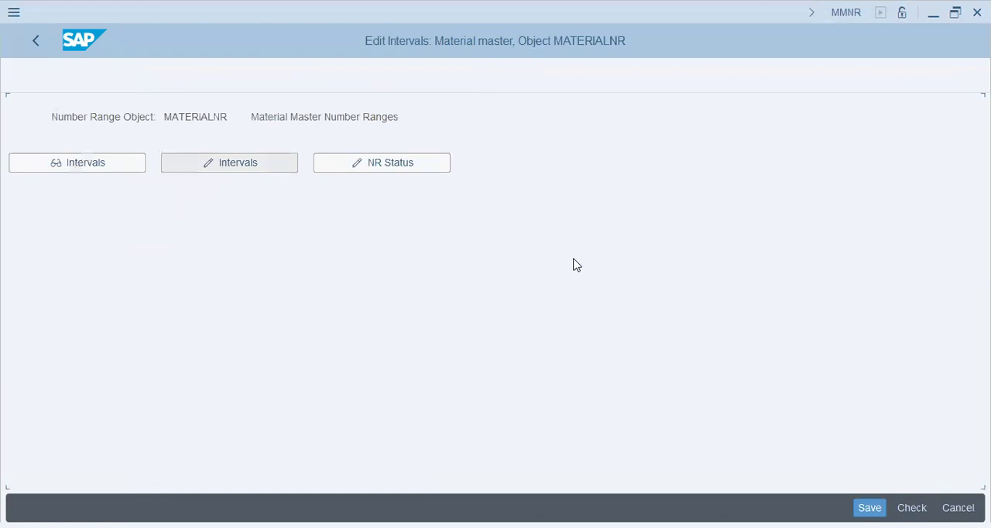
left_click(508, 158)
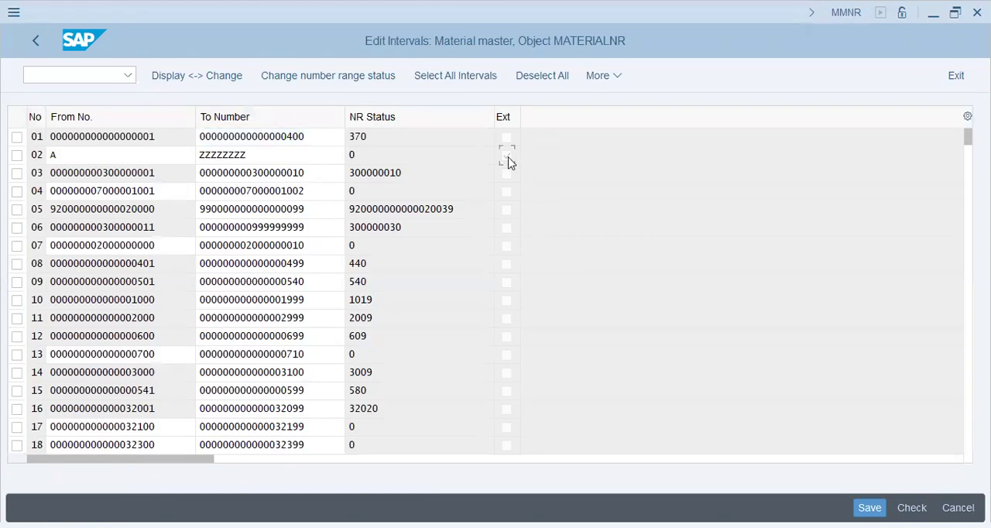
left_click(508, 158)
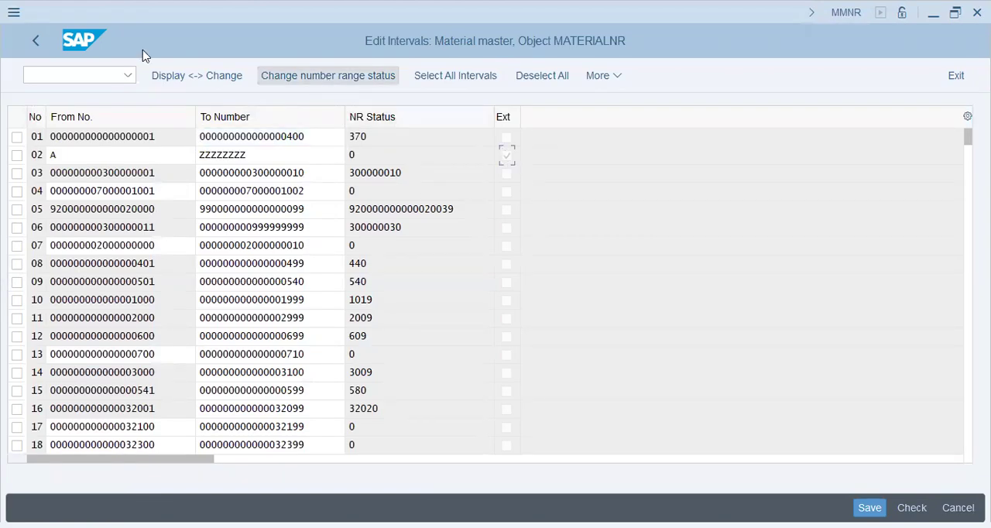
left_click(37, 40)
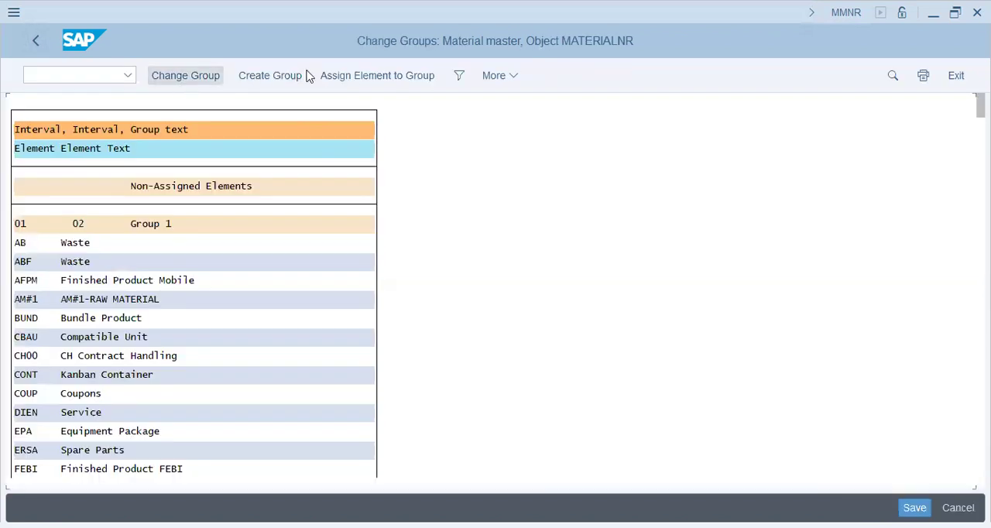
- Create a number range group in Change Groups and name it "ZX - ZX Group - Raw Material (Cement Industry) - 01"
left_click(295, 81)
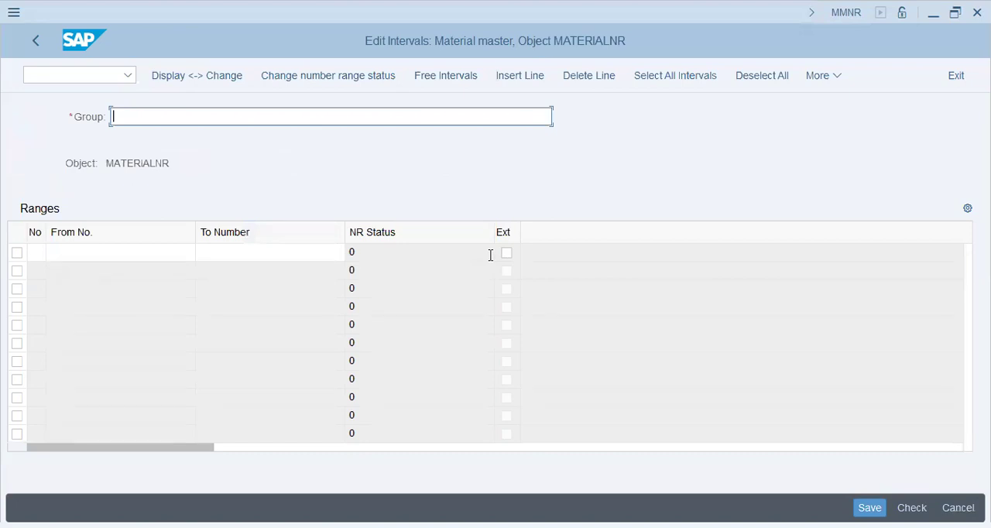
key("BackSpace")
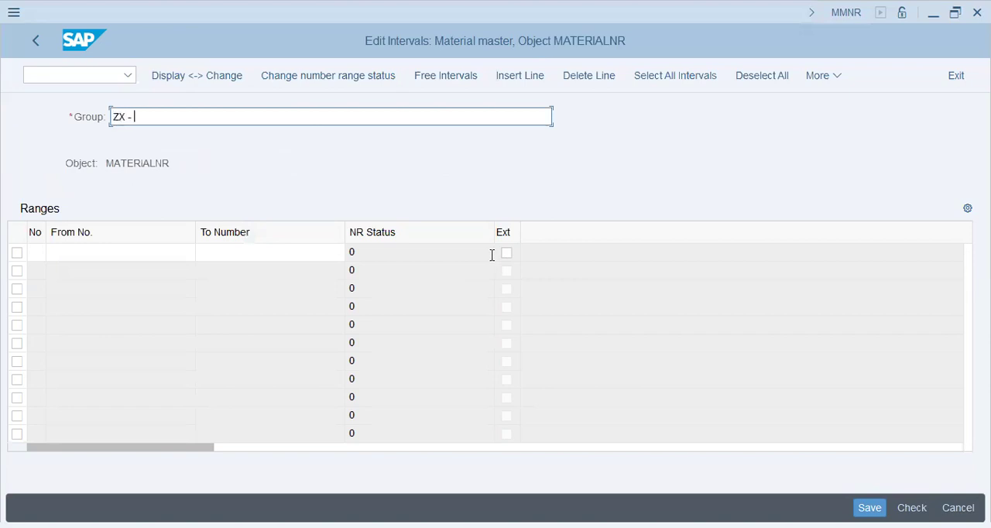
type("ZX Group - Raw Mater")
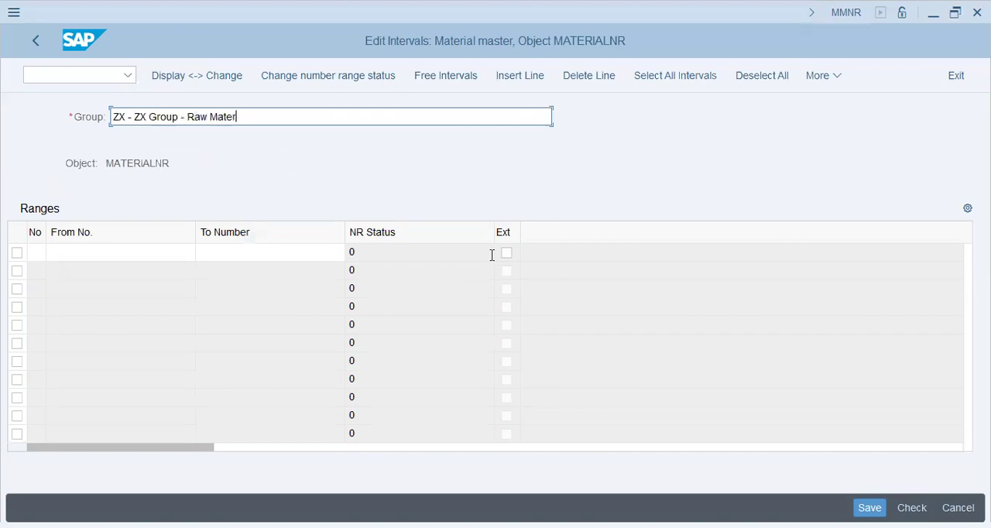
type("ial (Cement Industry")
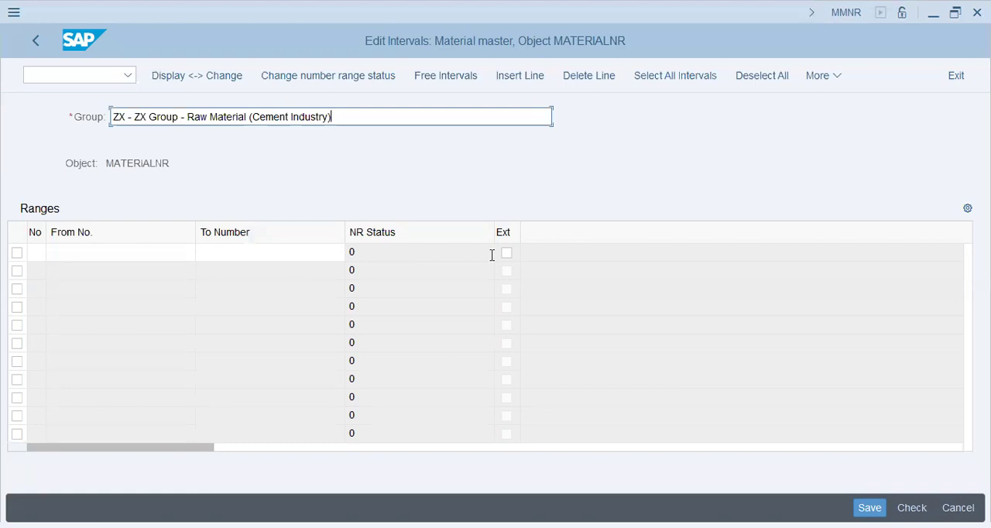
type("- 01")
key("Tab")
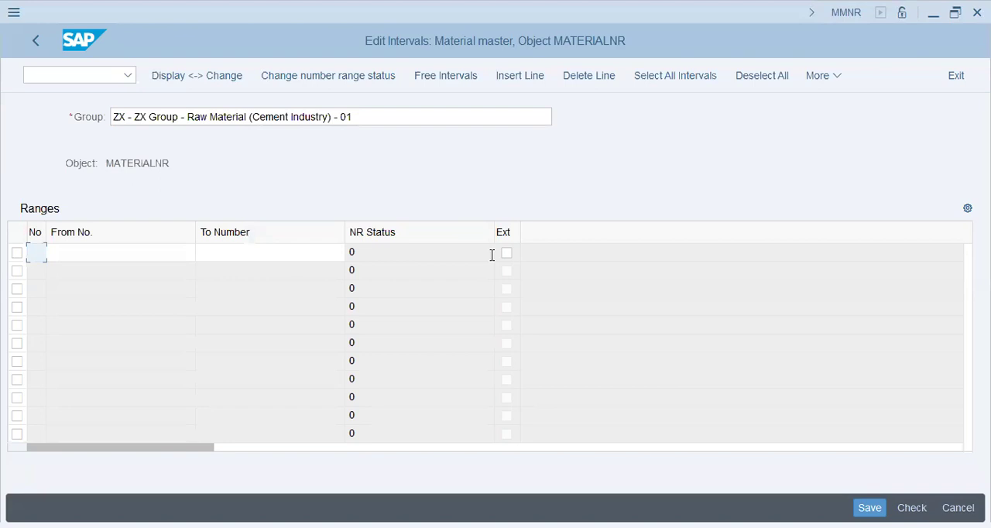
- Mark the first range line as external and change the ending of the group name to ZX
key("shift+Tab")
left_click(506, 254)
left_click(365, 114)
key("BackSpace")
key("BackSpace")
type("X")
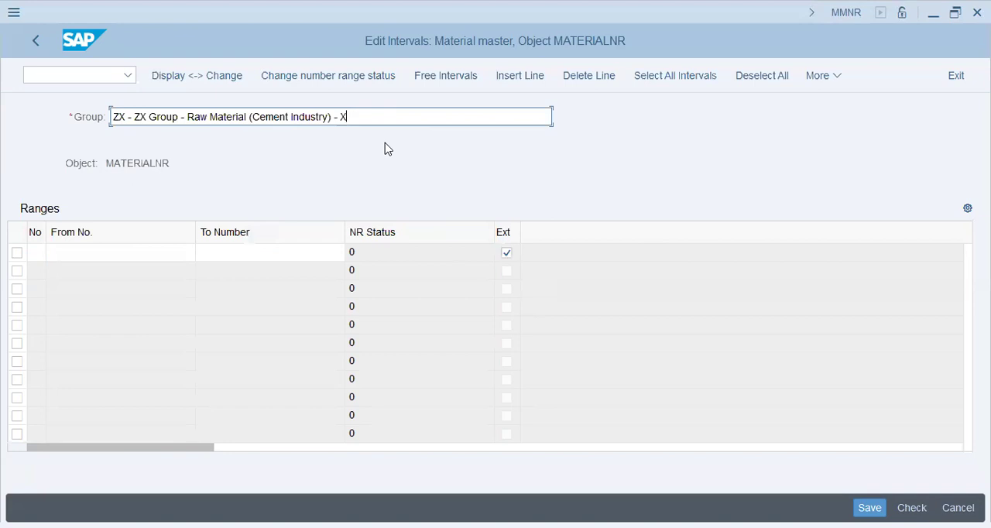
key("BackSpace")
type("ZS")
key("BackSpace")
type("X")
key("Tab")
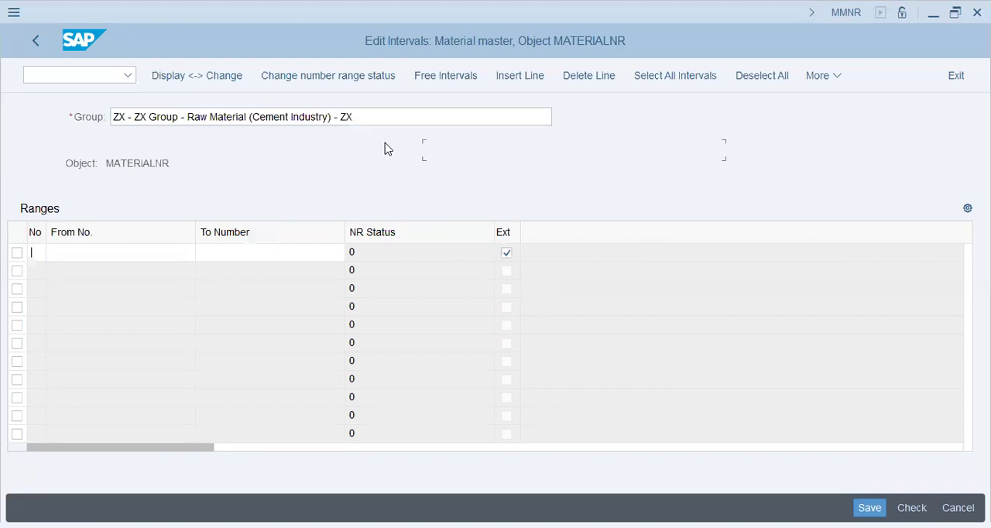
- Enter range ZX from A to ZZZZZZZZZZZZZZZZZZ and try to save the group
type("ZX")
key("Tab")
type("A")
key("Tab")
type("AZZZ")
key("BackSpace")
key("BackSpace")
key("BackSpace")
key("BackSpace")
type("ZZZZZZZZZZZZZZZZZZ")
key("Return")
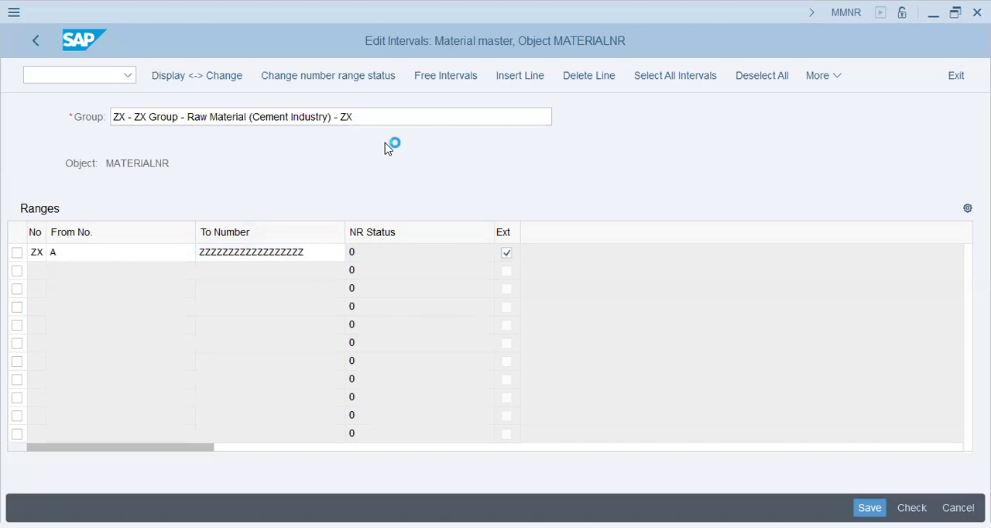
left_click(869, 508)
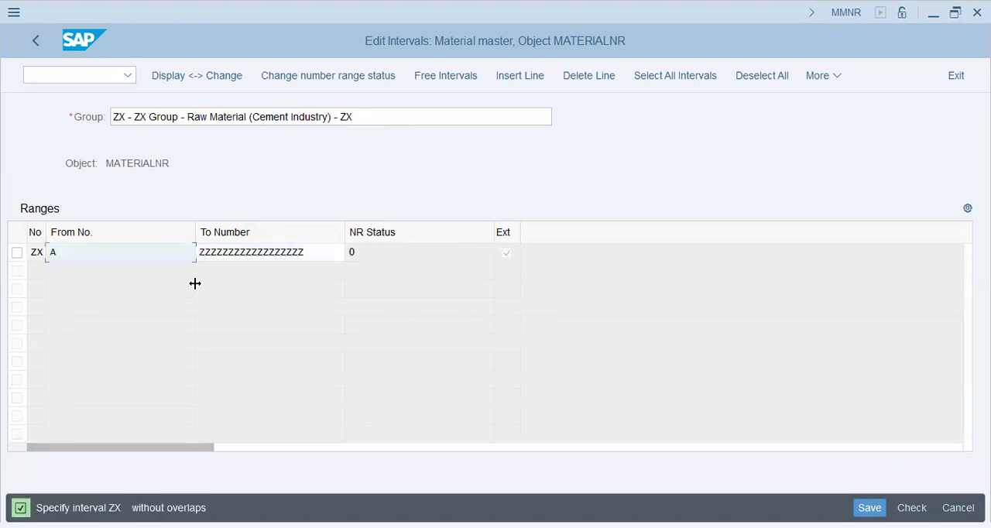
- Clear the From No. of range ZX, leave the group without saving and return to the number range object
left_click(93, 257)
key("BackSpace")
key("Tab")
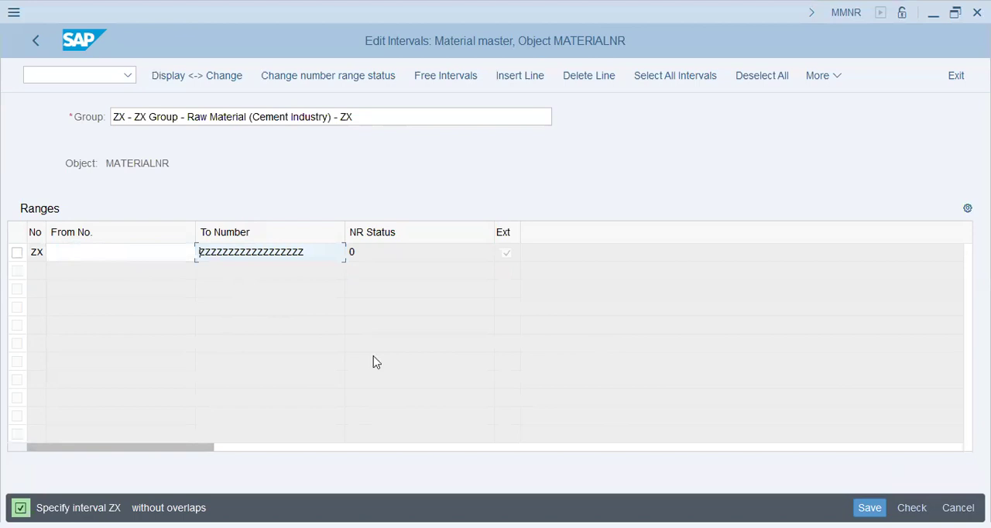
key("Return")
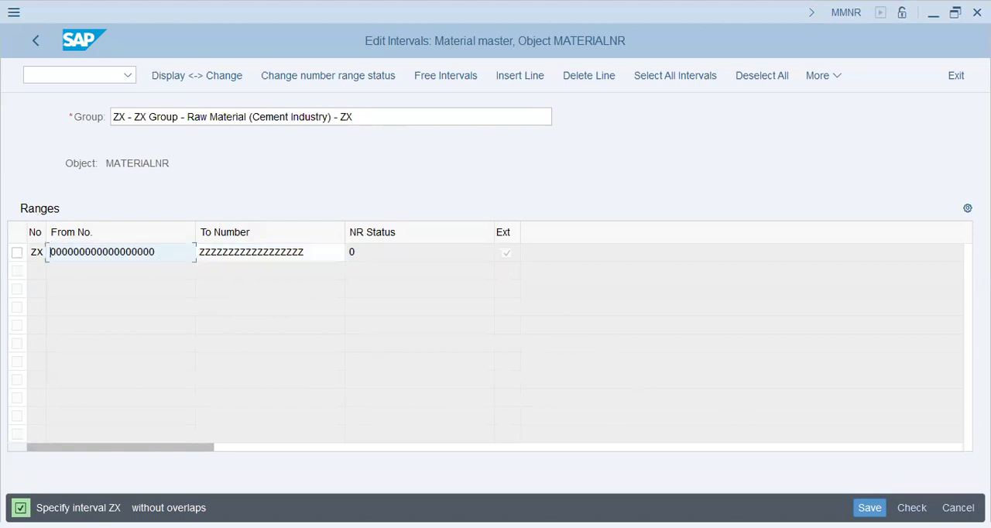
left_click(39, 40)
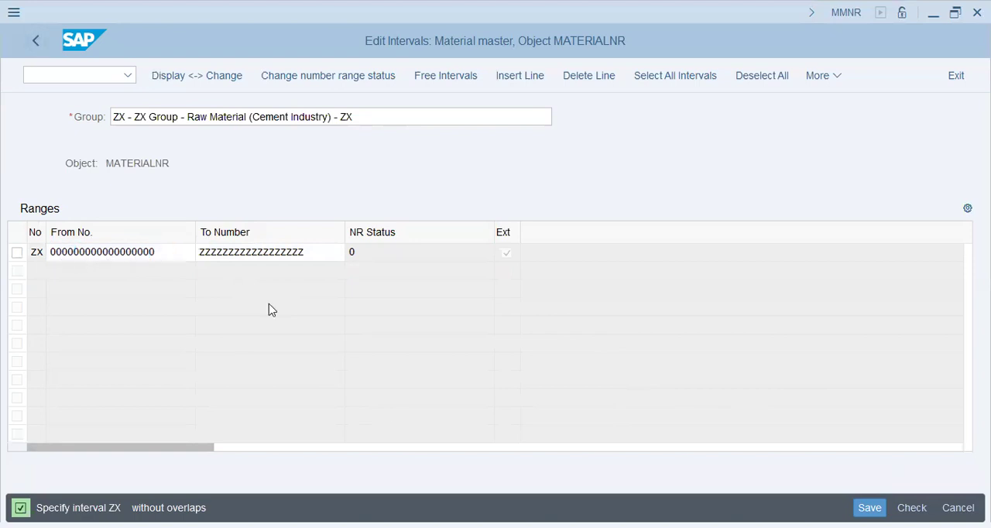
left_click(405, 375)
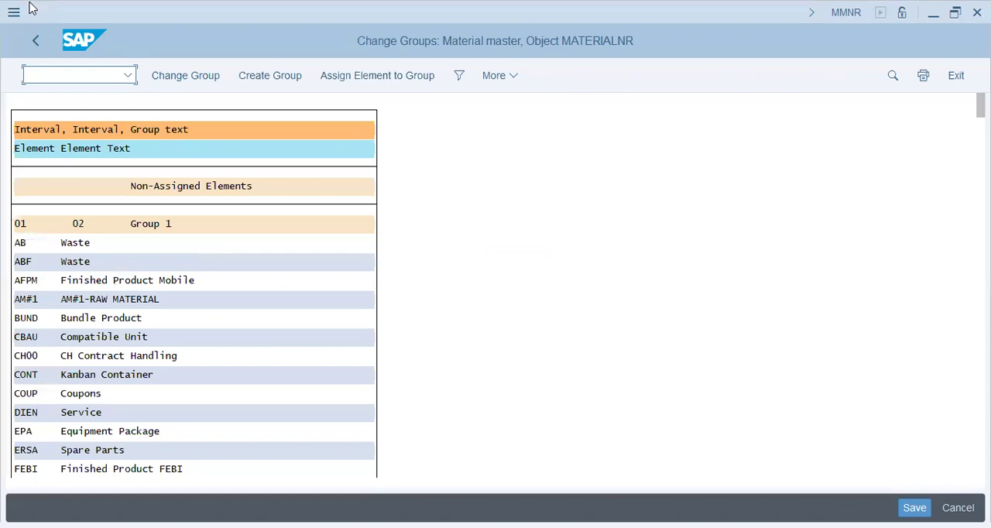
left_click(35, 45)
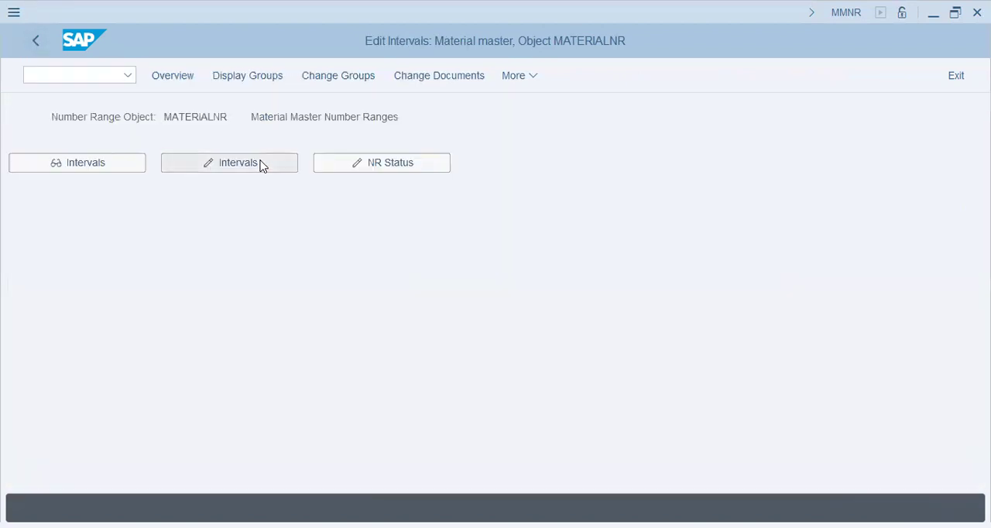
- Open the material master number range intervals in change mode and review the interval list
left_click(261, 165)
left_click(263, 268)
left_click(277, 333)
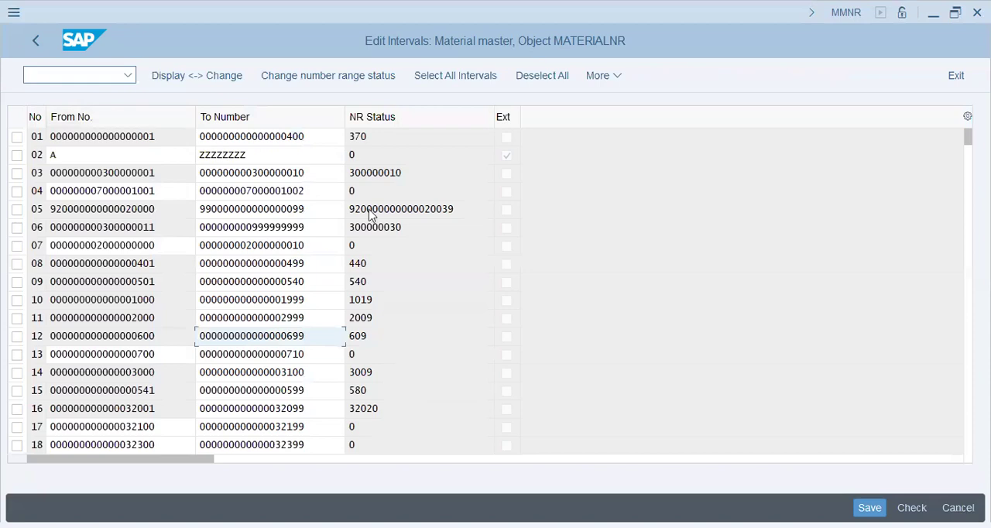
- Check the transaction codes in the PowerPoint notes, open transaction MMB1 and examine the material type and material number fields
key("alt+Tab")
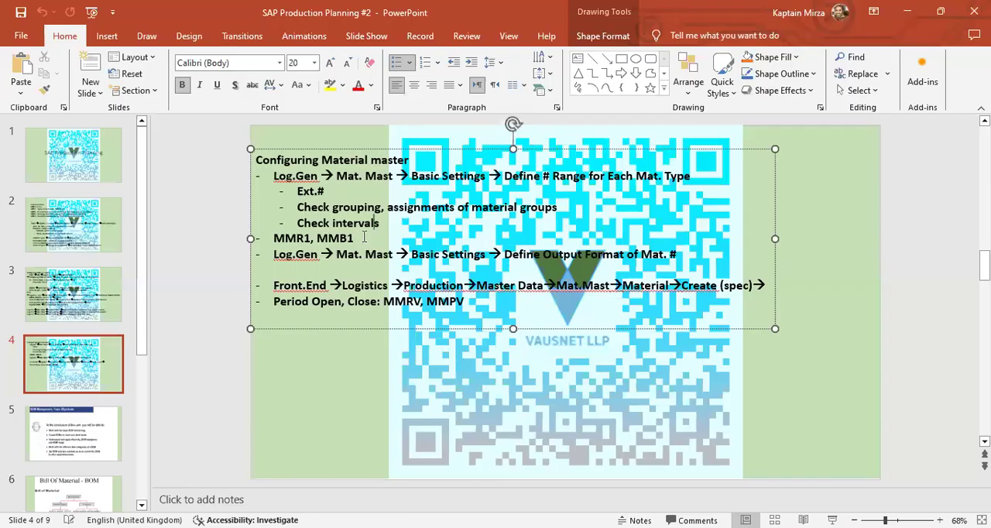
key("alt+Tab")
left_click(59, 75)
type("/NM")
key("BackSpace")
type("MMR")
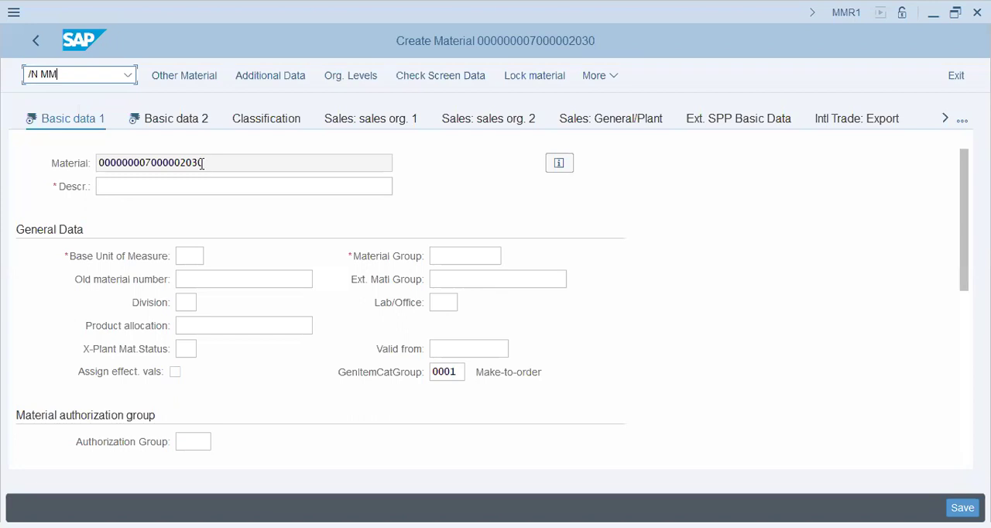
key("alt+Tab")
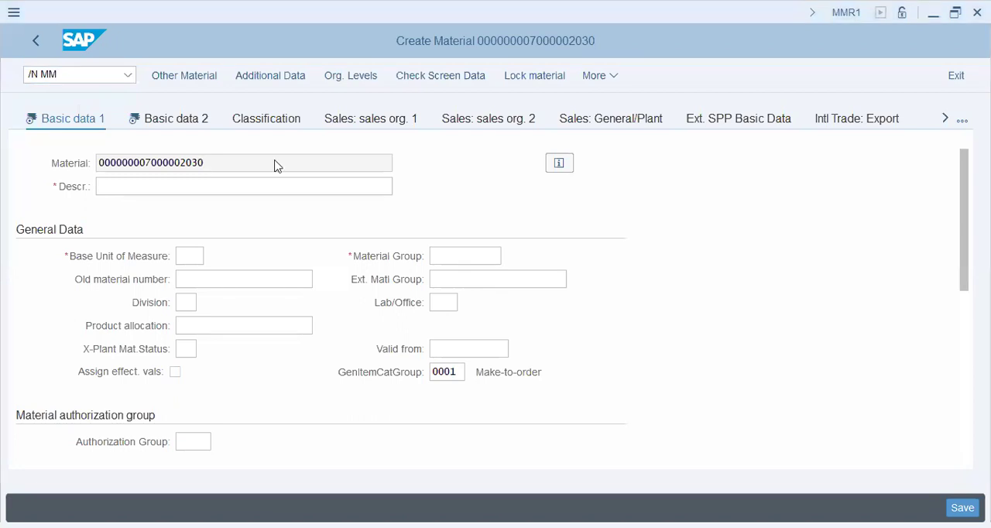
key("alt+Tab")
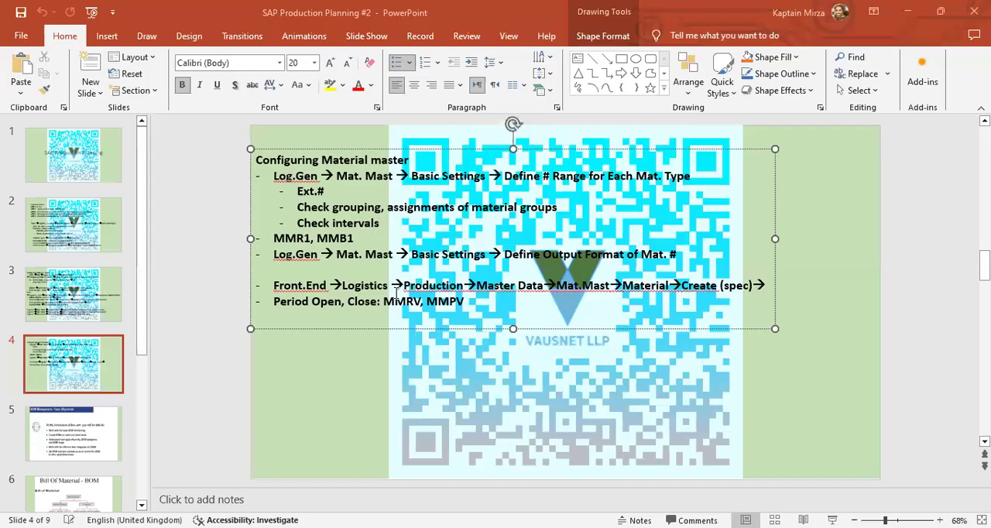
key("alt+Tab")
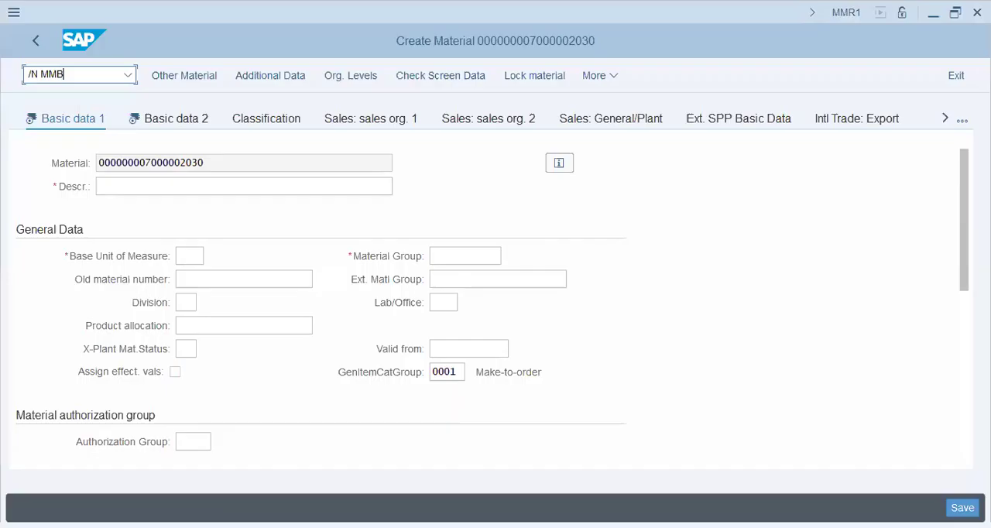
key("Return")
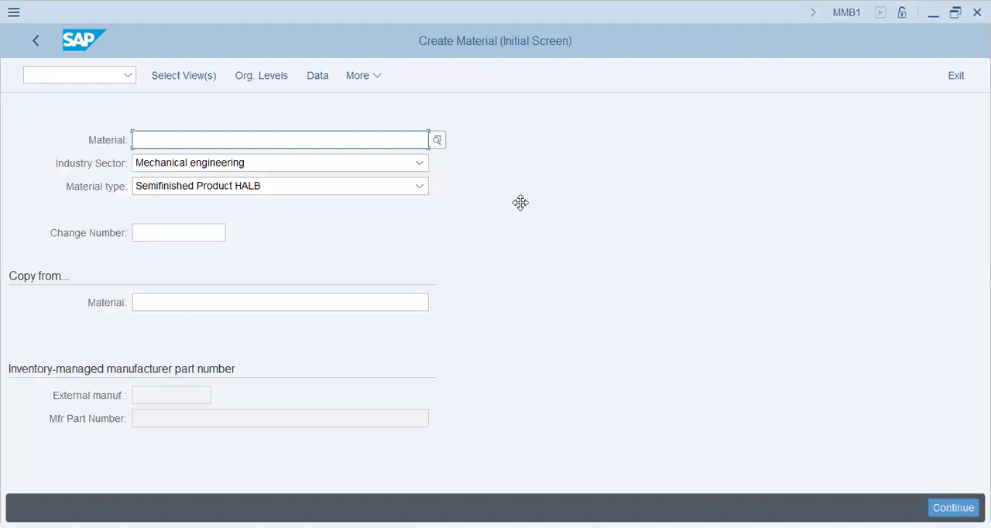
left_click(283, 188)
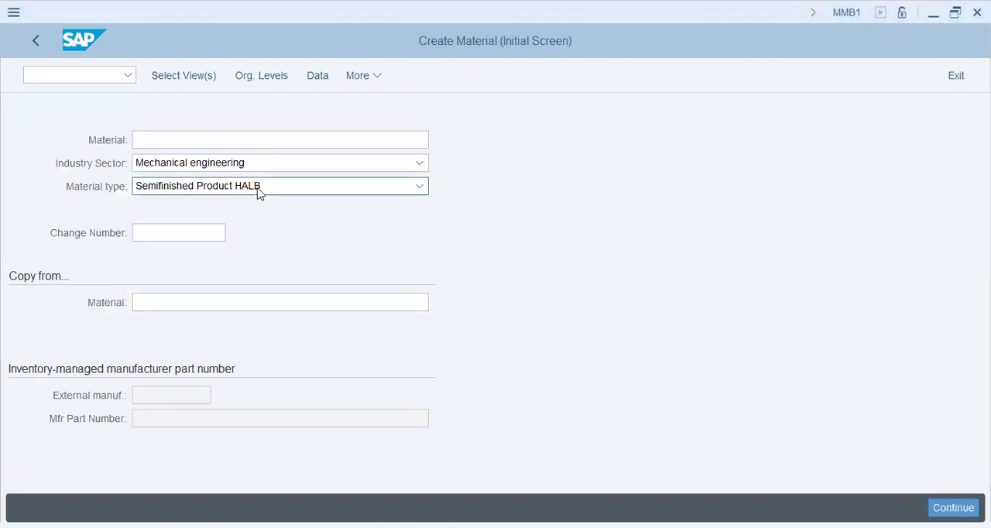
left_click(258, 147)
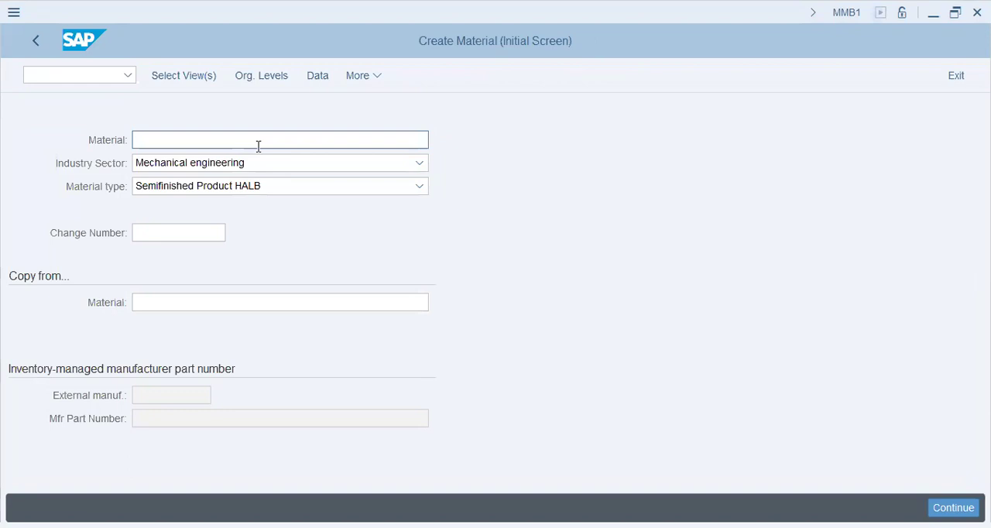
- Return to the IMG, collapse Material Types and execute Define Output Format of Material Numbers under Basic Settings
key("alt+Tab")
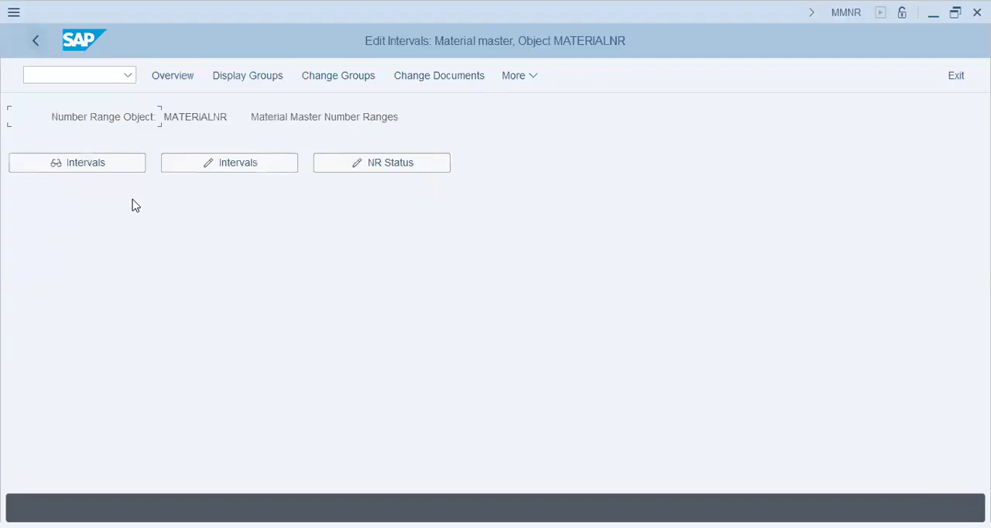
left_click(31, 40)
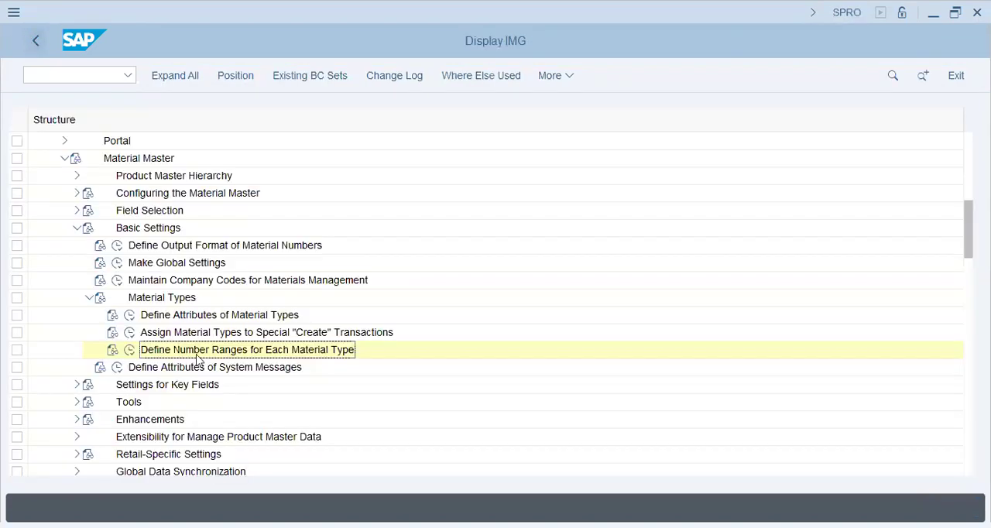
left_click(90, 298)
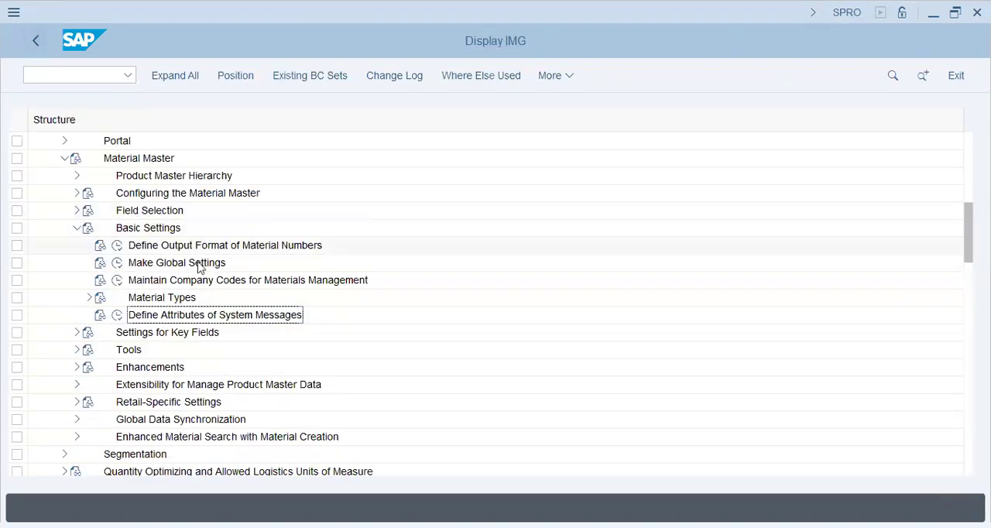
left_click(151, 246)
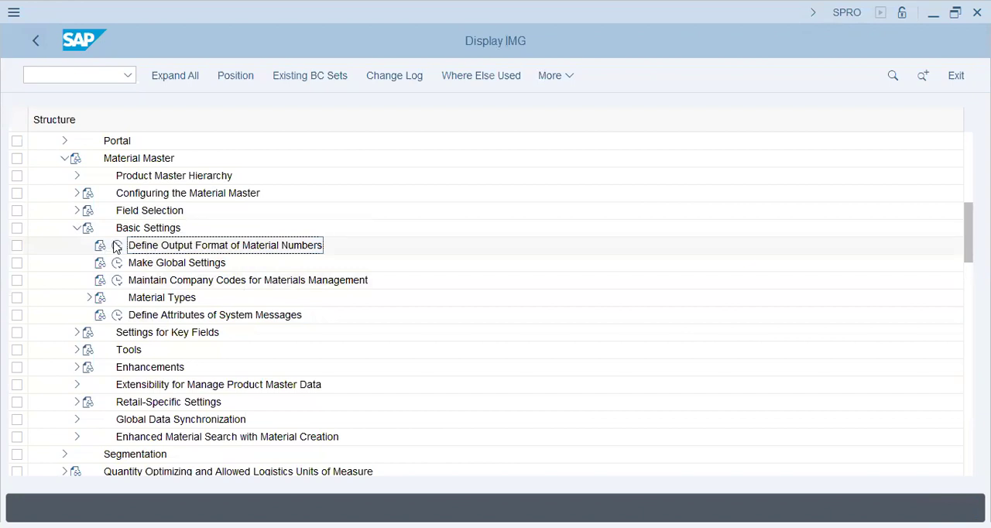
left_click(116, 246)
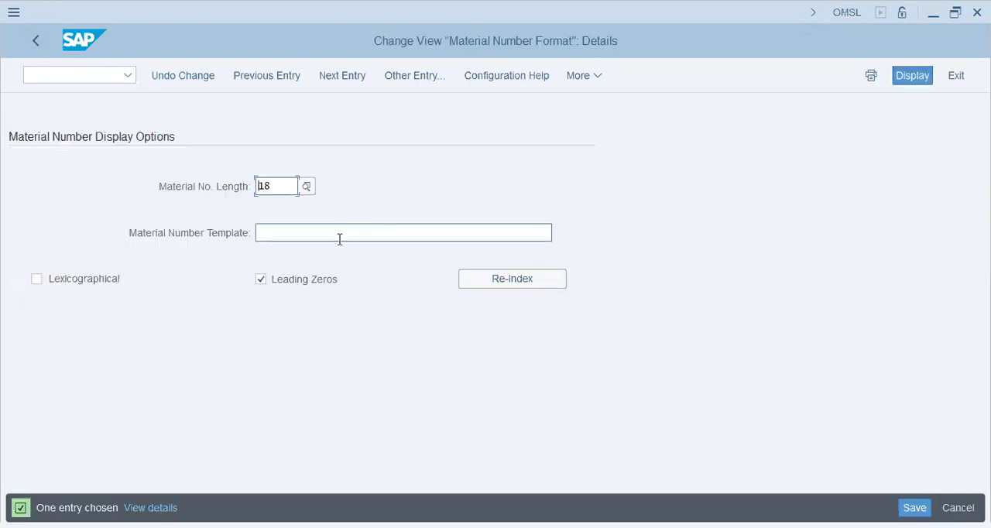
- Check the material number length, try xx as the material number template and clear the field again
left_click(338, 236)
left_click(277, 186)
left_click(289, 181)
left_click(364, 232)
key("BackSpace")
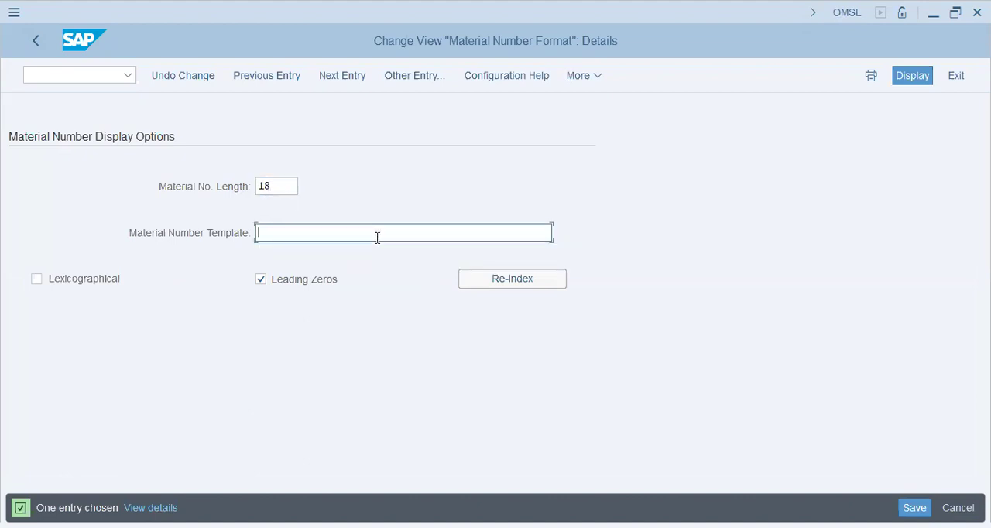
type("xx")
key("BackSpace")
key("BackSpace")
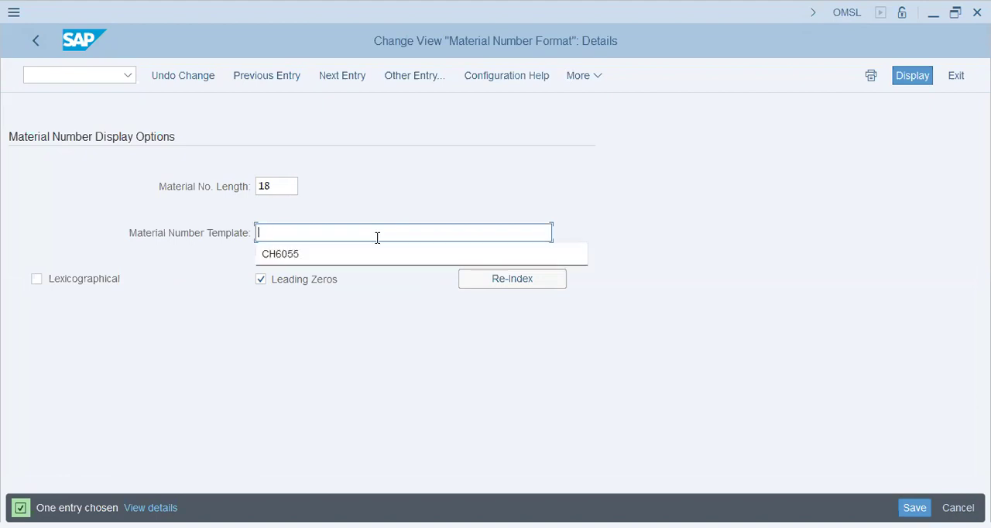
- Enter the material number template ZX0000HACI and enable the Lexicographical indicator
type("ZX")
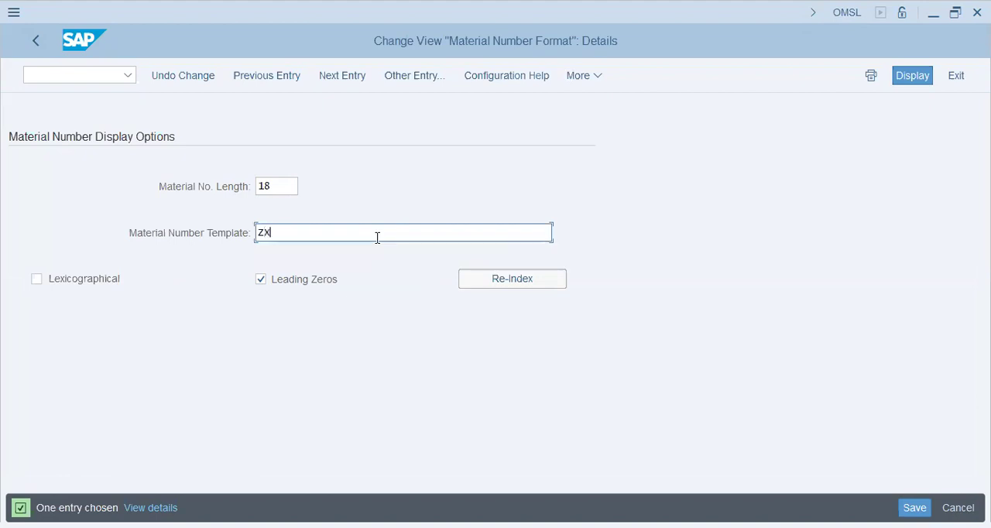
type("0000H")
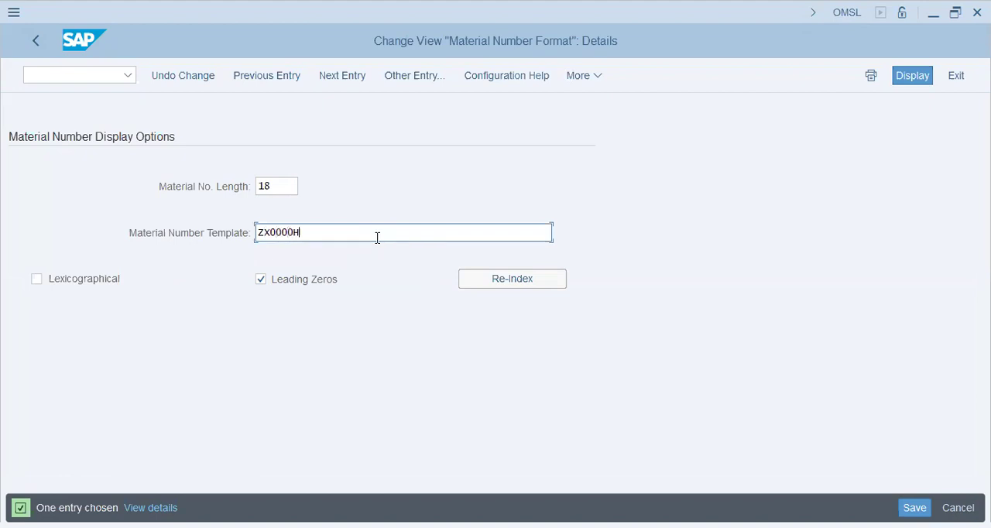
type("ACIXXXXX")
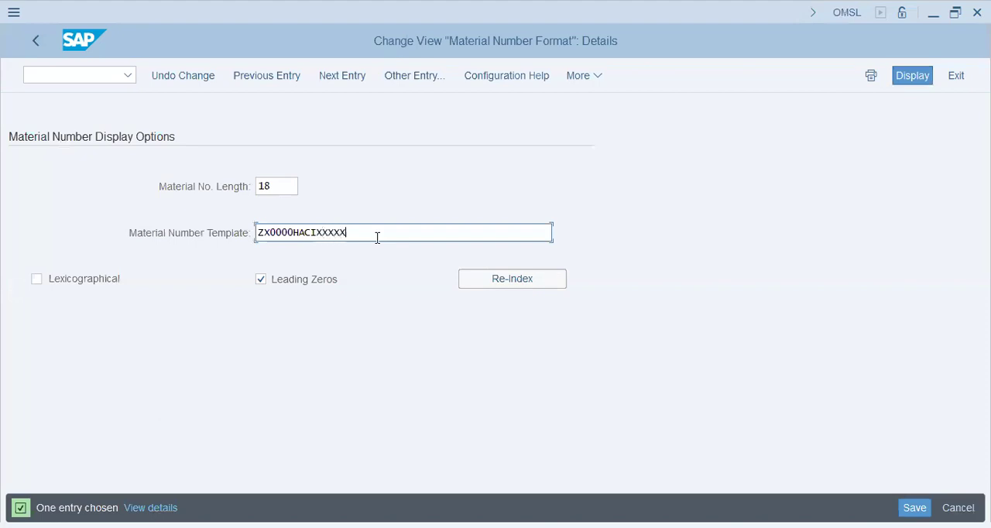
key("BackSpace")
key("BackSpace")
key("BackSpace")
key("BackSpace")
key("Home")
left_click(114, 283)
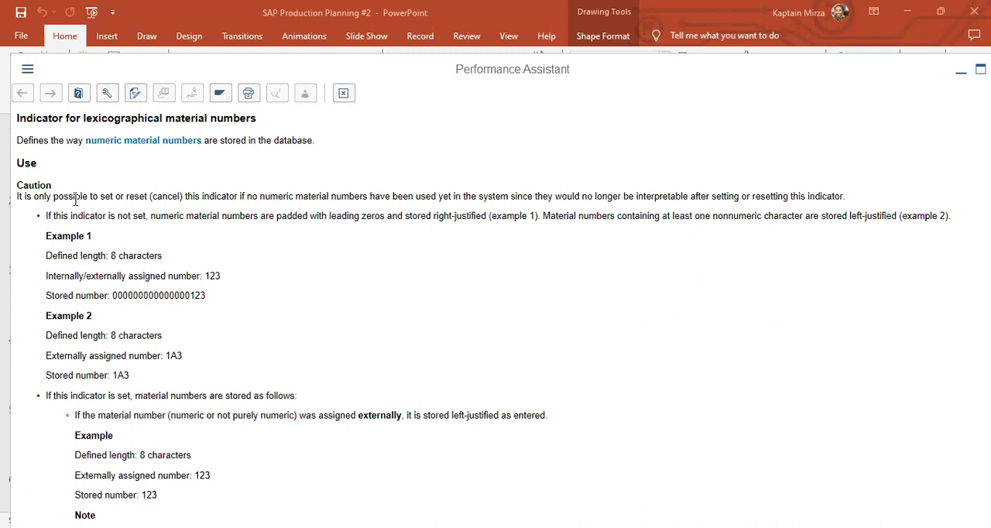
- Read the help on the lexicographical indicator, comparing the stored-number examples with the indicator not set and set
left_click_drag(183, 198, 186, 226)
left_click(207, 215)
left_click_drag(118, 295, 205, 295)
left_click(220, 354)
left_click_drag(81, 336, 206, 333)
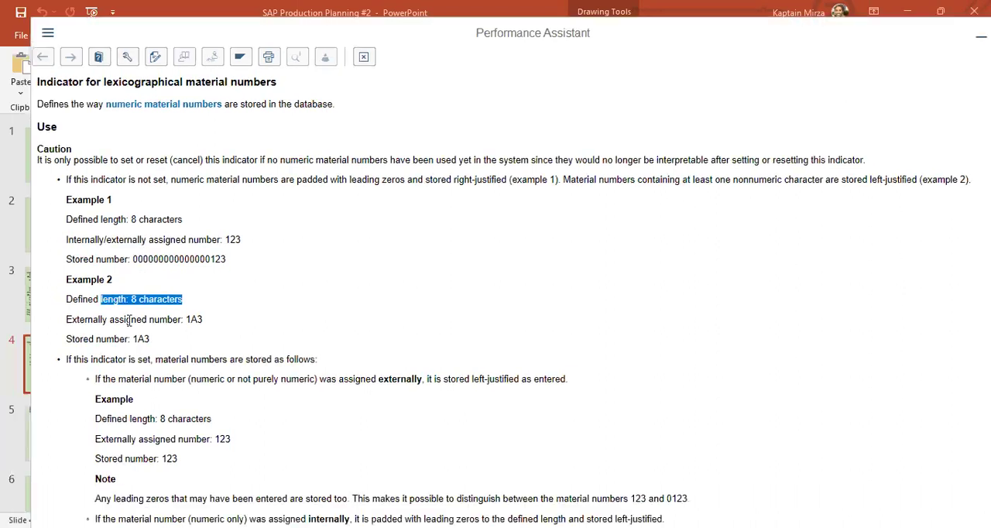
left_click(192, 320)
scroll(246, 341, "down", 4)
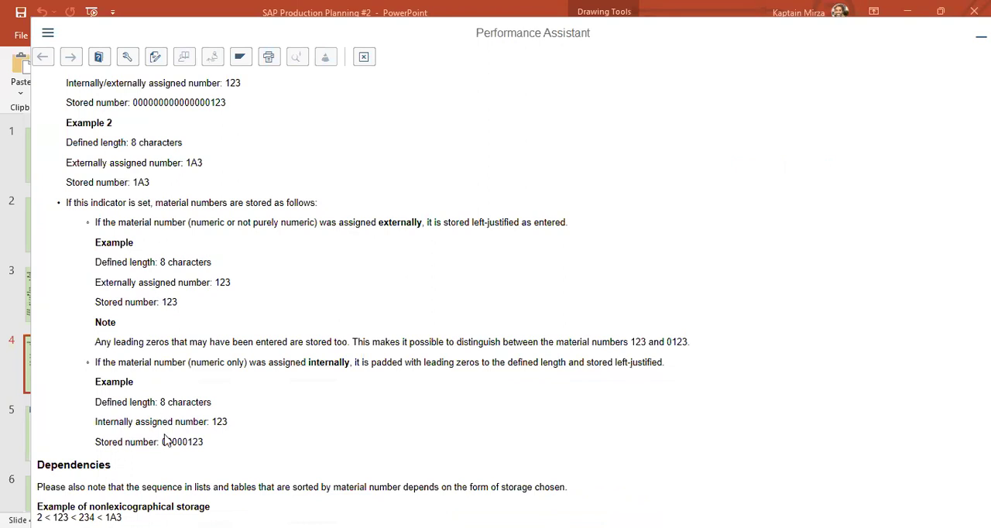
left_click_drag(162, 441, 192, 441)
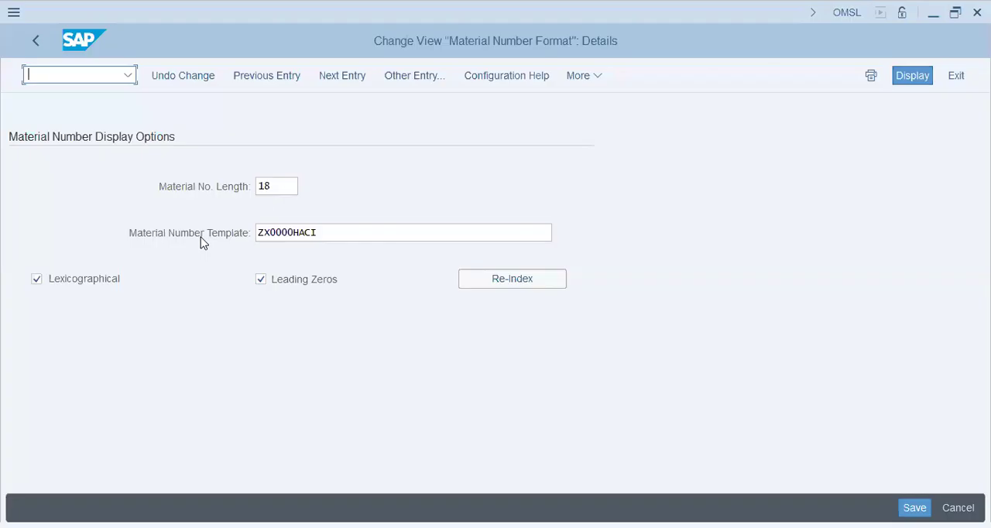
- Open Allow Posting to Previous Period with transaction MMRV for company code AA42
type("/N MMRV")
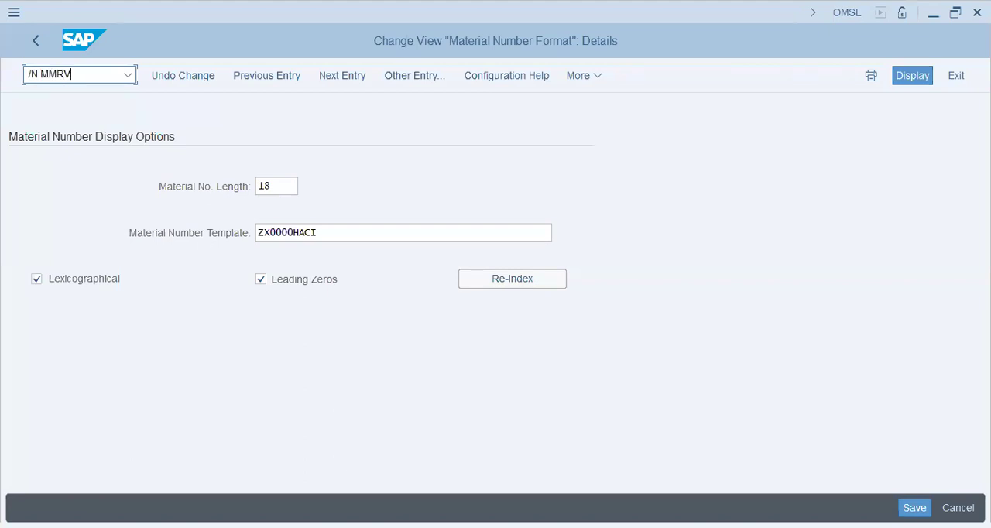
key("Return")
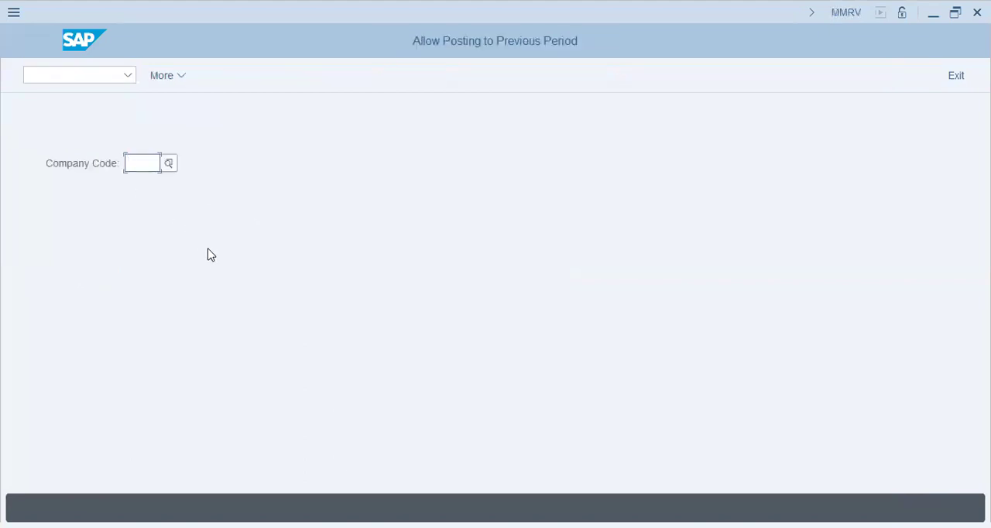
type("AA42")
key("Return")
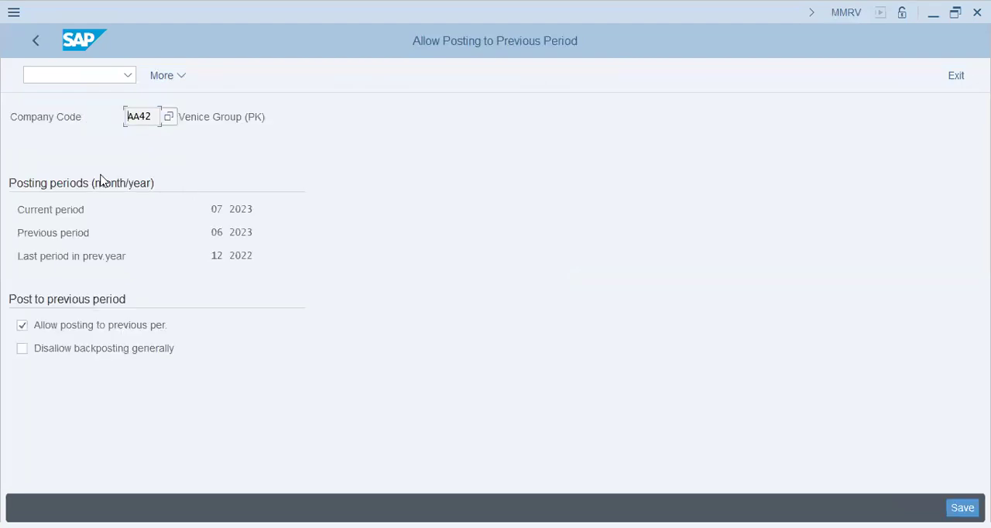
- Examine the current and previous posting periods and the backposting options, and return to the company code entry
left_click_drag(254, 209, 190, 201)
left_click(82, 234)
left_click_drag(255, 233, 140, 235)
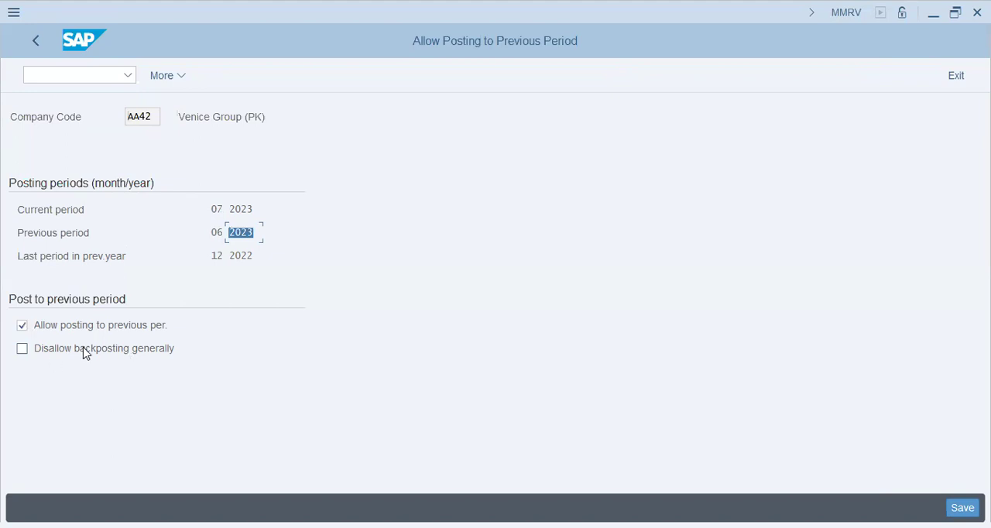
left_click(34, 42)
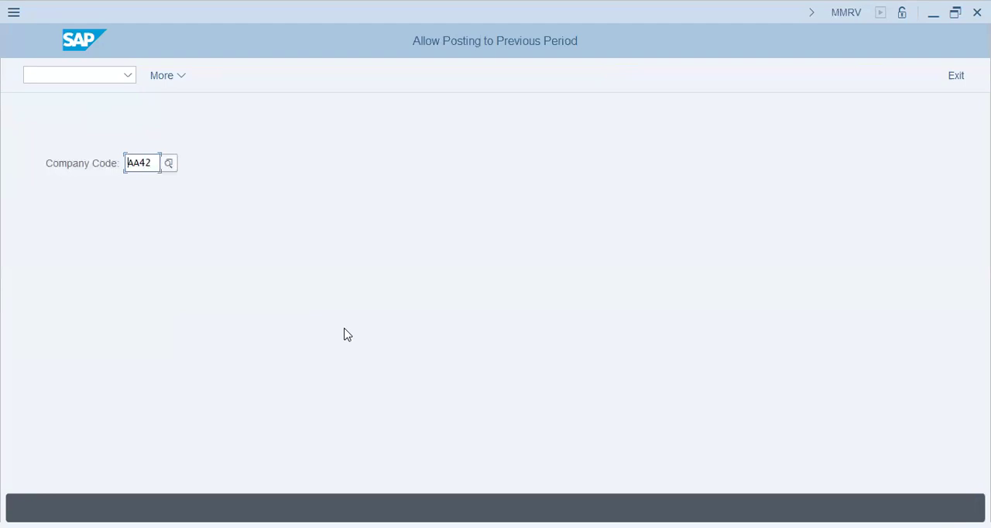
- Switch to the PowerPoint notes and view the BOM Management objectives and the Bill Of Material slides
key("alt+Tab")
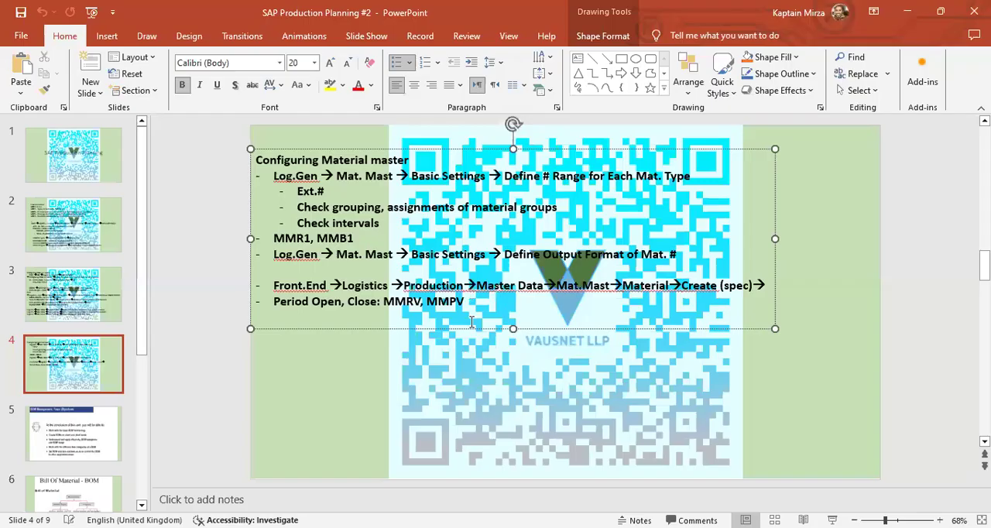
left_click(93, 434)
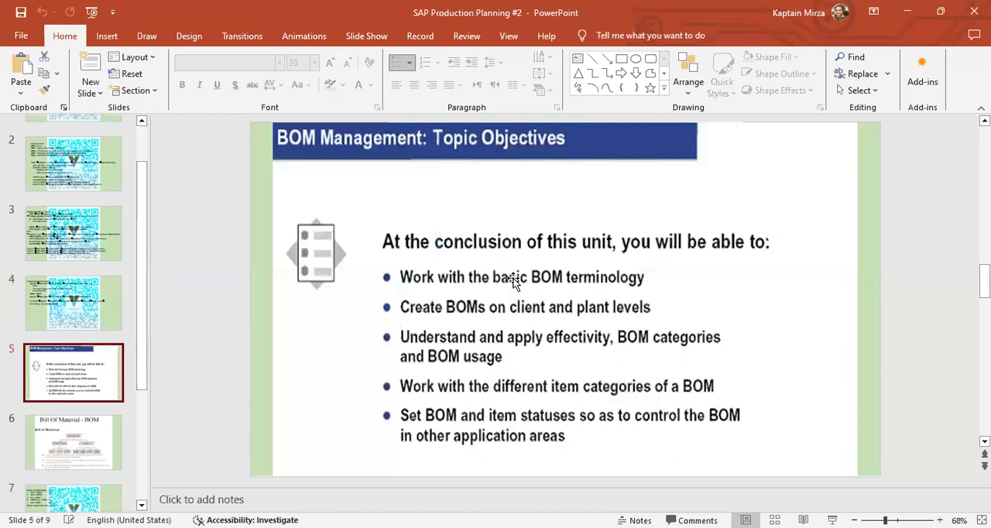
left_click(81, 449)
scroll(81, 448, "down", 3)
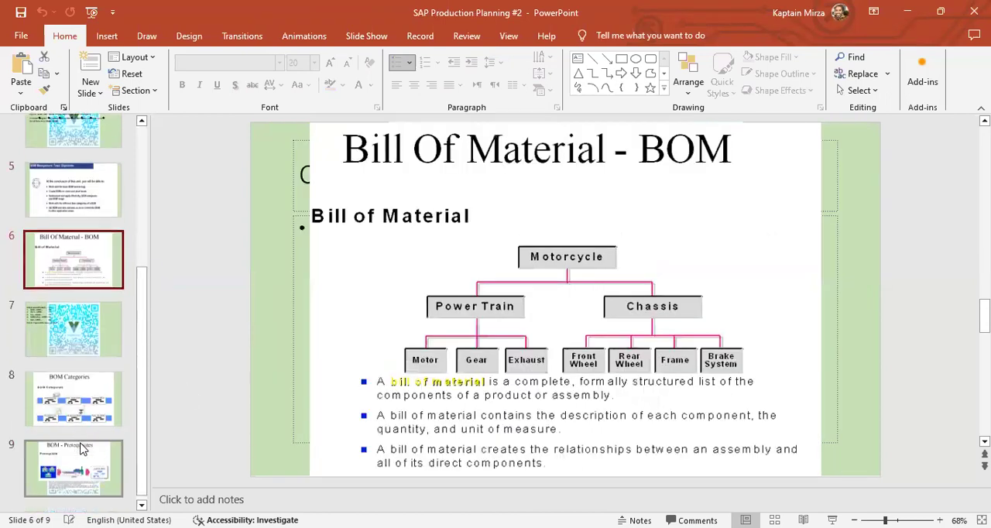